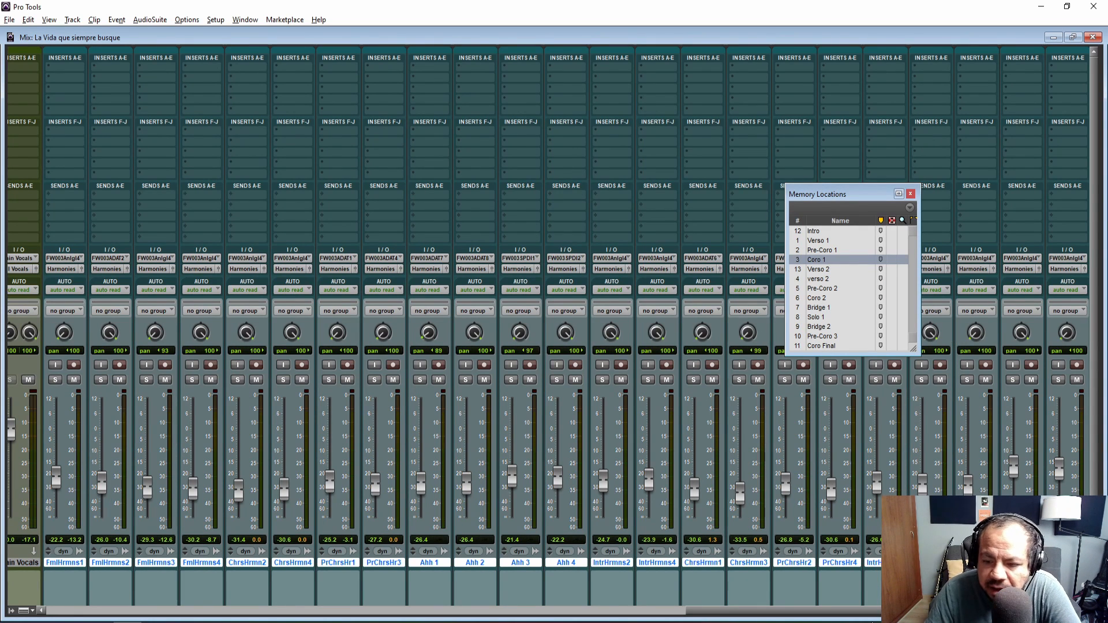
Add a send from the Drums Out track to the Drums Comp (Stereo) bus and set its level to -0.9 dB.
drag(785, 610, 302, 619)
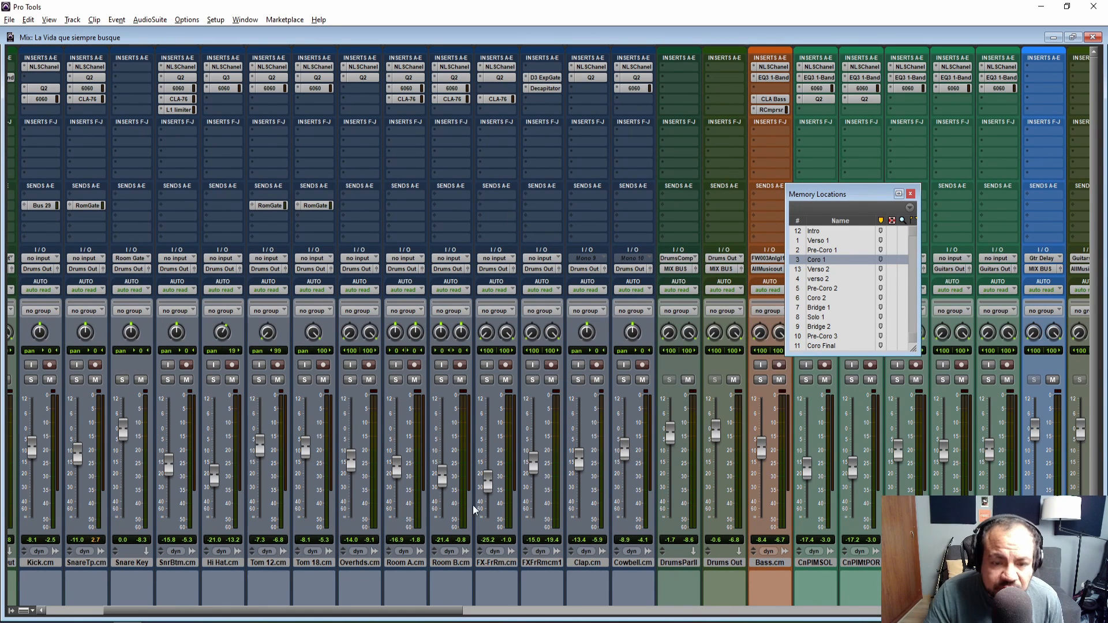
drag(381, 614, 398, 609)
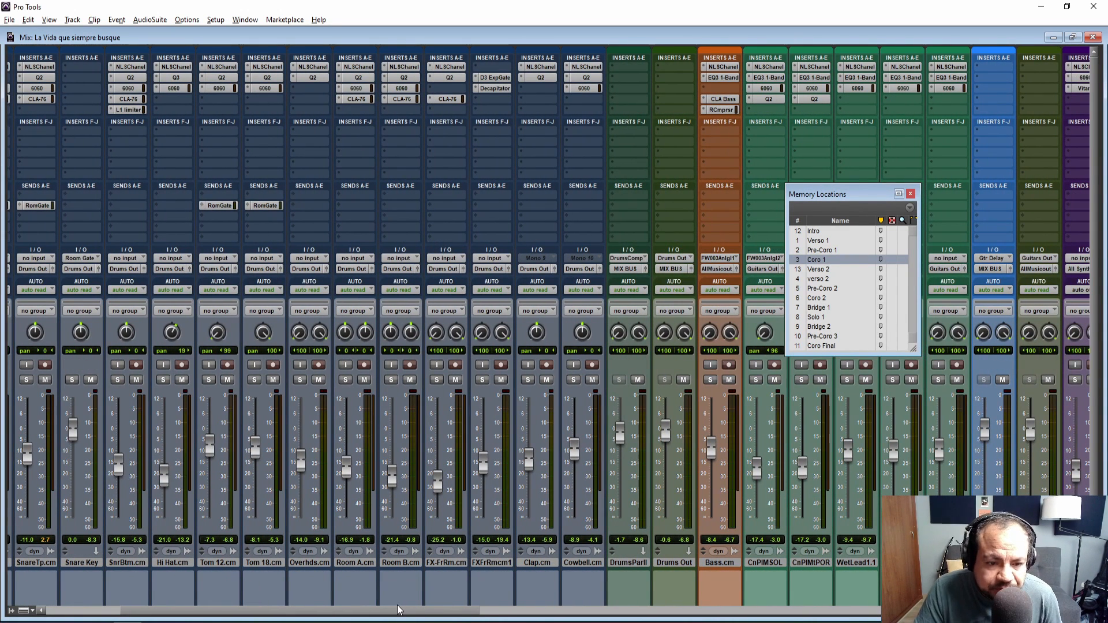
drag(398, 610, 654, 124)
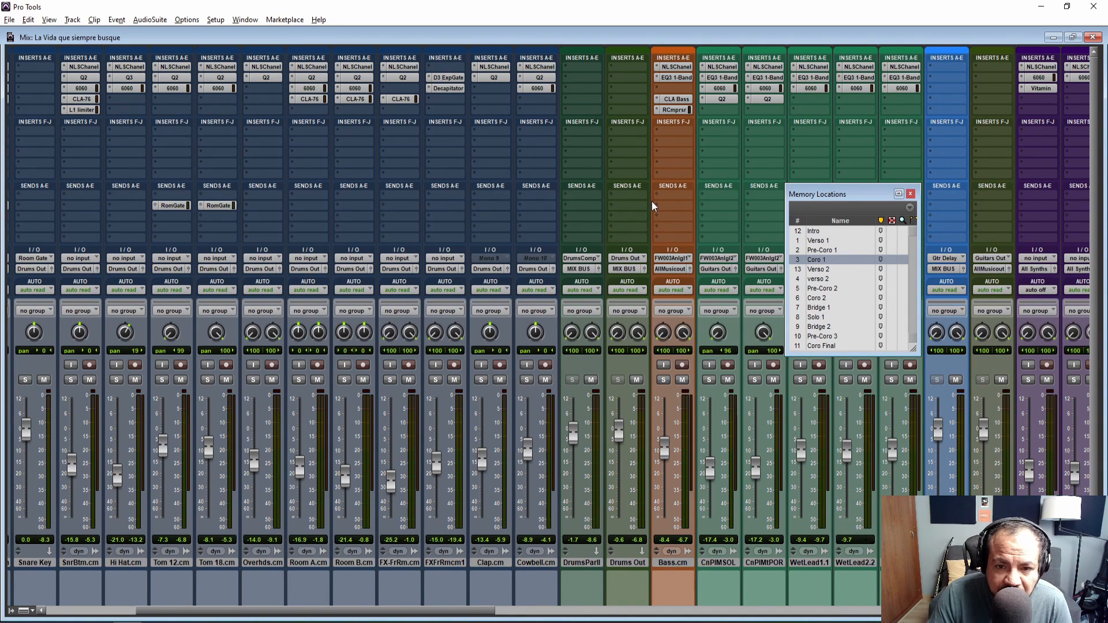
click(630, 208)
mouse_move(677, 237)
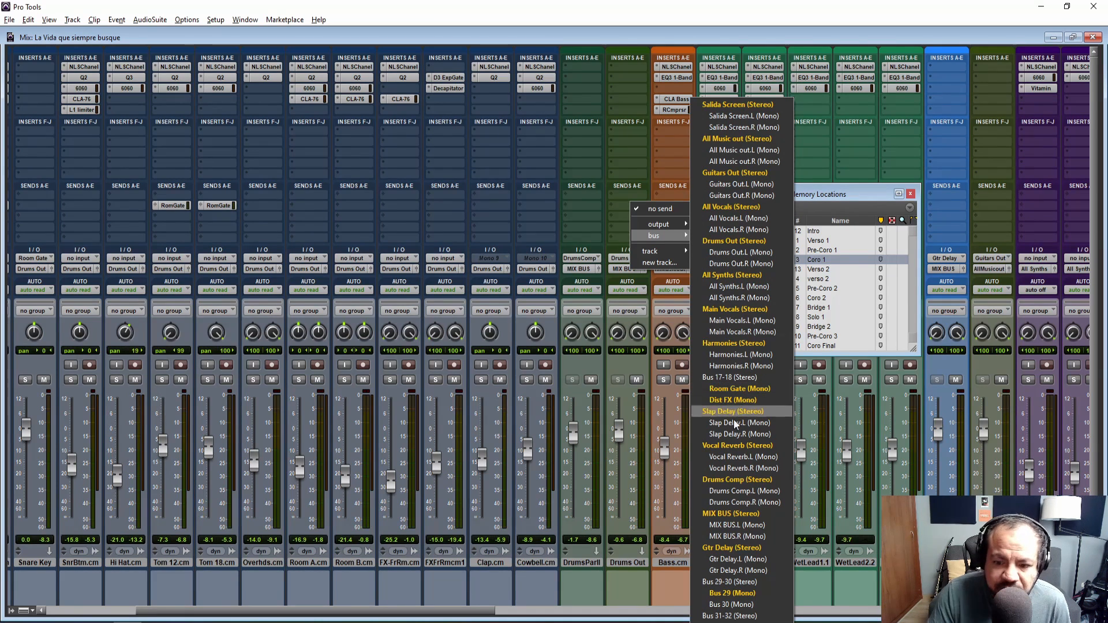
click(739, 478)
drag(927, 248, 768, 206)
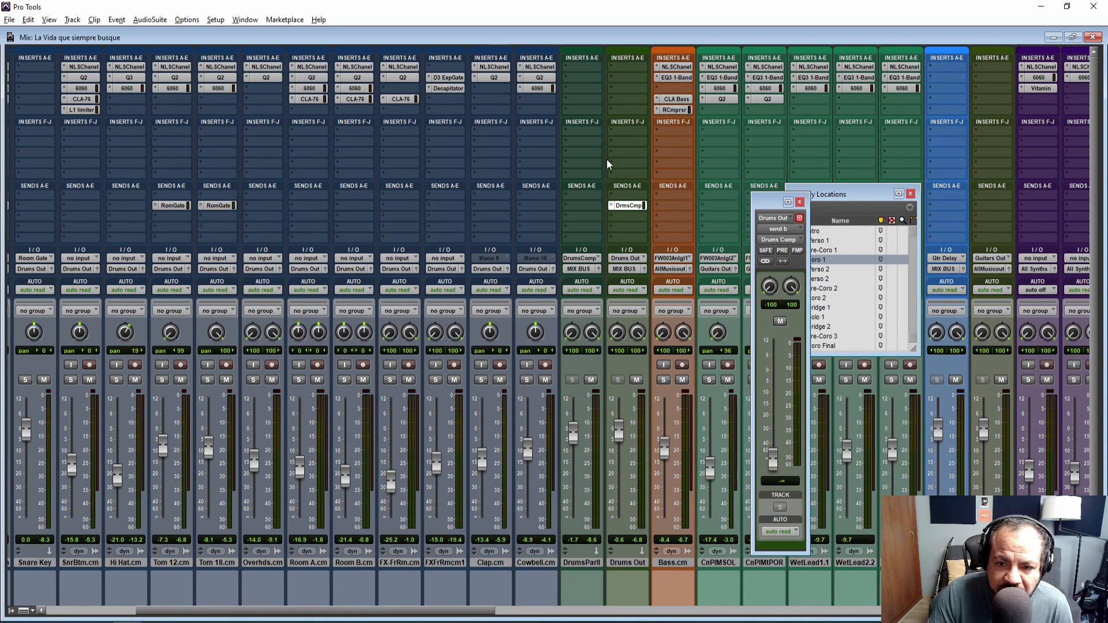
drag(773, 459, 773, 375)
Insert the stereo Kramer Tape plug-in on the first insert slot of the Drums Out track.
mouse_move(273, 614)
mouse_down()
mouse_move(220, 614)
mouse_move(288, 614)
mouse_up()
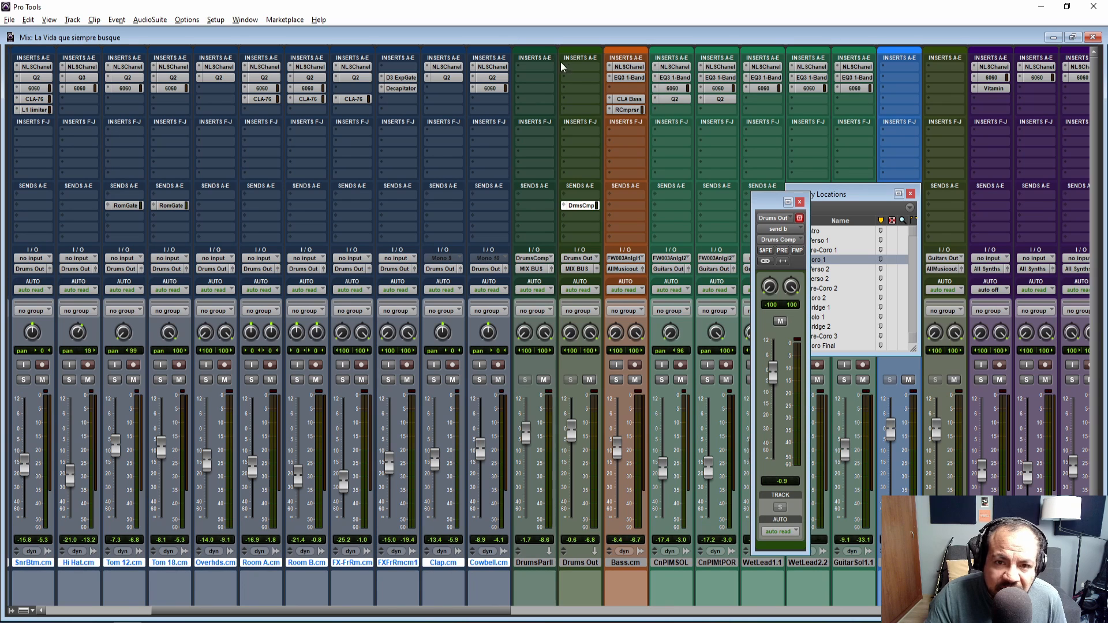
click(579, 68)
mouse_move(626, 85)
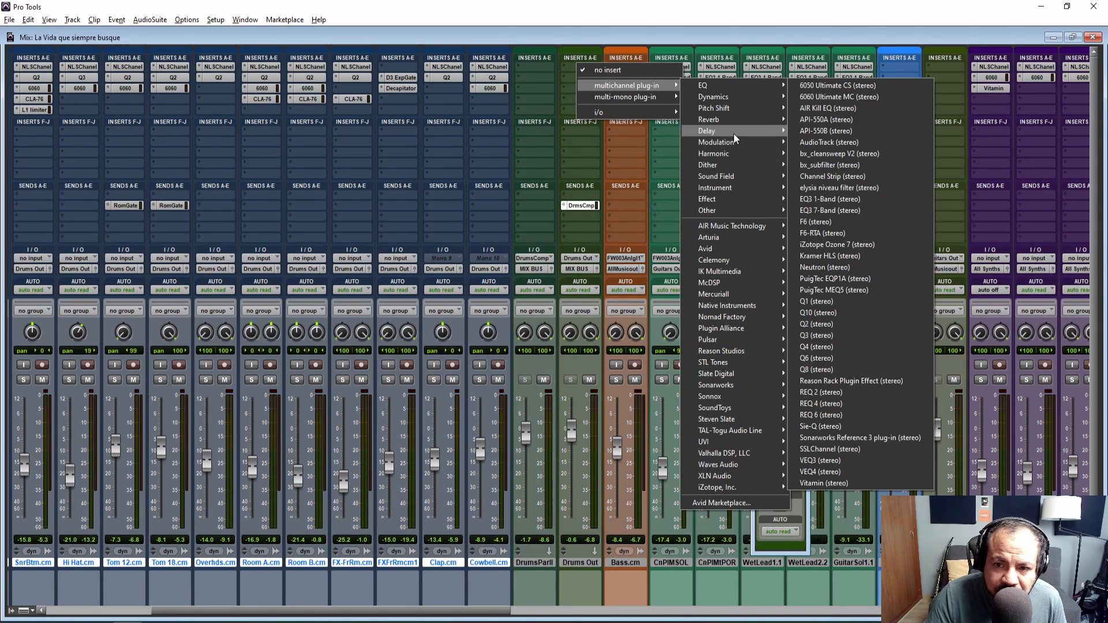
mouse_move(743, 153)
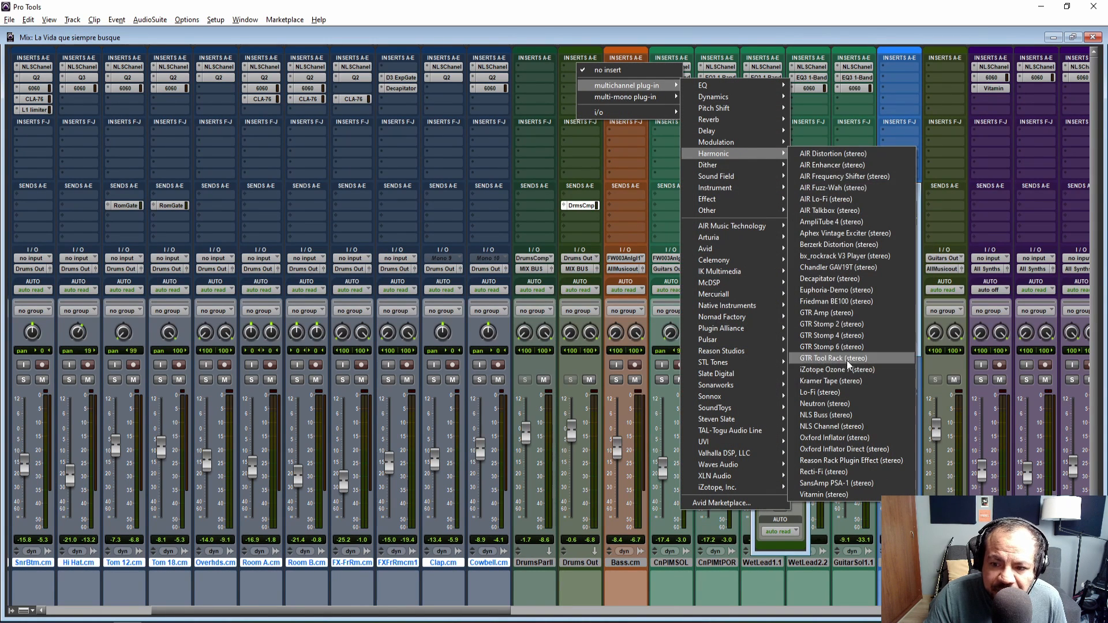
click(848, 381)
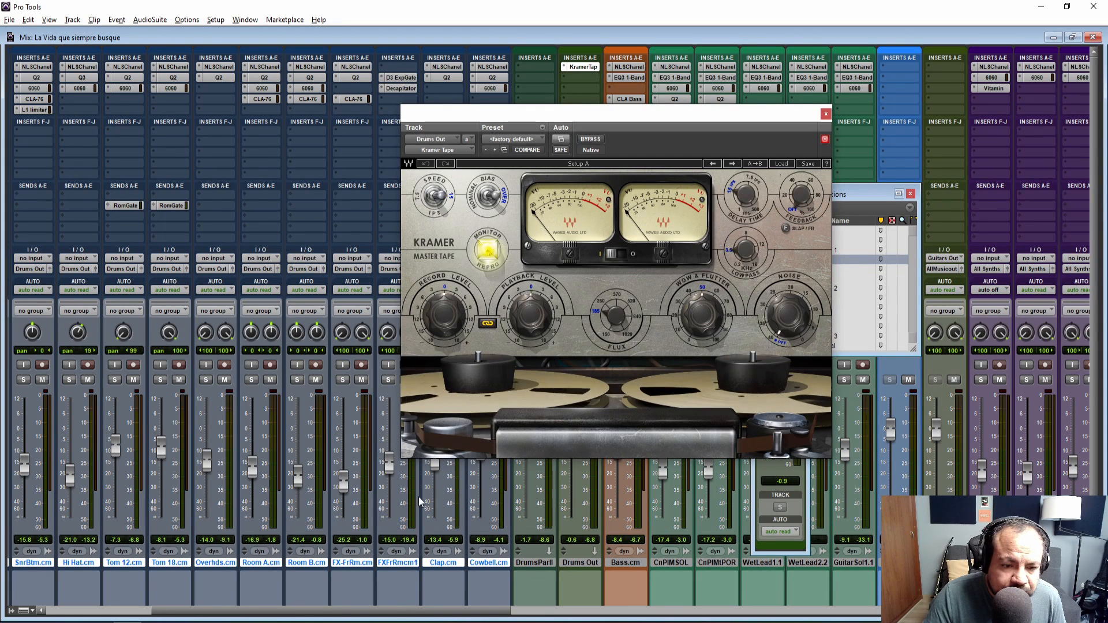
Solo the selected drum tracks and mute the Drums Out send to Drums Comp.
alt+shift+click(297, 379)
drag(657, 119, 366, 133)
click(780, 321)
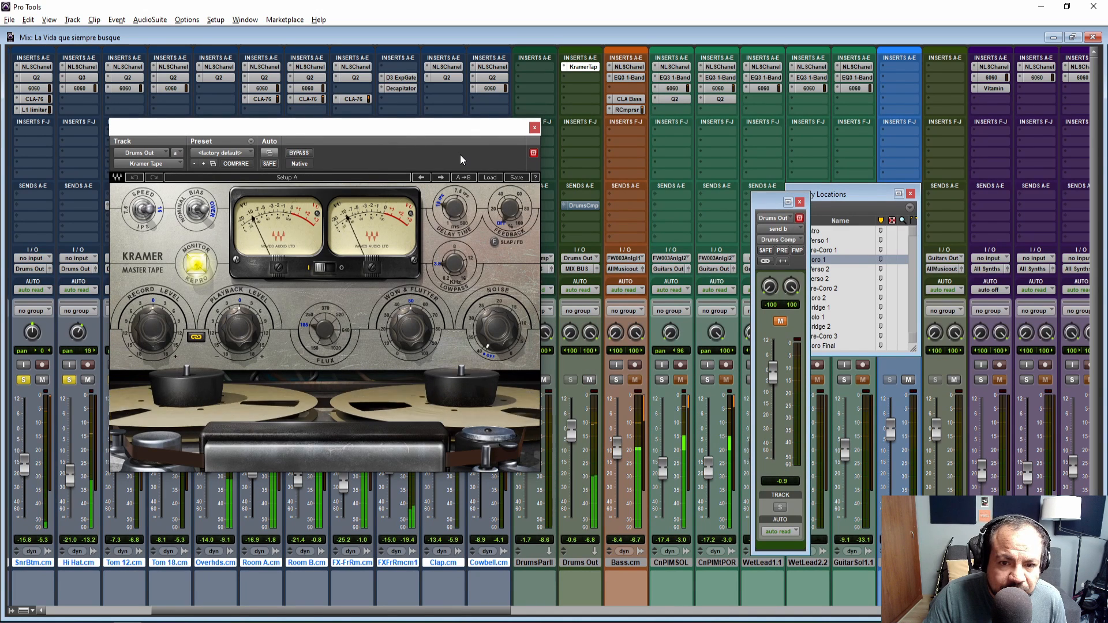
Raise the Kramer Tape record level to about 4.4, compare the drums with the plug-in bypassed and active, and close it.
drag(152, 328, 152, 318)
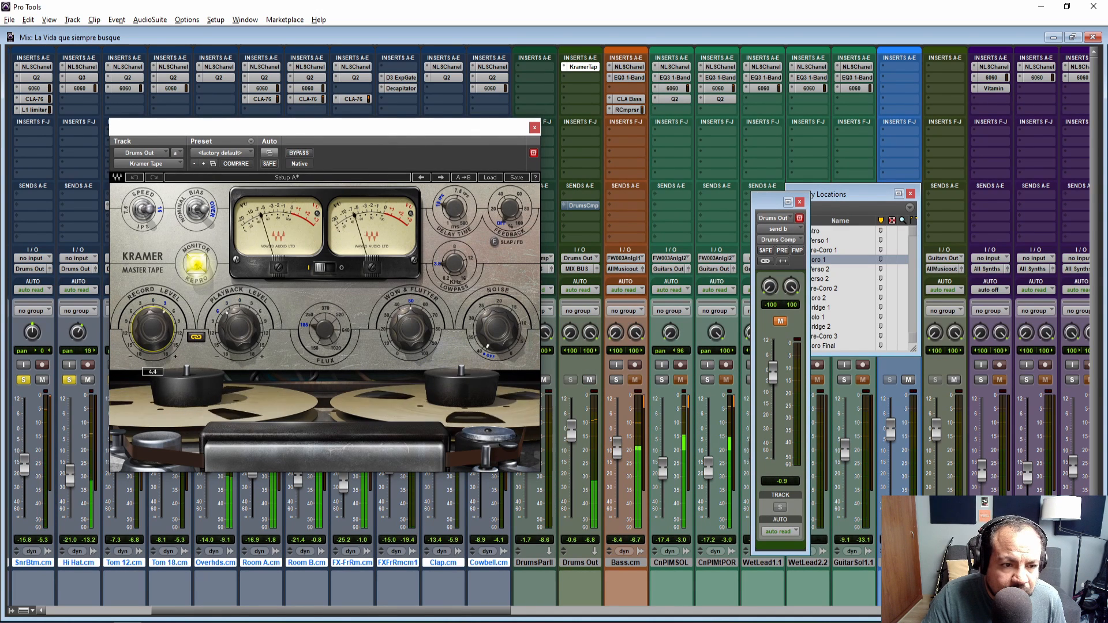
click(299, 153)
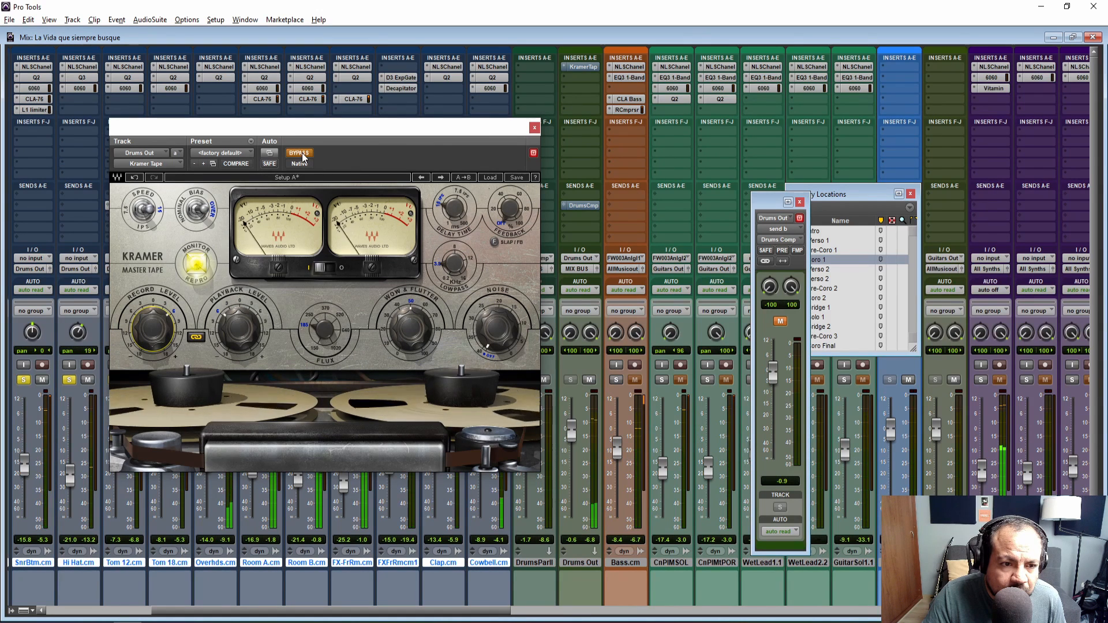
click(299, 154)
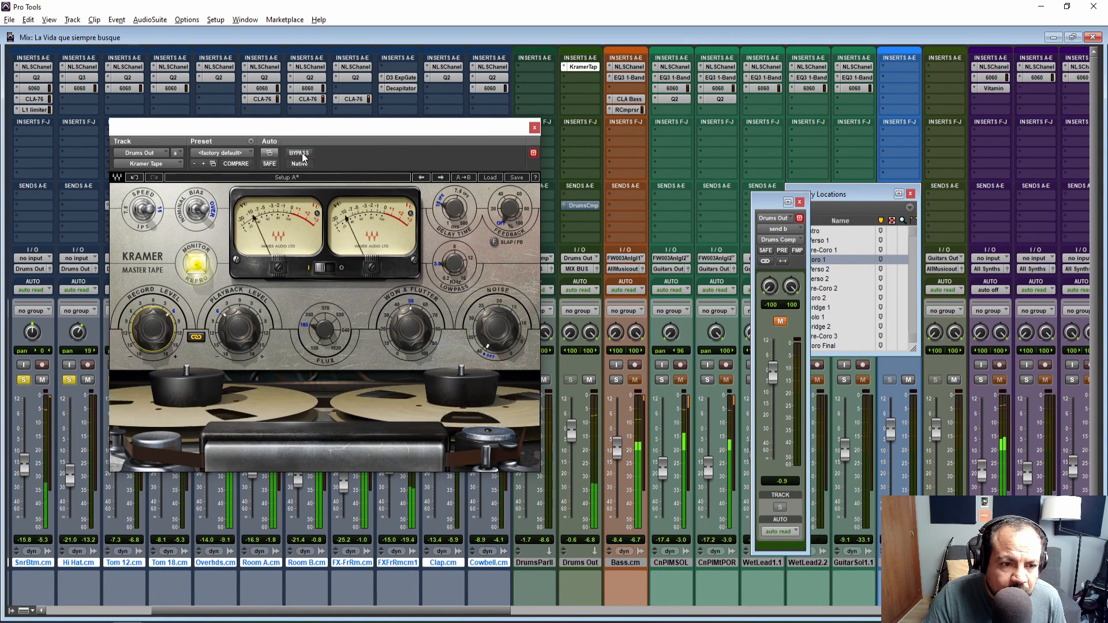
click(533, 129)
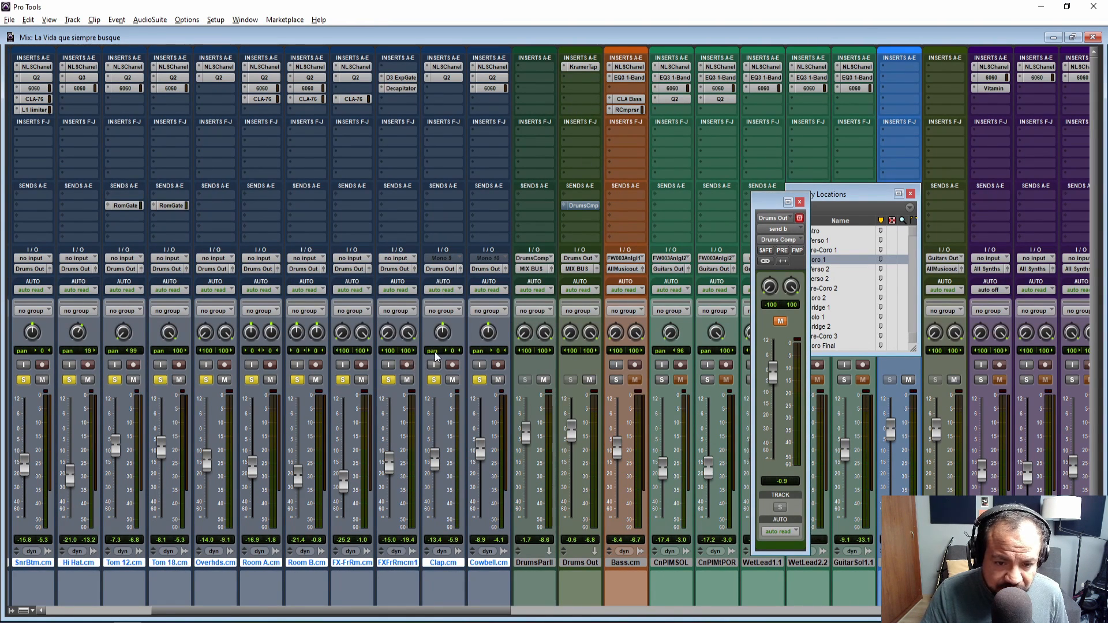
Unmute the Drums Comp send and lower its level to -17.2 dB, comparing the drums with the send muted and active.
click(780, 320)
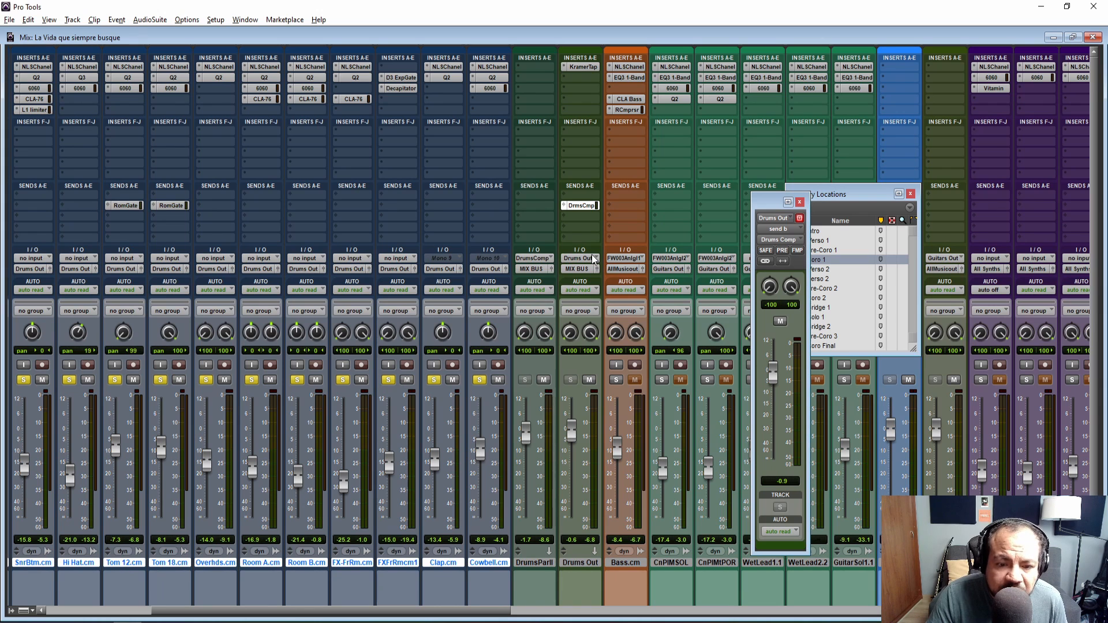
click(780, 320)
click(780, 320)
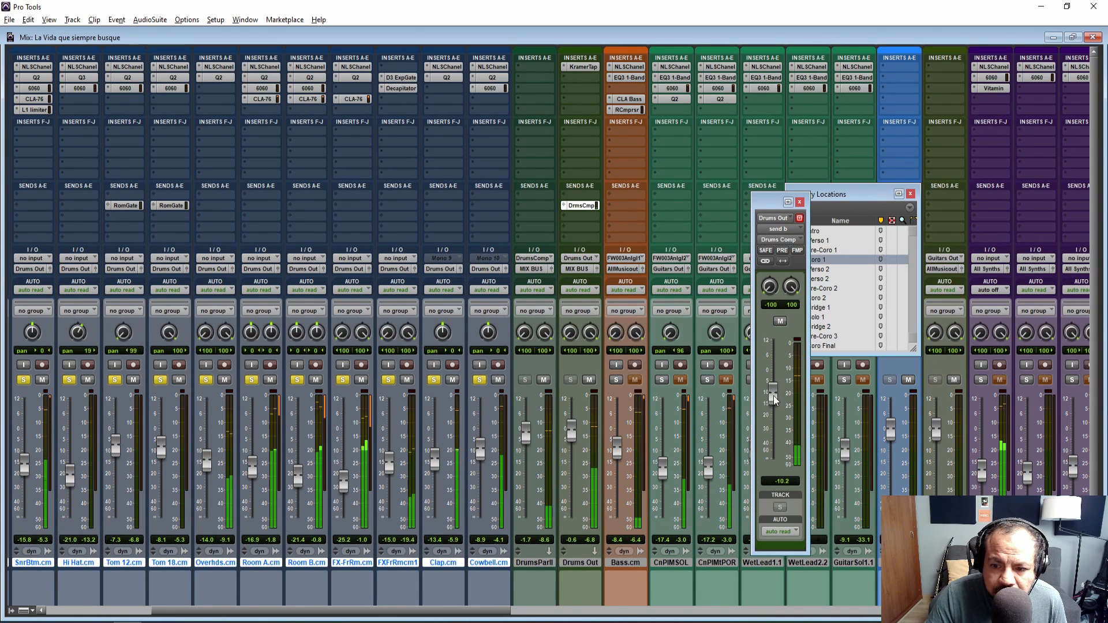
click(781, 322)
click(780, 321)
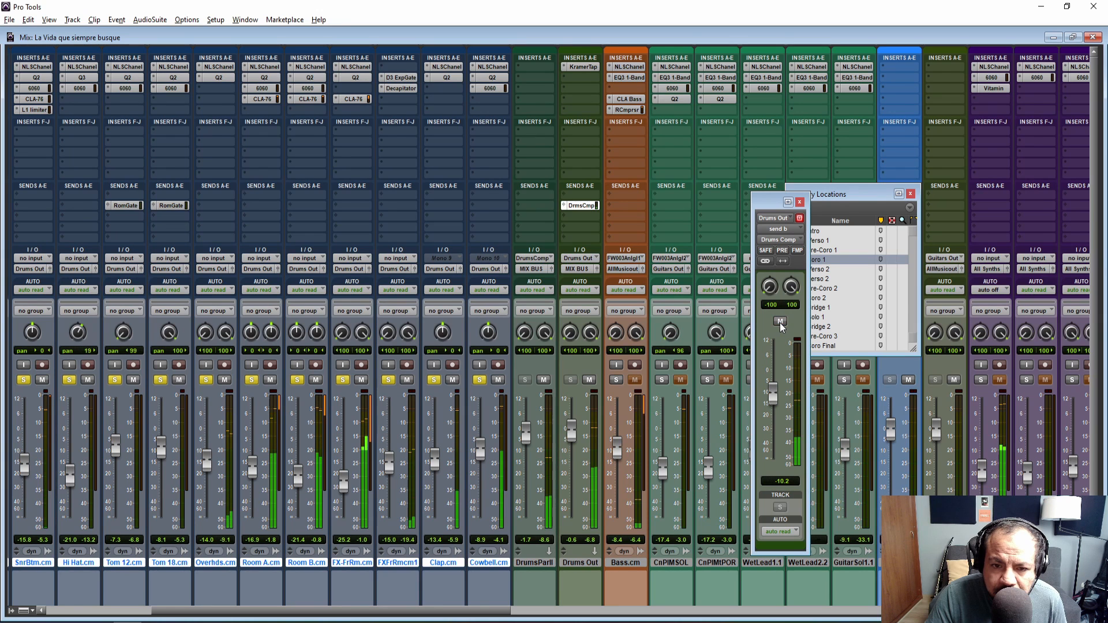
drag(773, 395, 775, 417)
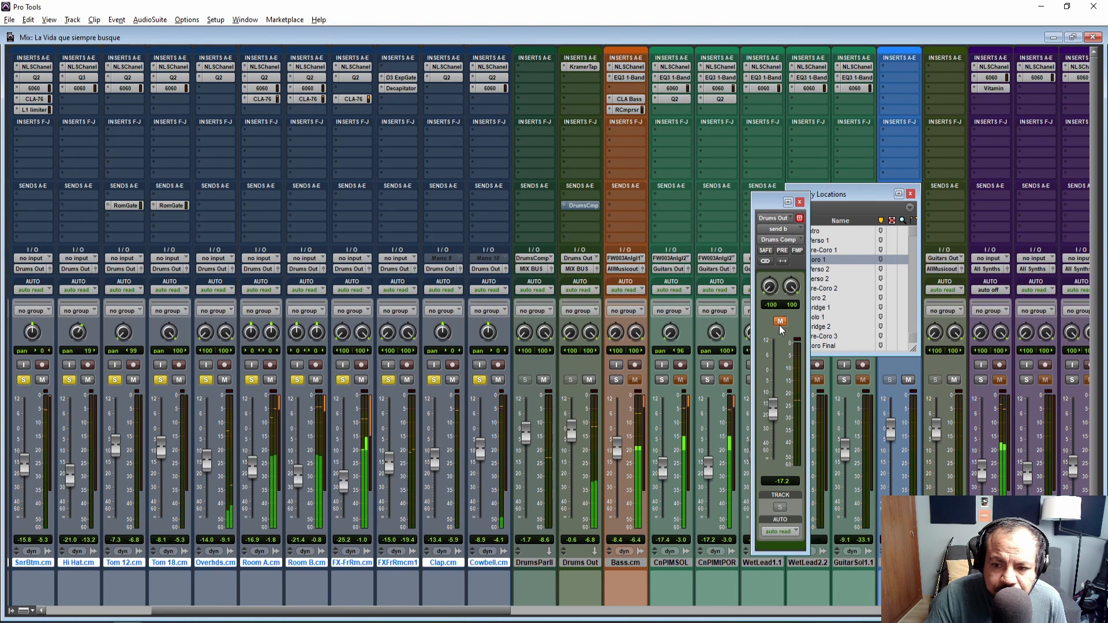
Insert the stereo VBC Rack on the second insert of the Drums Paralel track and power off its FG-MU compressor.
click(538, 77)
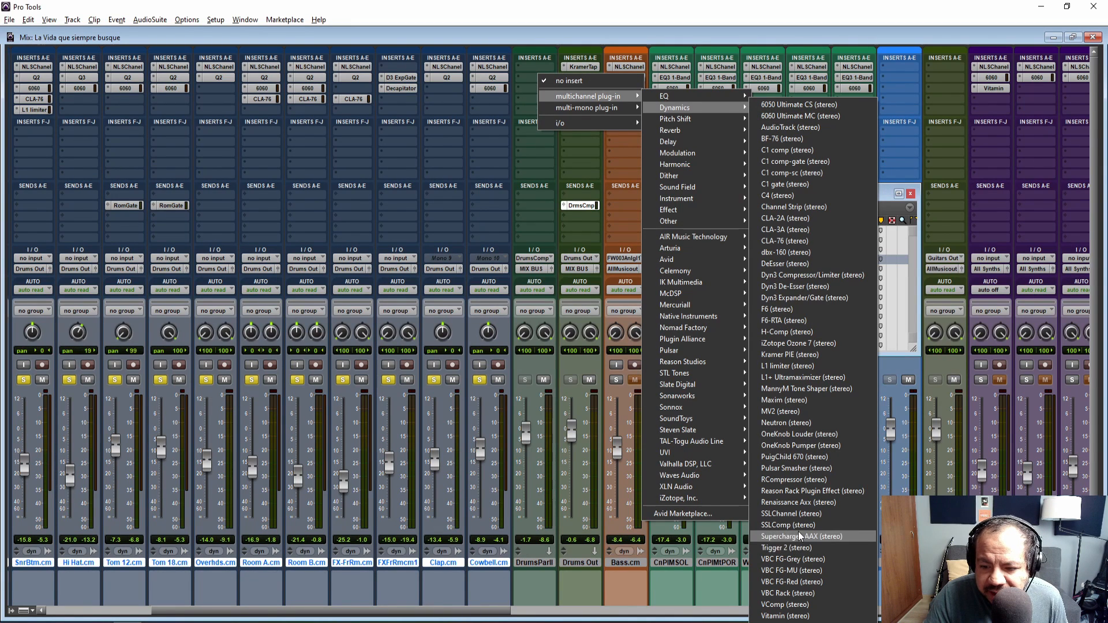
click(819, 593)
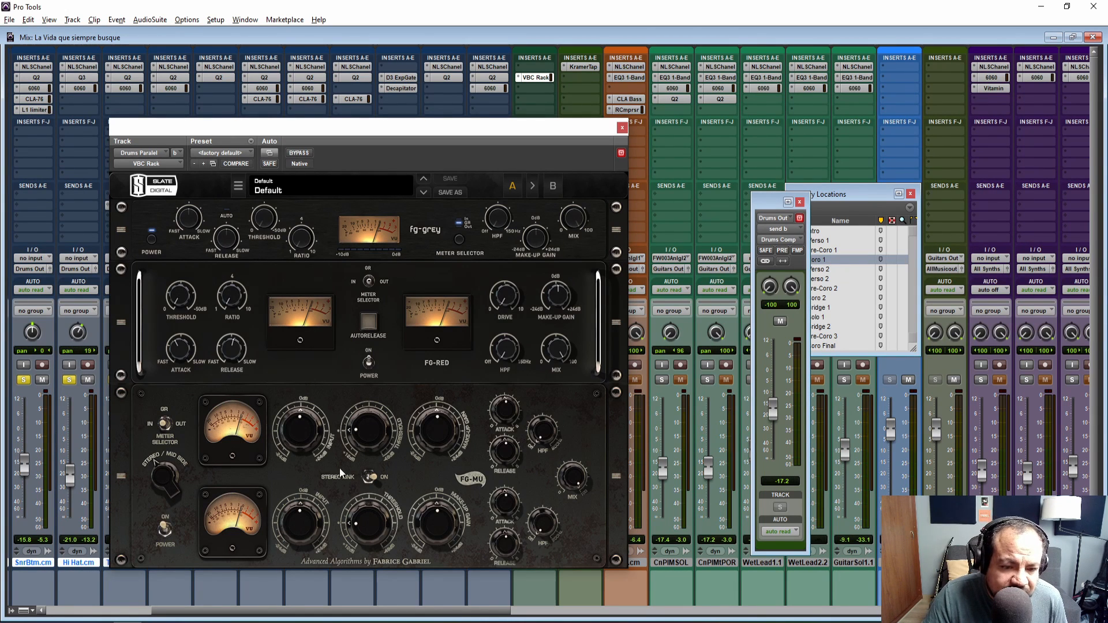
click(165, 531)
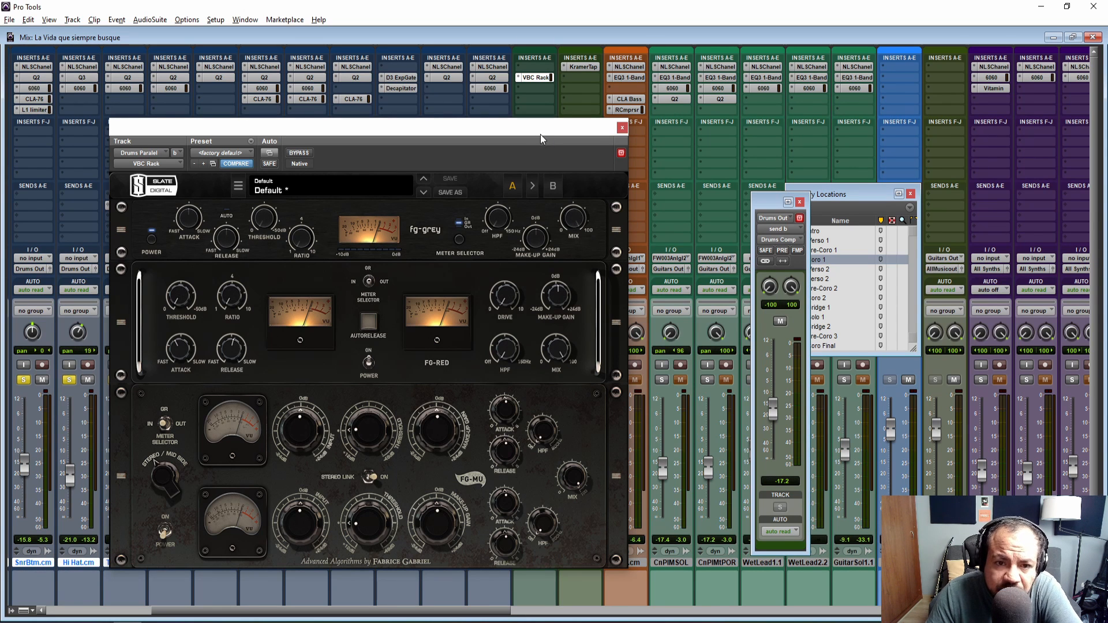
Set the FG-Grey release to 0.1, the FG-Red ratio to 4.0 and the FG-Red release to 0.0.
drag(774, 202, 718, 207)
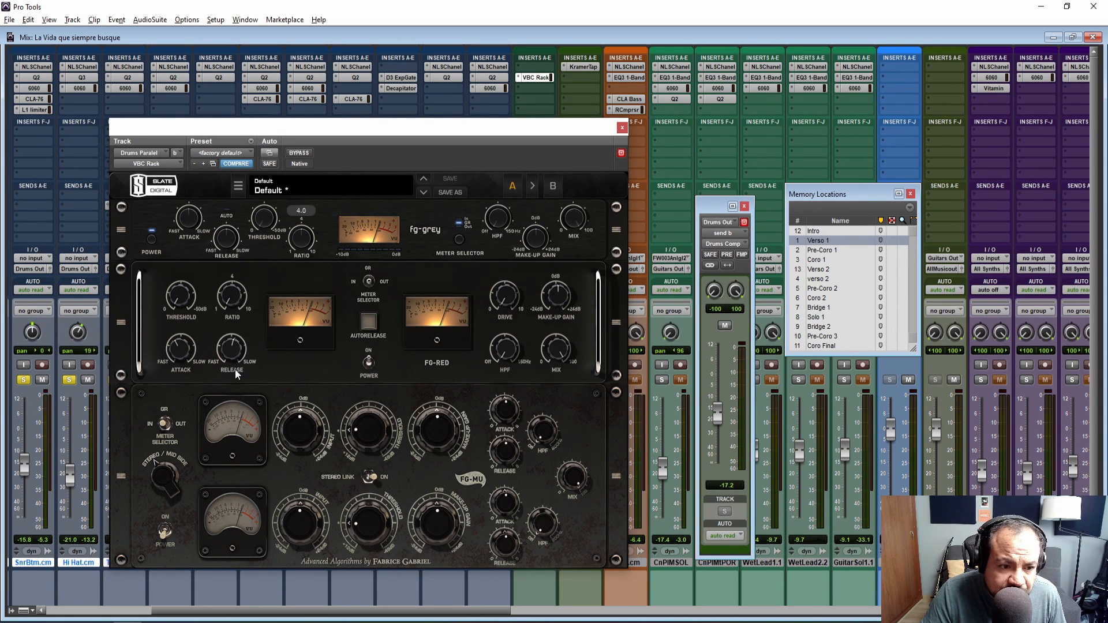
scroll(234, 296, up, 1)
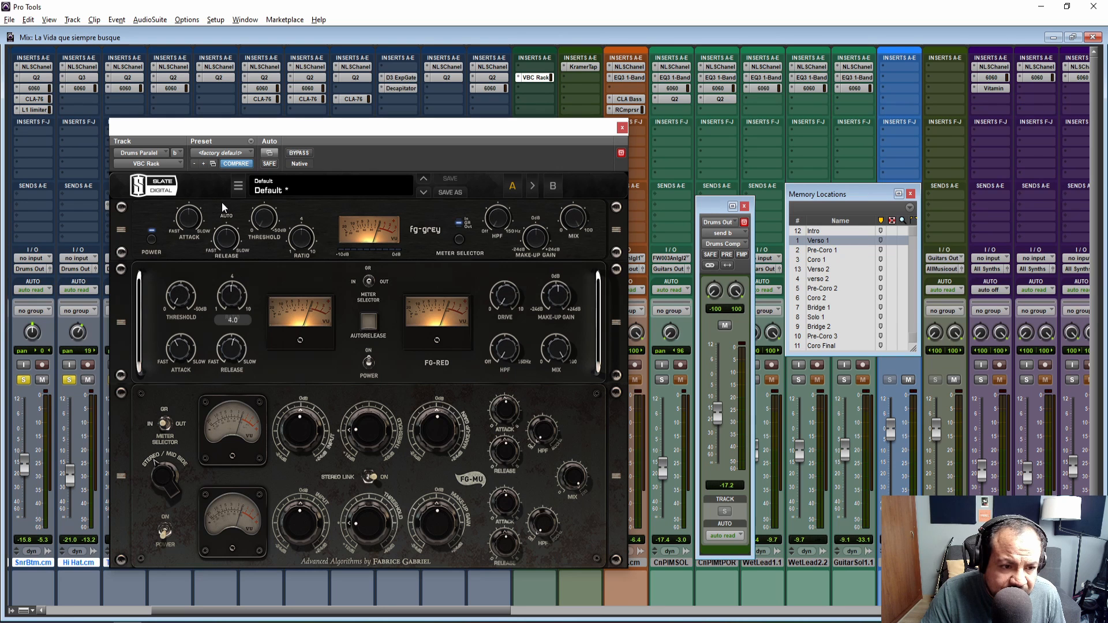
scroll(228, 239, down, 1)
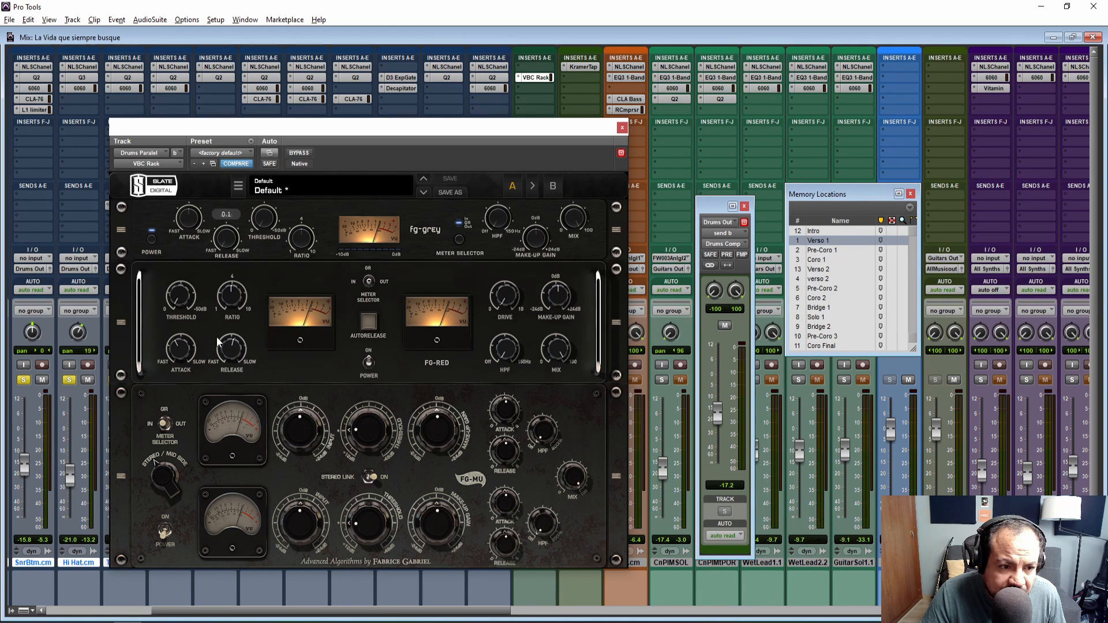
scroll(227, 349, down, 1)
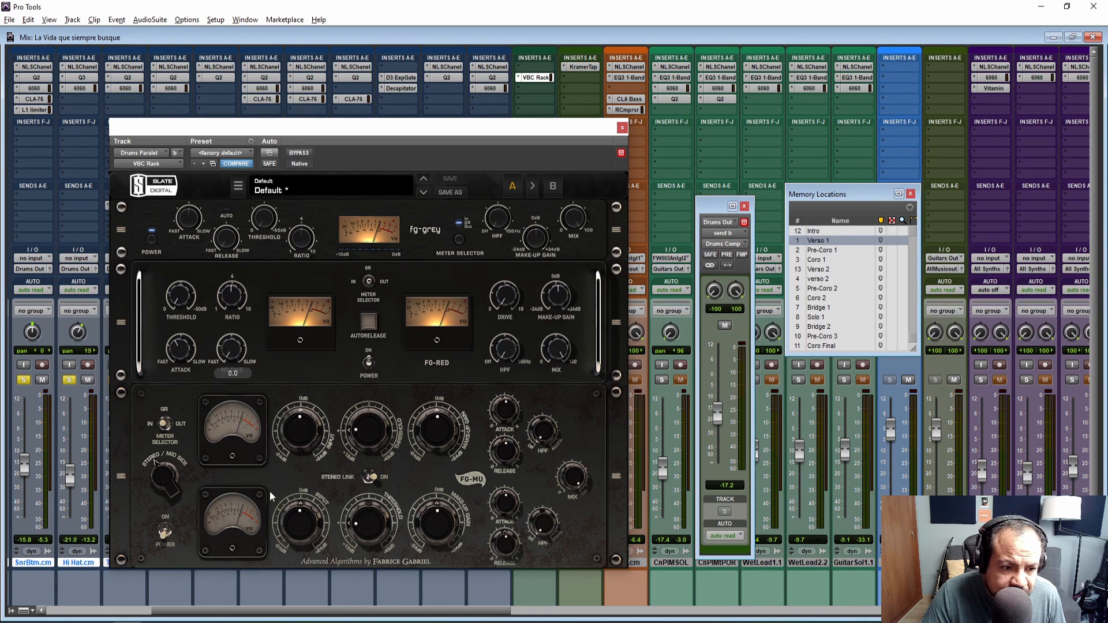
mouse_move(231, 243)
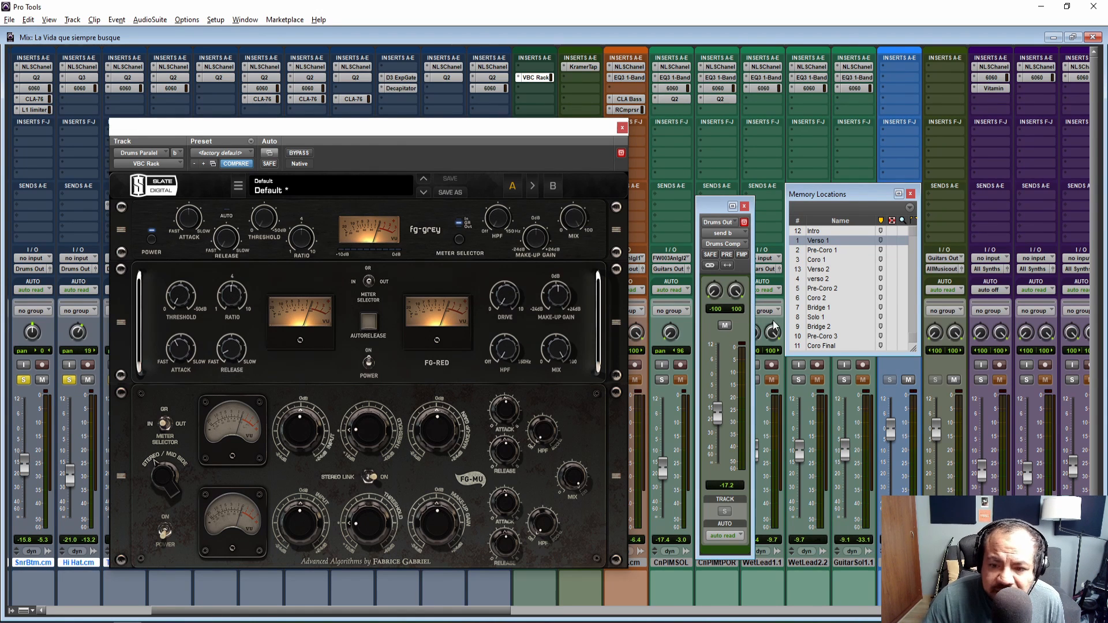
Lower the FG-Grey threshold to about -25 dB during playback and adjust its attack.
drag(549, 124, 510, 111)
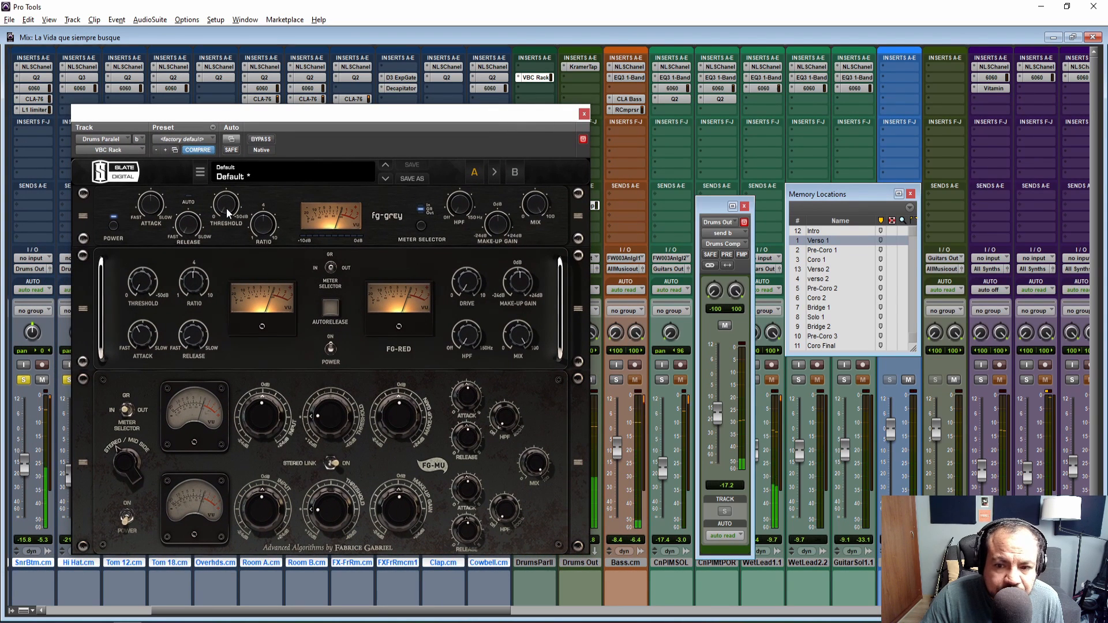
mouse_move(227, 214)
drag(227, 213, 225, 167)
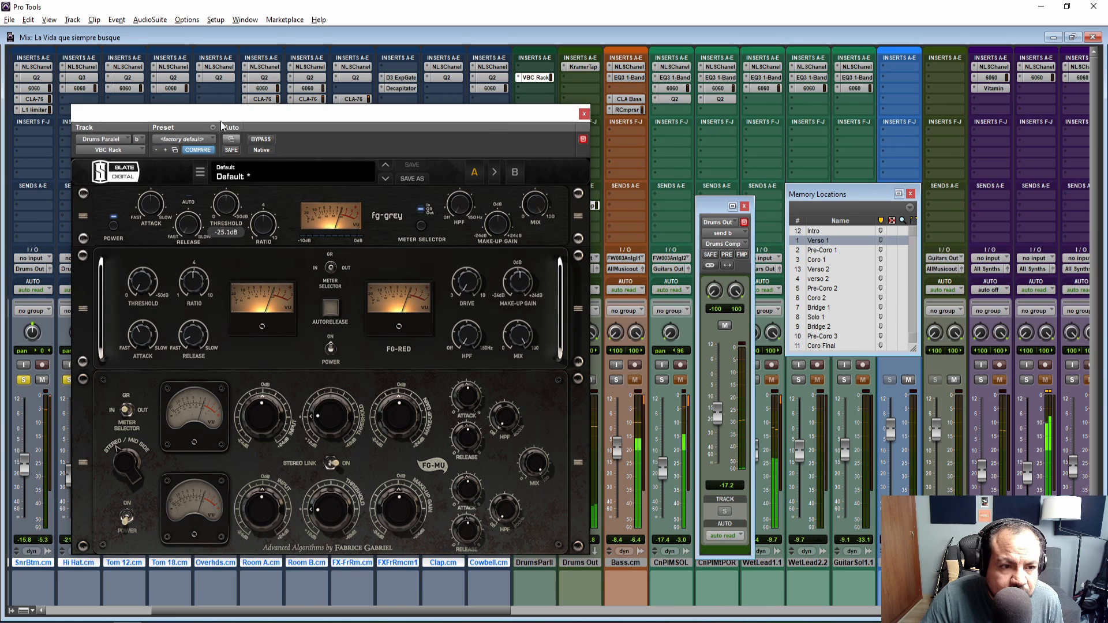
drag(222, 112, 242, 76)
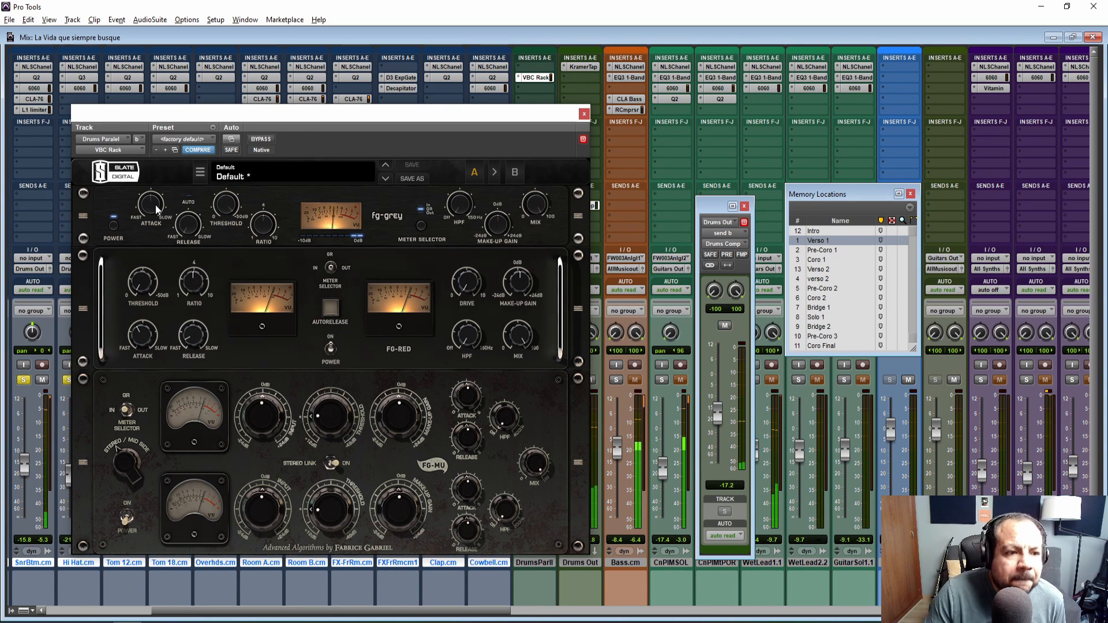
mouse_move(153, 209)
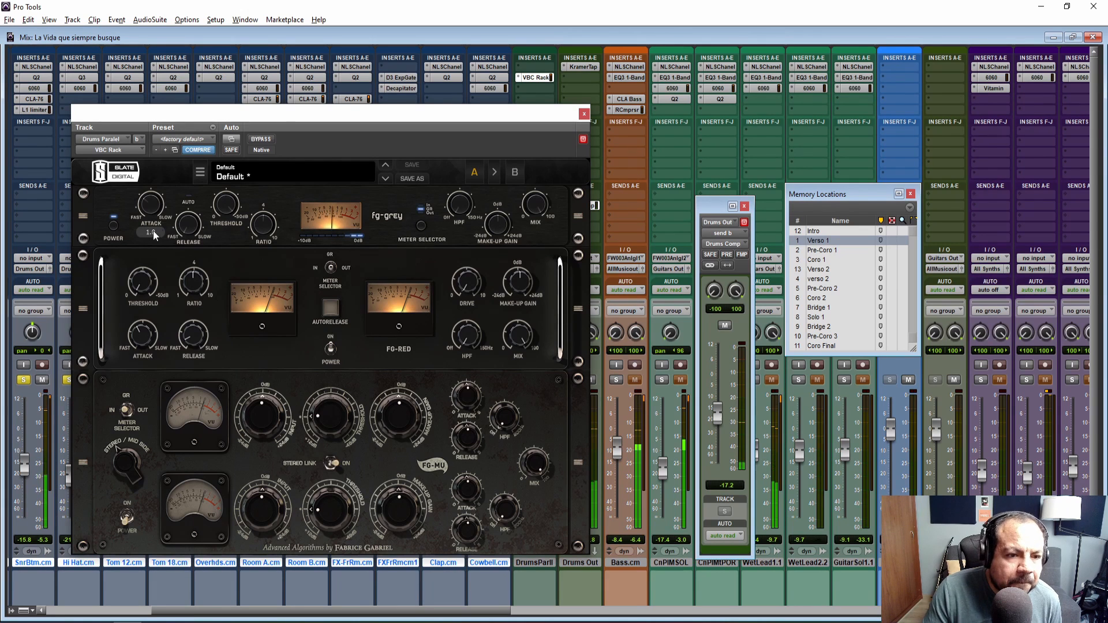
Mute and unmute the Drums Comp send to compare the drums with and without parallel compression.
click(725, 326)
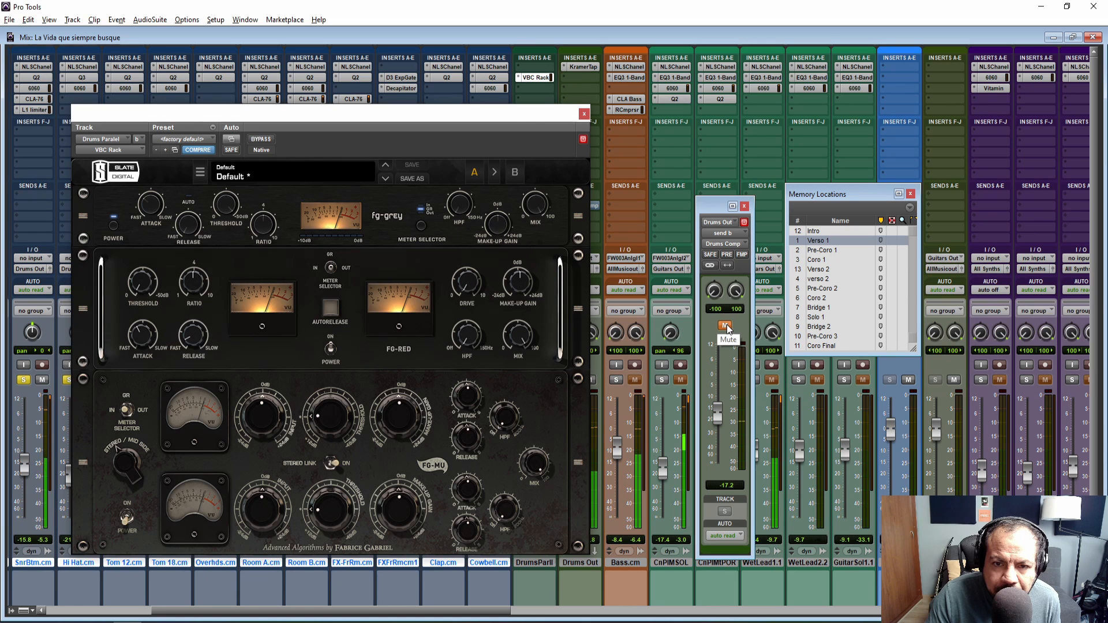
drag(512, 114, 428, 112)
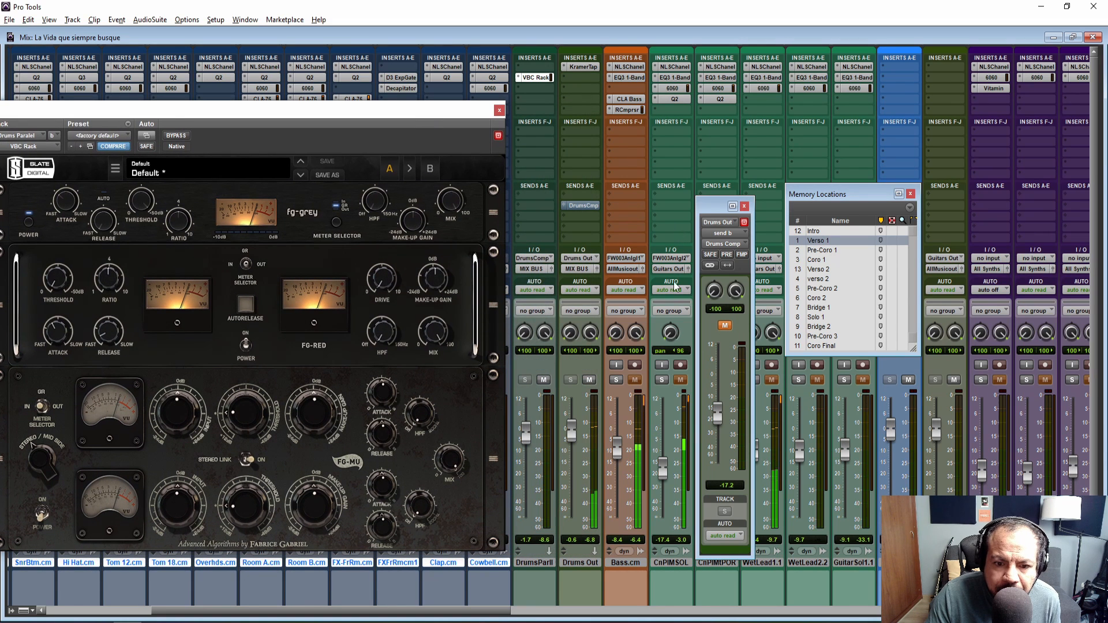
click(725, 326)
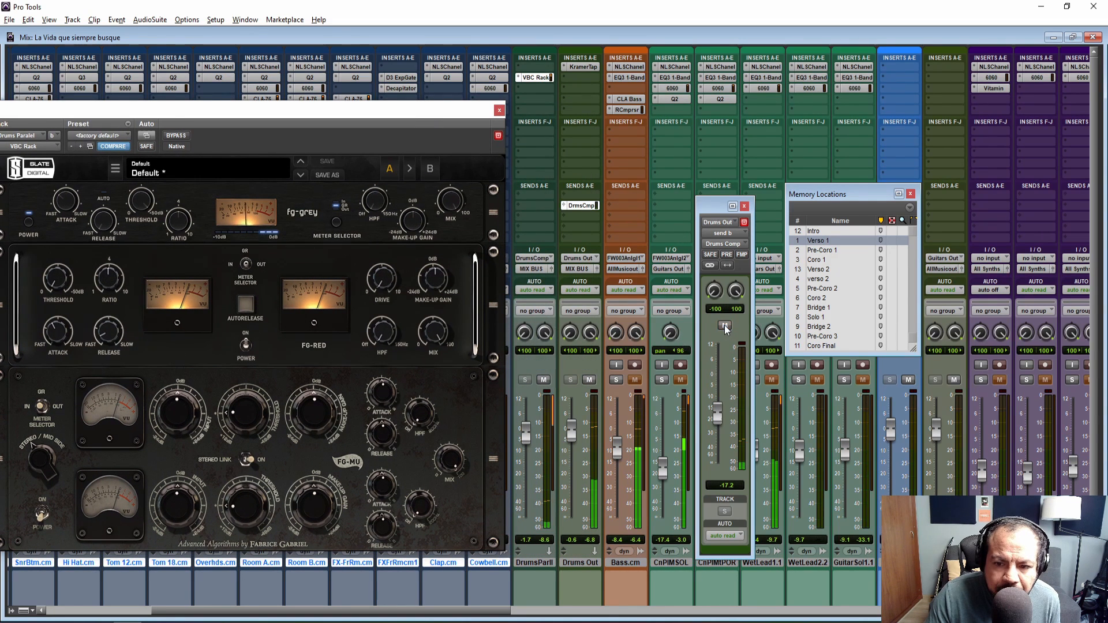
Set the FG-Red threshold to -45.0 dB and its attack to 3.3, and adjust its release during playback.
drag(319, 111, 404, 99)
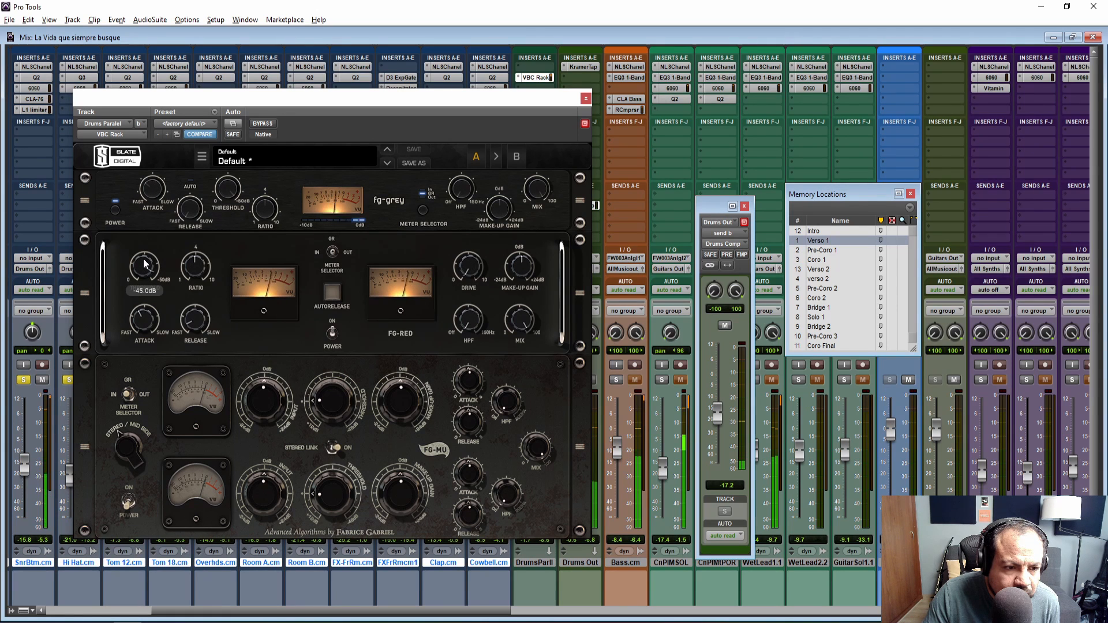
mouse_move(140, 325)
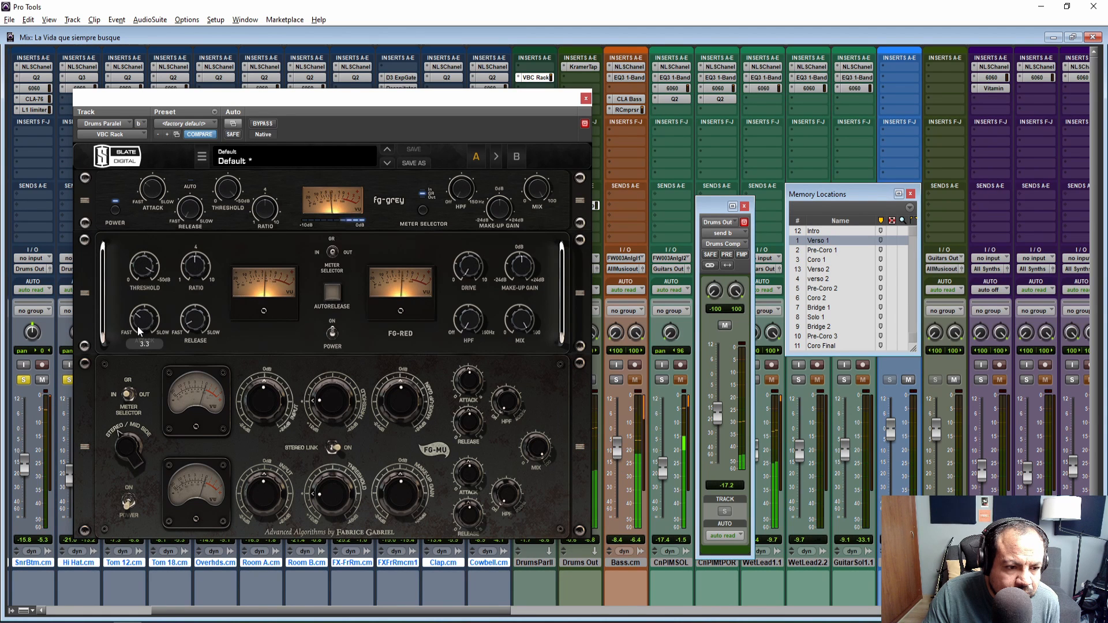
mouse_move(203, 328)
drag(191, 321, 188, 312)
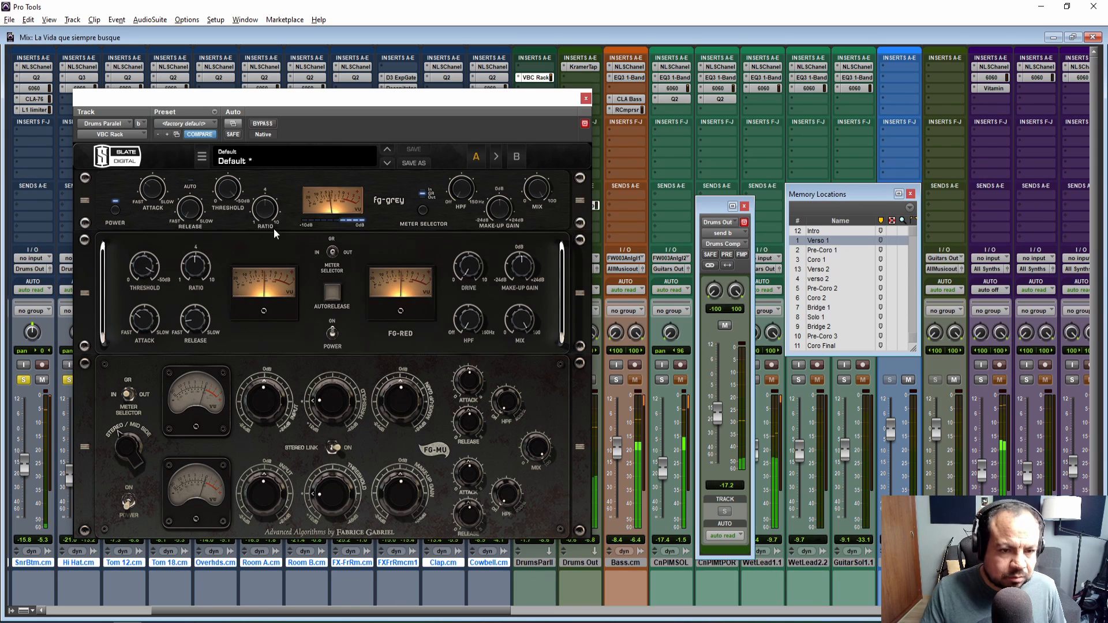
Compare the drums with the VBC Rack bypassed and active, and raise the Drums Comp send to -2.7 dB.
click(260, 124)
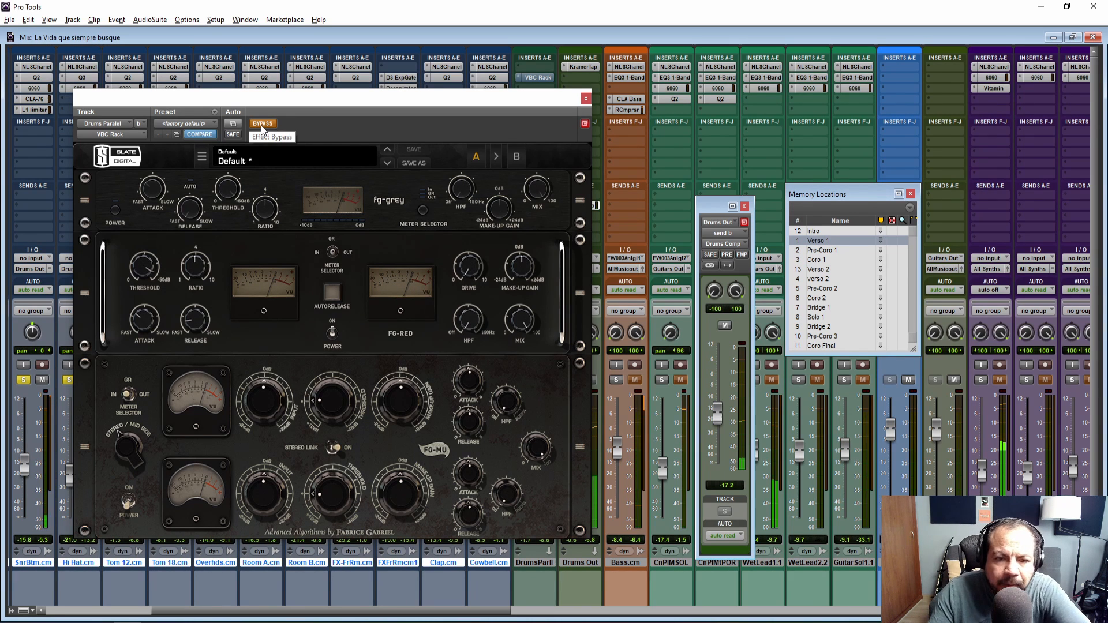
click(261, 124)
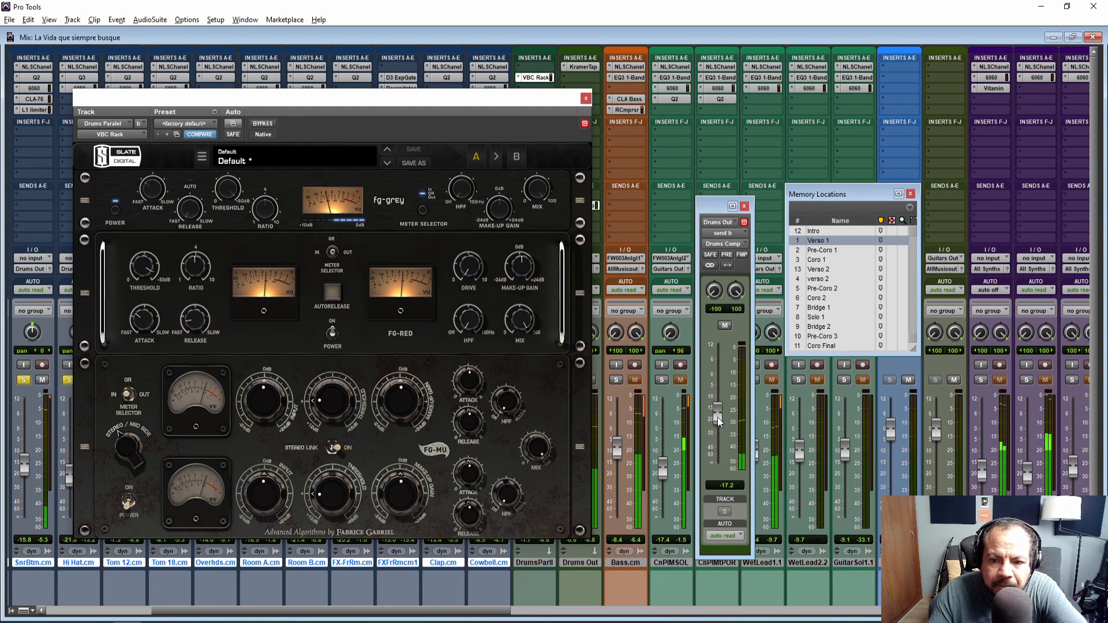
drag(717, 412, 716, 383)
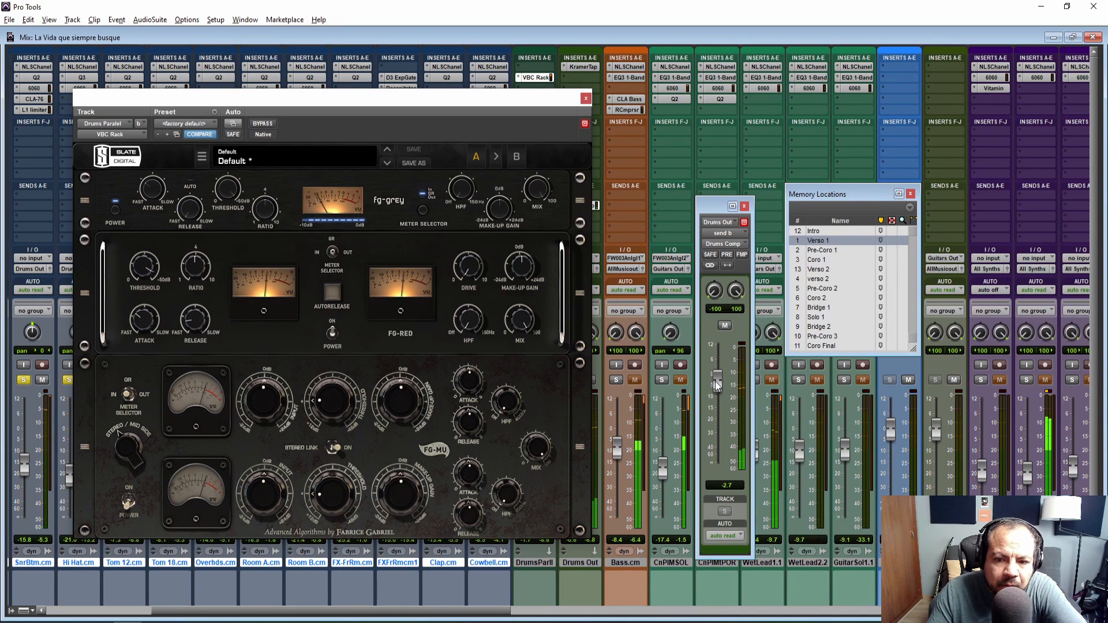
Set the FG-Grey threshold to -40.9 dB and the FG-Red threshold to -41.2 dB, checking the result against bypass.
mouse_move(229, 211)
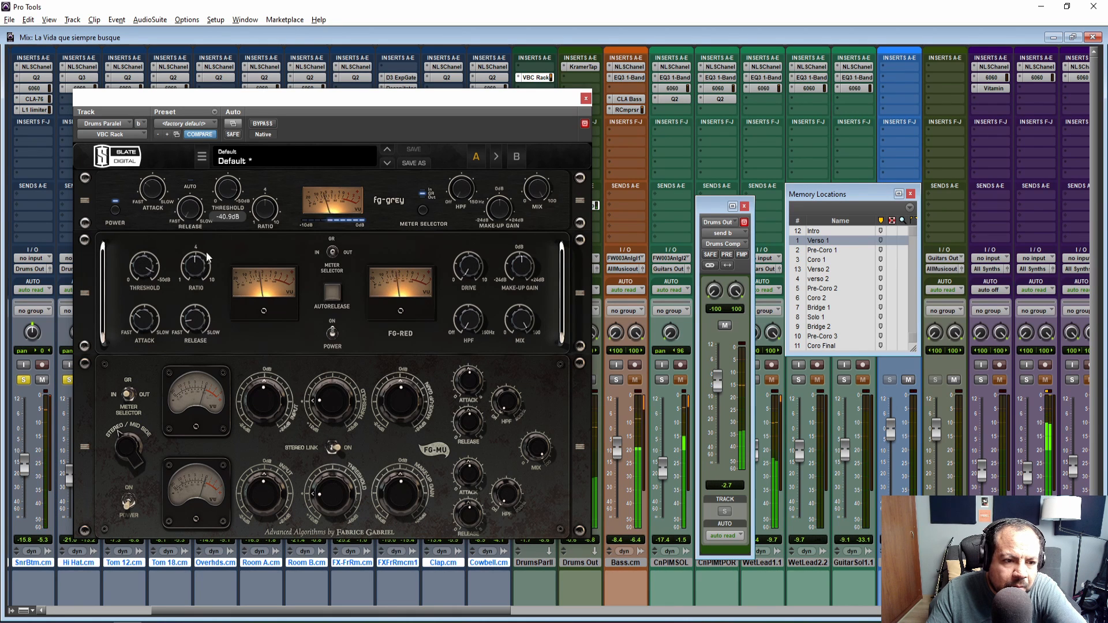
mouse_move(145, 271)
scroll(145, 276, up, 1)
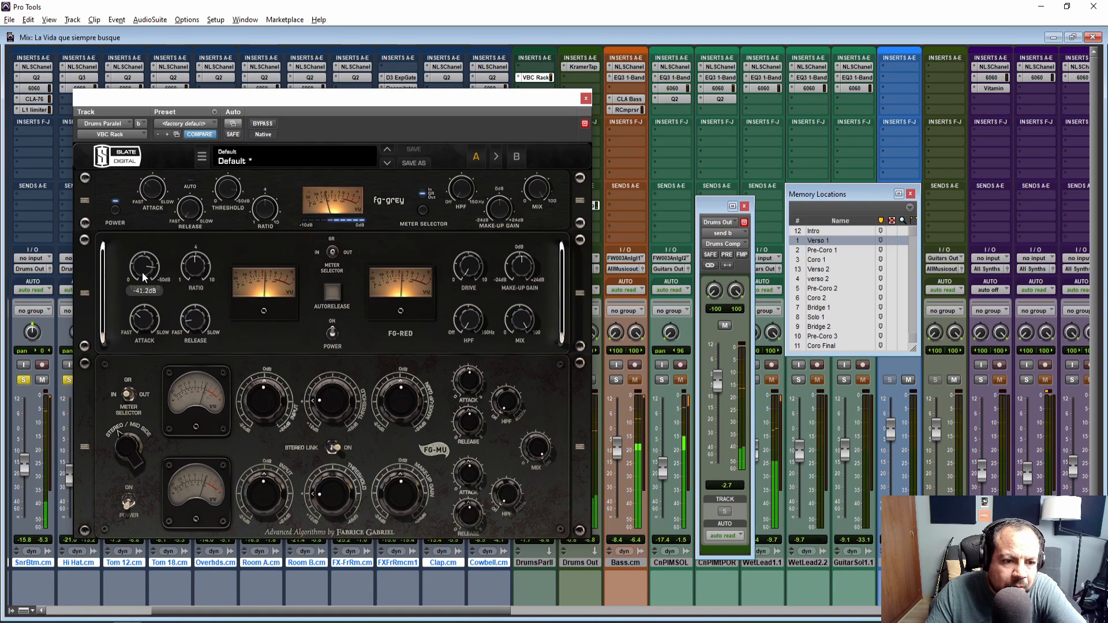
click(263, 123)
click(263, 123)
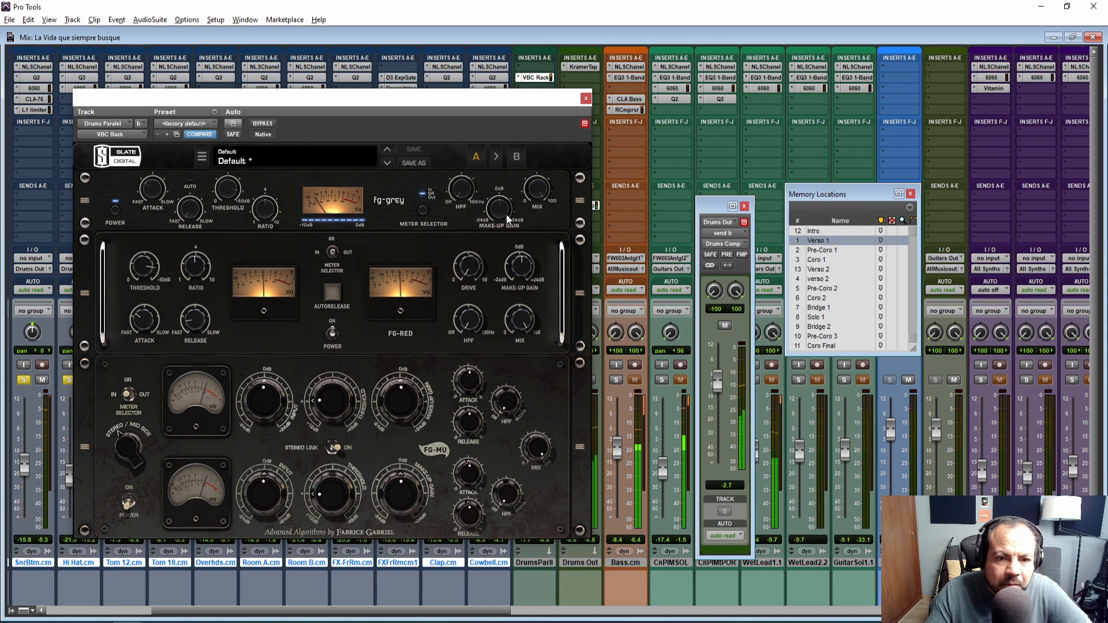
Set the make-up gain to 2.9 dB on FG-Grey and about 2.5 dB on FG-Red, checking the result against bypass.
mouse_move(500, 217)
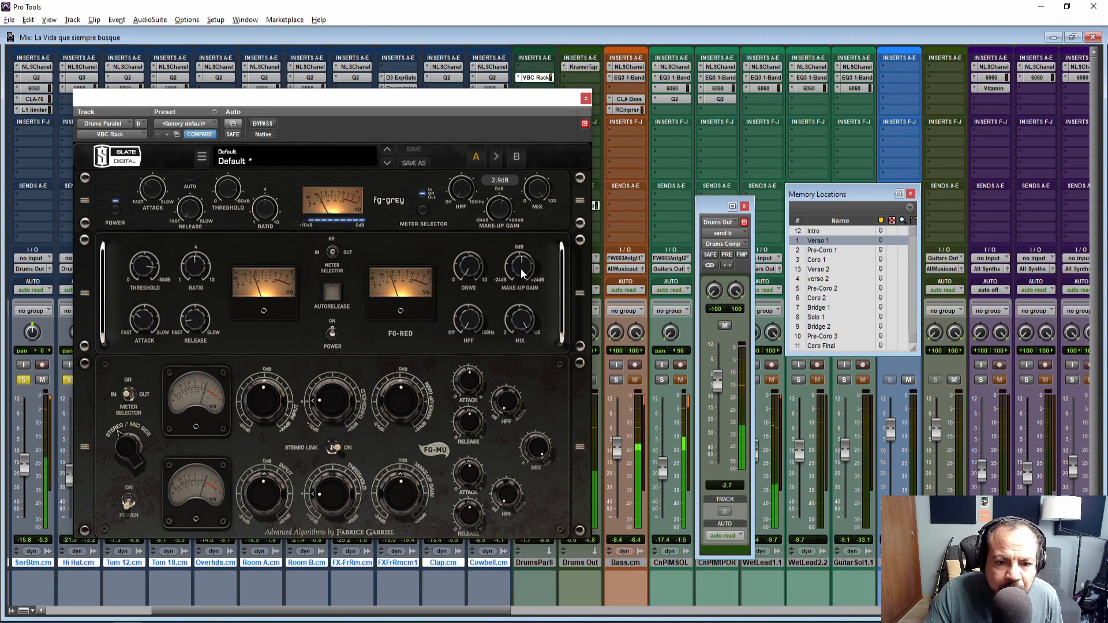
mouse_move(518, 260)
click(267, 124)
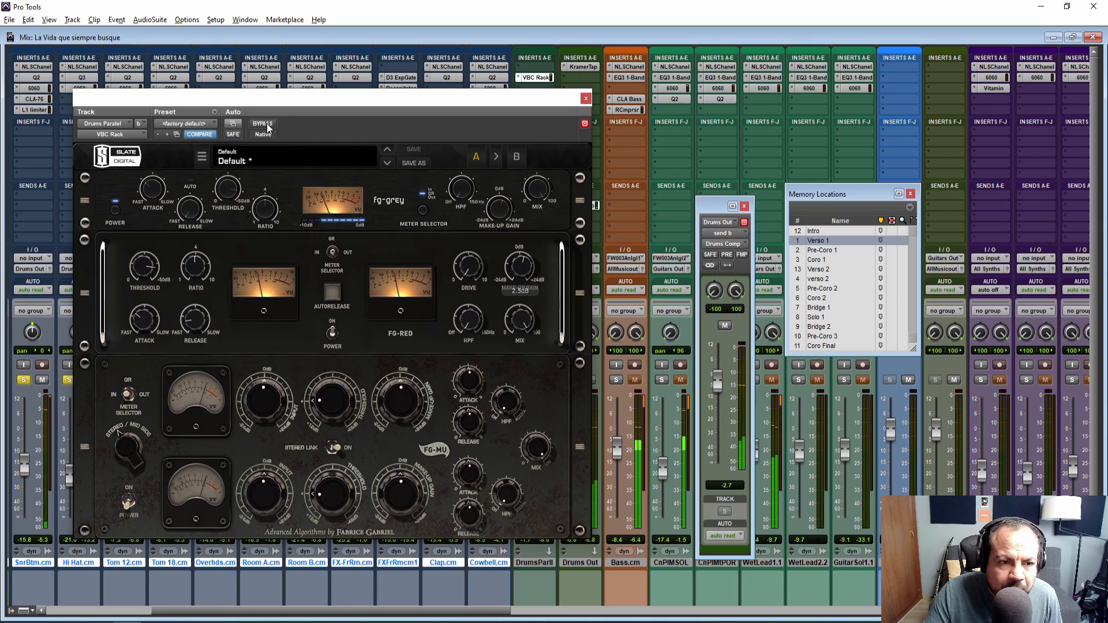
click(267, 125)
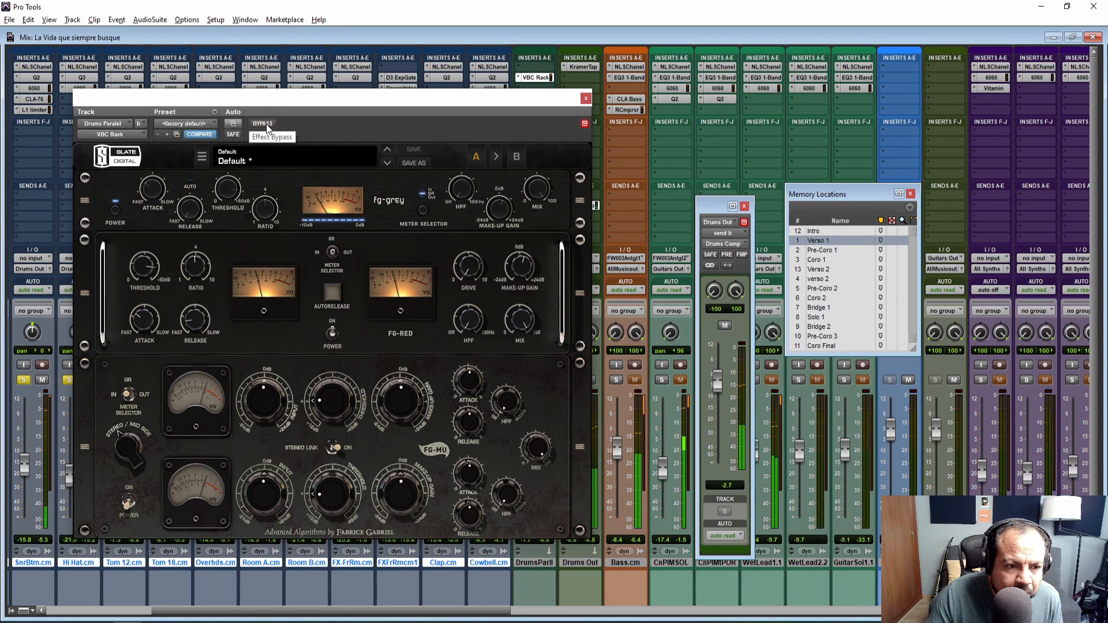
Slow the FG-Grey attack to 3.0 while listening to the compressed drums.
mouse_move(151, 195)
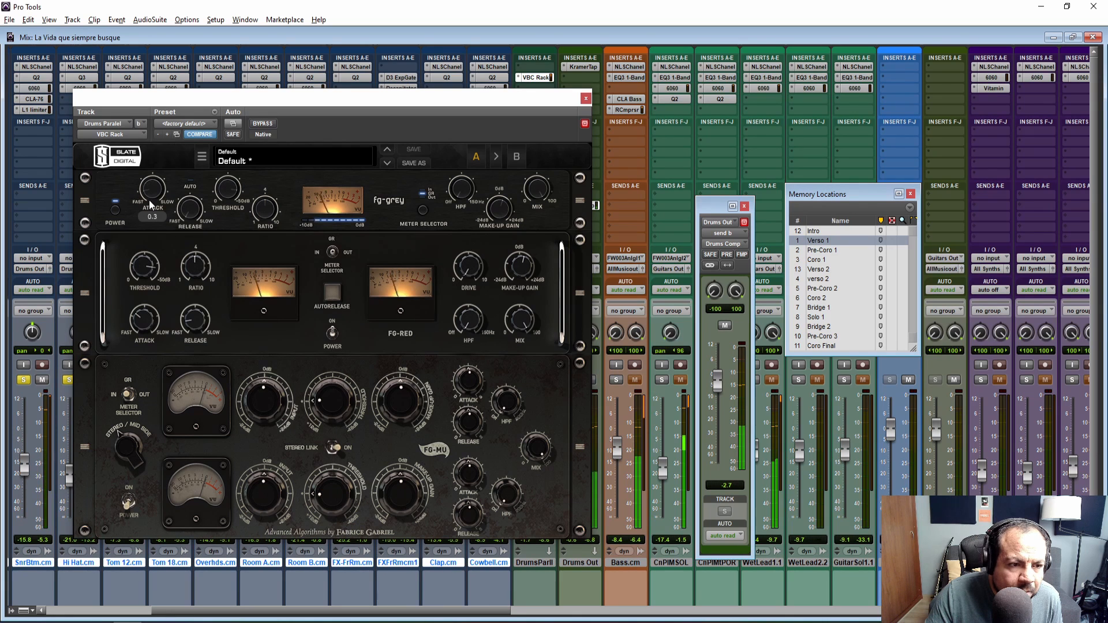
drag(149, 205, 152, 184)
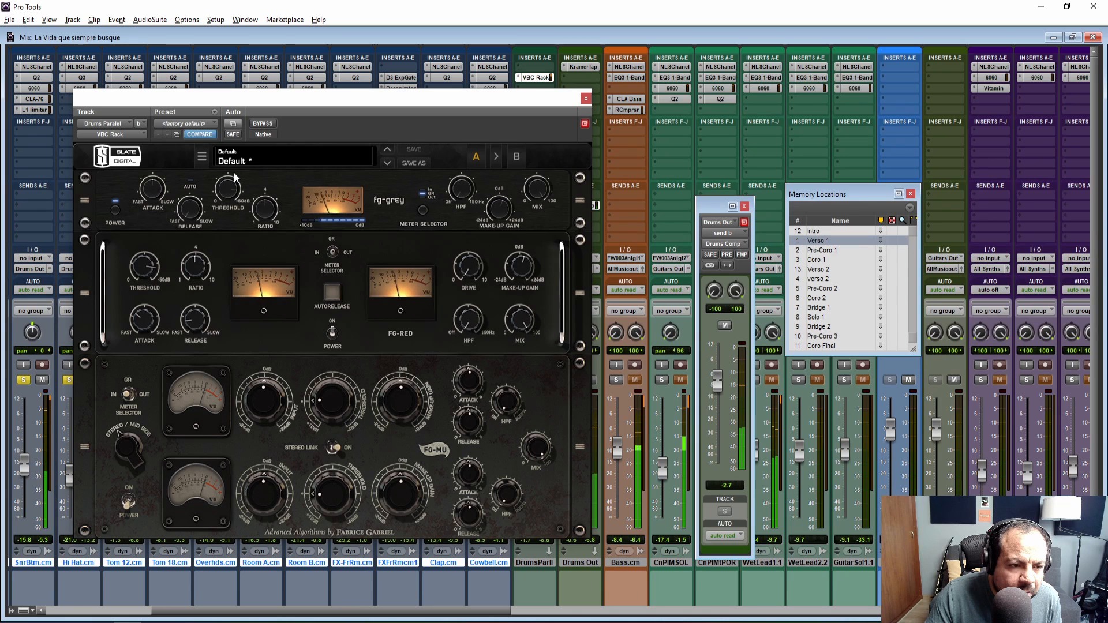
mouse_move(154, 187)
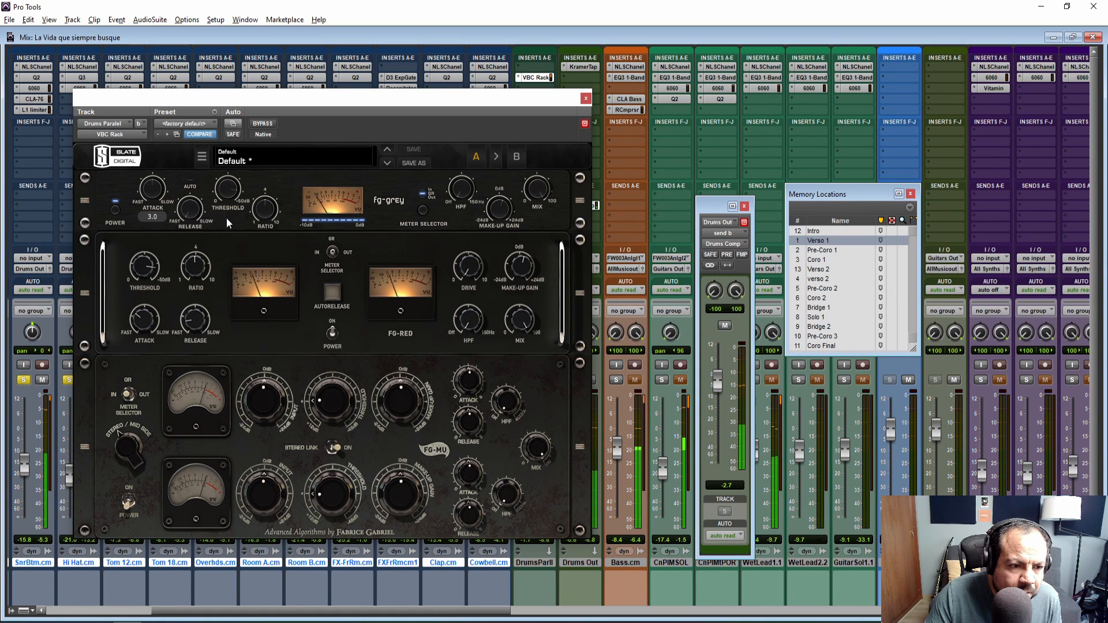
mouse_move(153, 319)
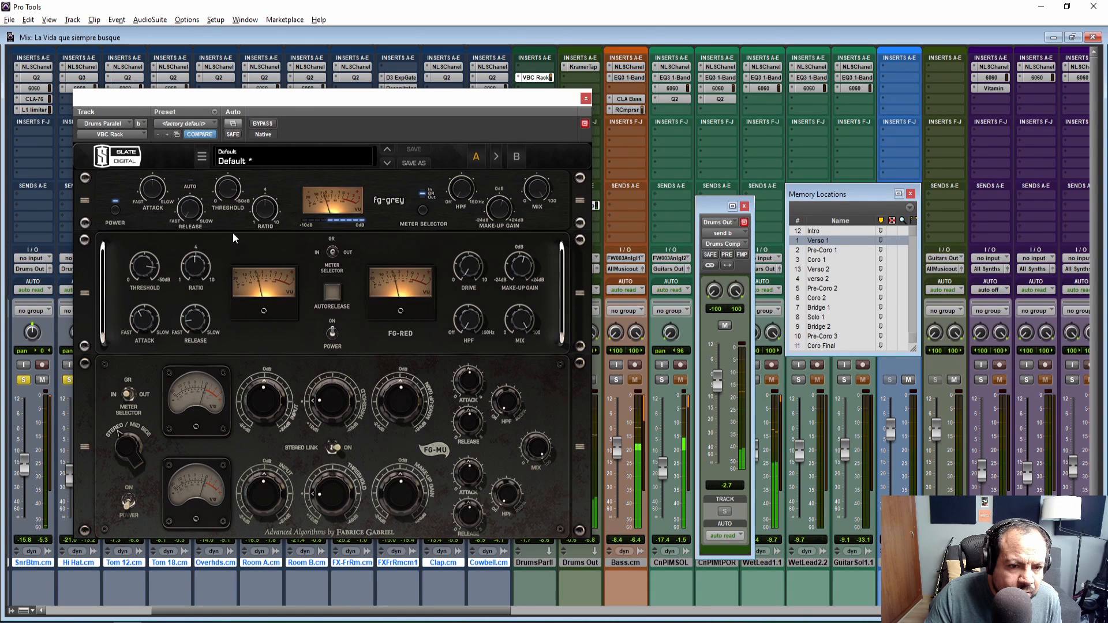
Lower the Drums Comp send to -8.4 dB with the VBC Rack bypassed, reactivate the rack and close both windows.
click(263, 124)
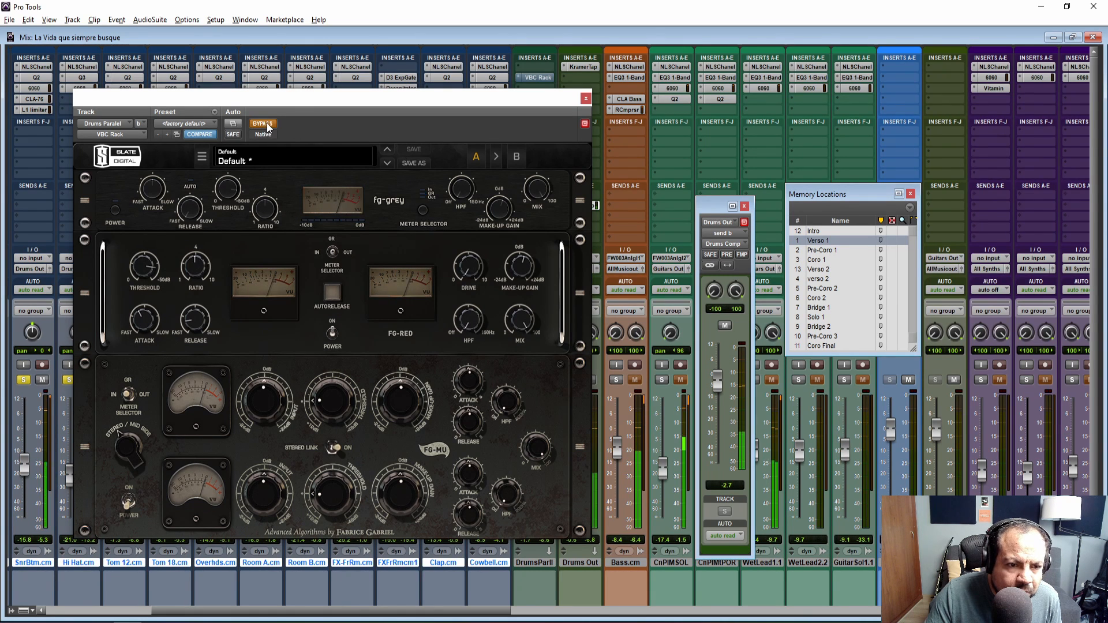
drag(718, 382, 719, 402)
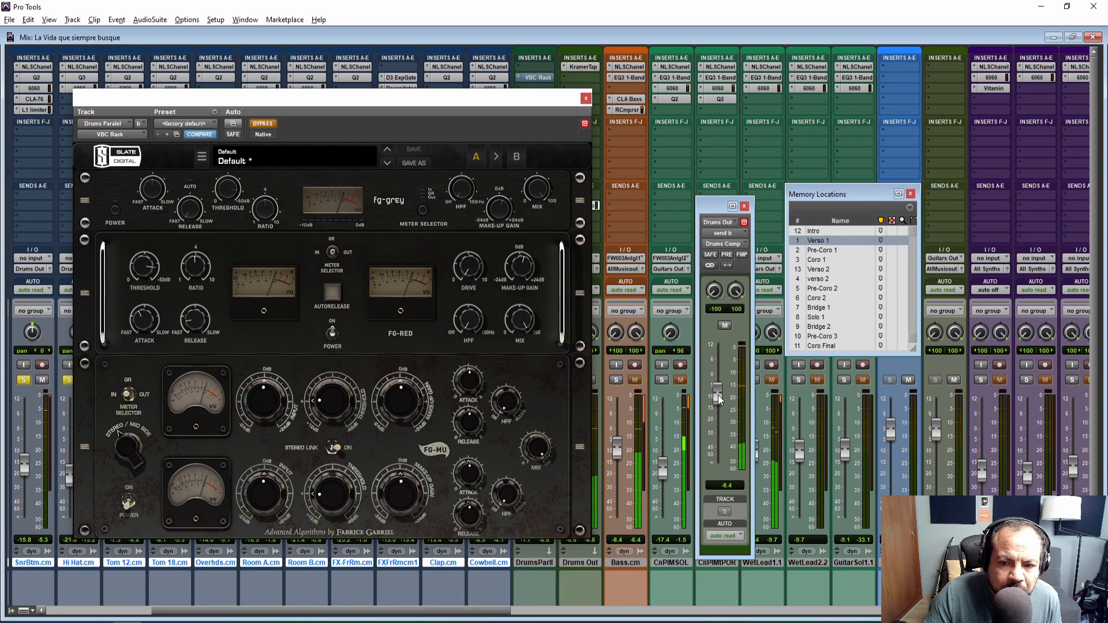
click(264, 124)
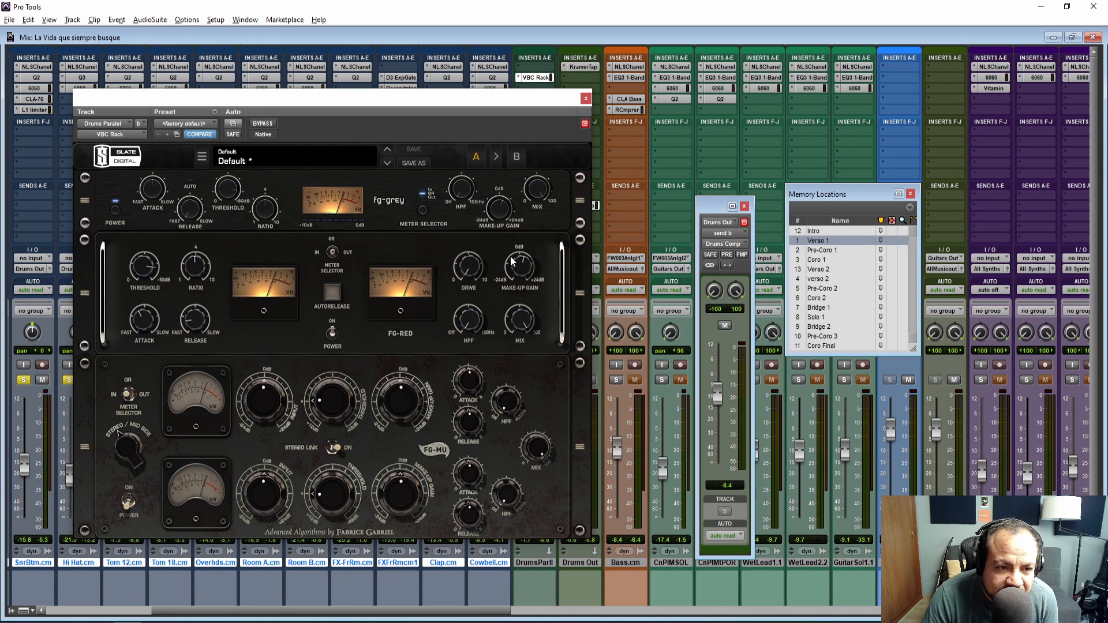
click(586, 99)
click(744, 207)
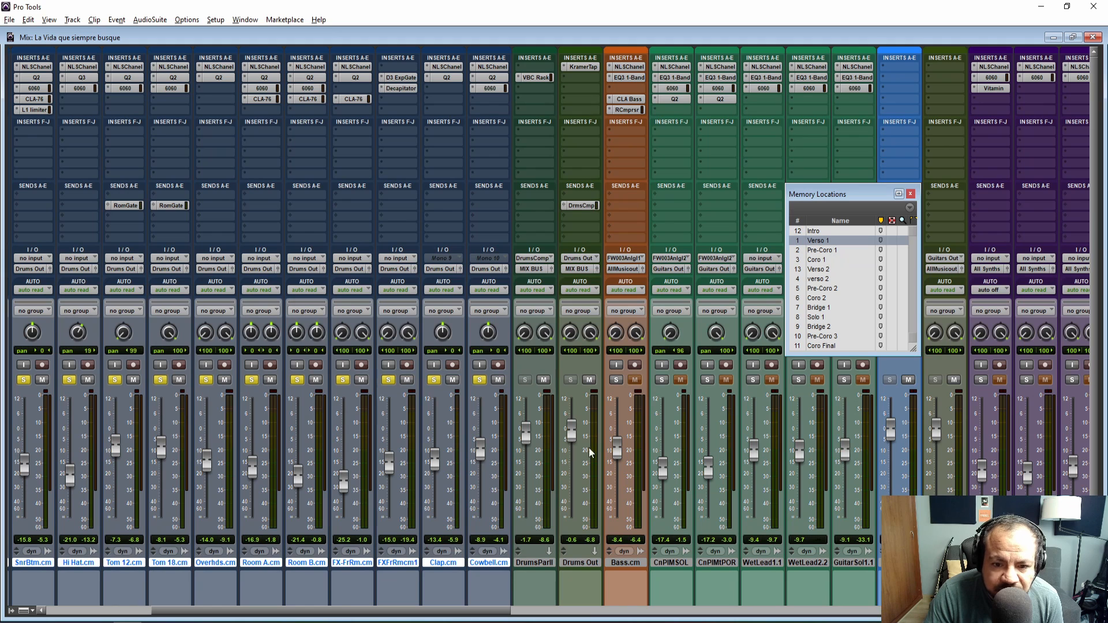
Clear the solo on all drum tracks, and mute and unmute the Drums Paralel track to compare it within the full mix.
alt+click(480, 380)
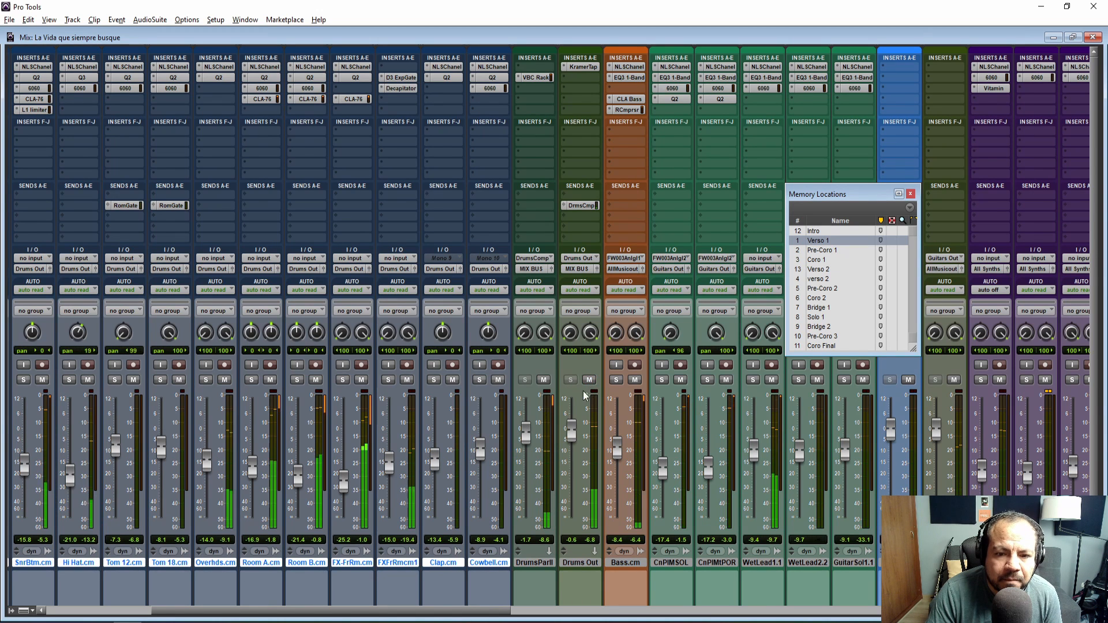
click(544, 380)
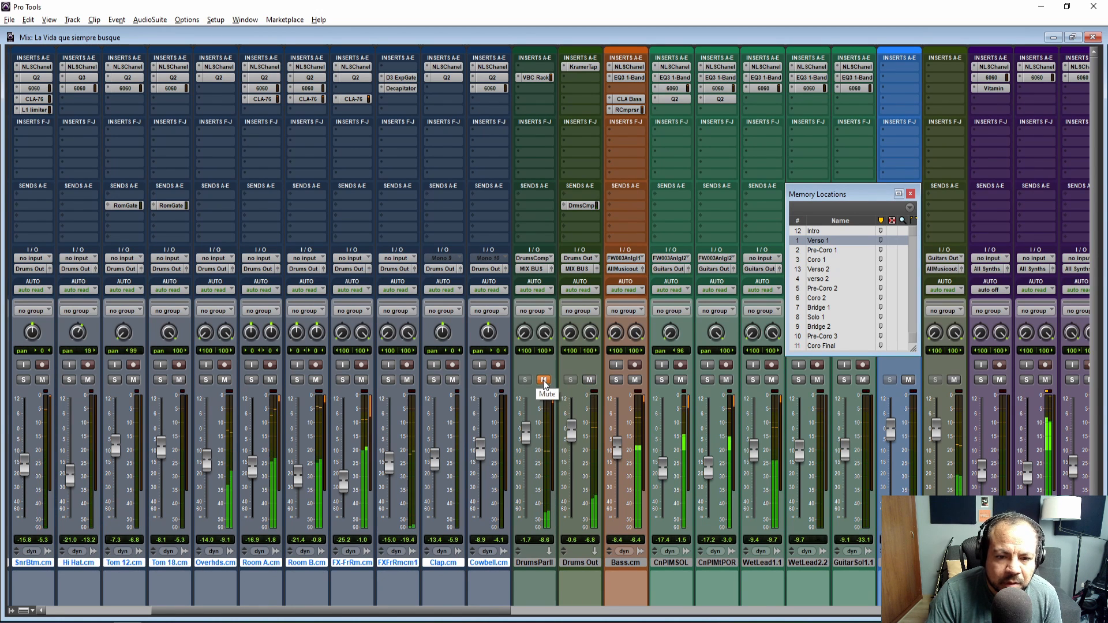
click(544, 380)
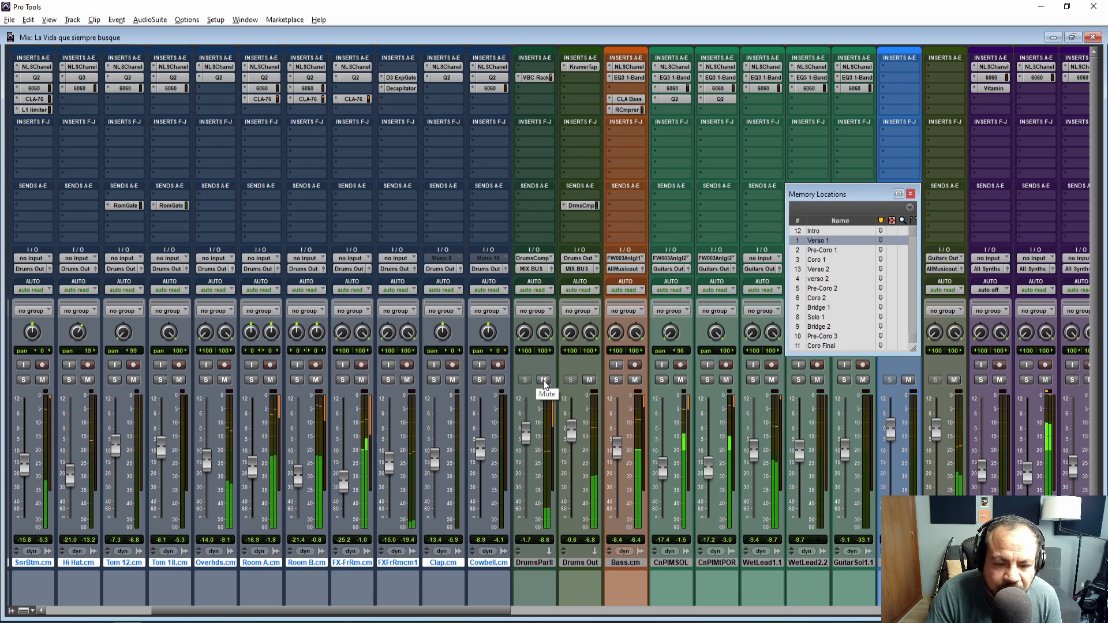
Copy the Kramer Tape plug-in from the Drums Out track to the first insert of the Guitars Out track.
drag(445, 611, 576, 615)
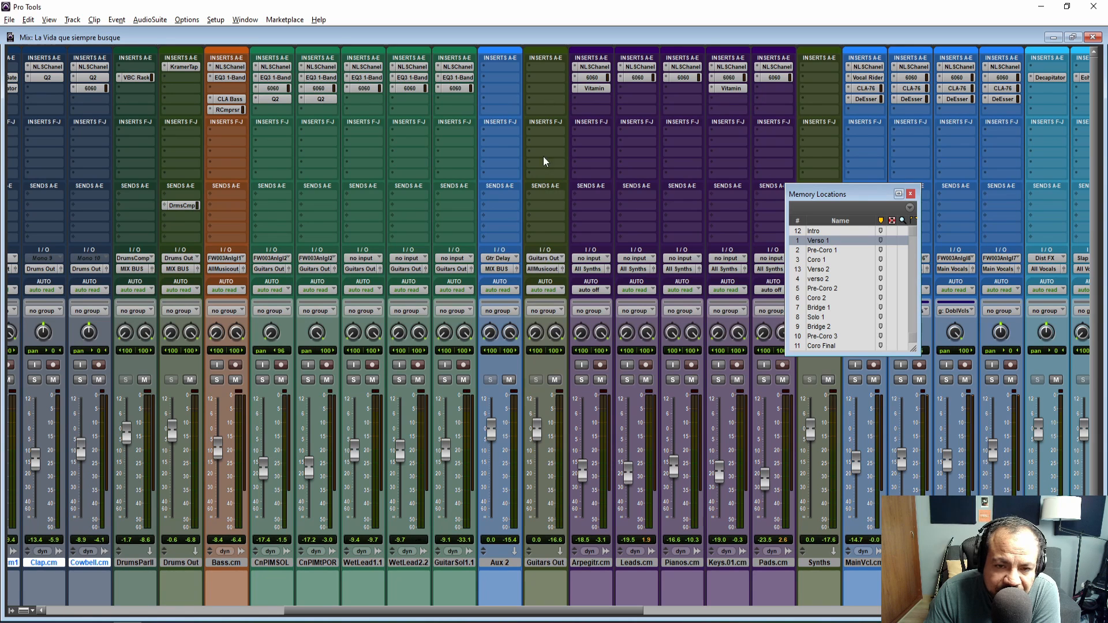
click(551, 70)
click(547, 40)
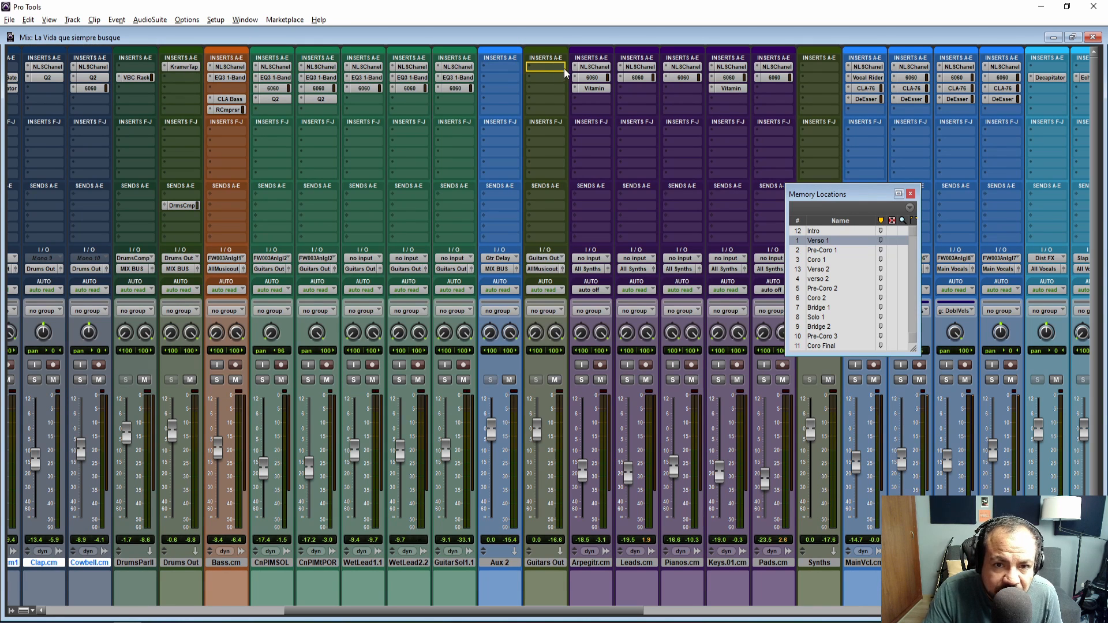
drag(558, 73, 558, 72)
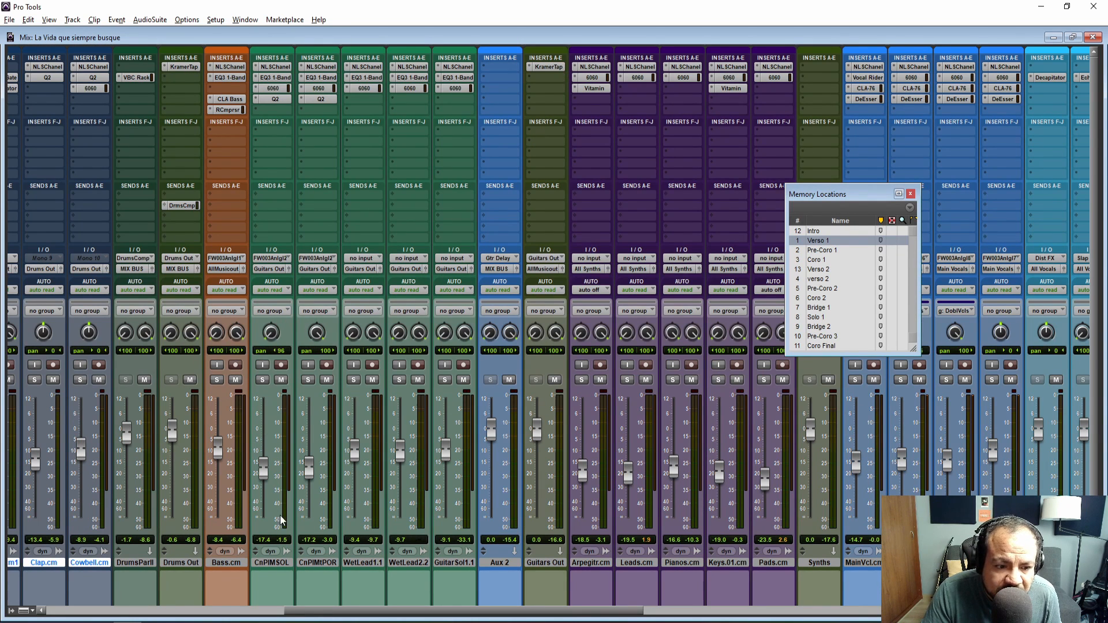
Solo the five guitar tracks from CnPIMSOL to GuitarSol1.1.
click(271, 563)
shift+click(454, 563)
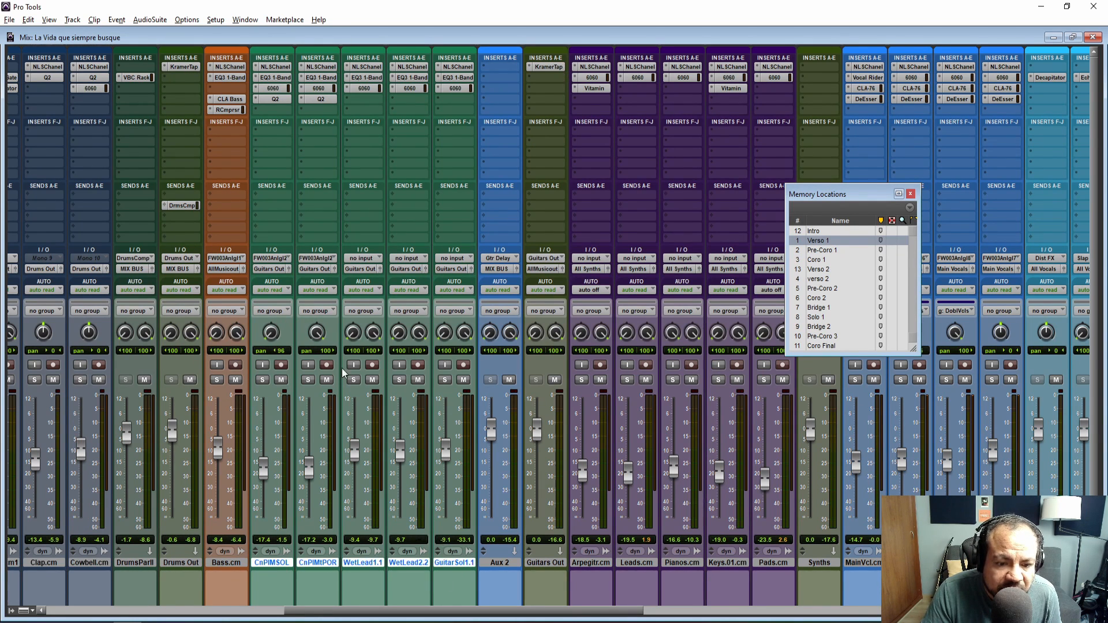
click(264, 380)
Compare the guitars during playback with the Kramer Tape on Guitars Out bypassed and active, then close it and clear the guitar solos.
click(545, 68)
key(space)
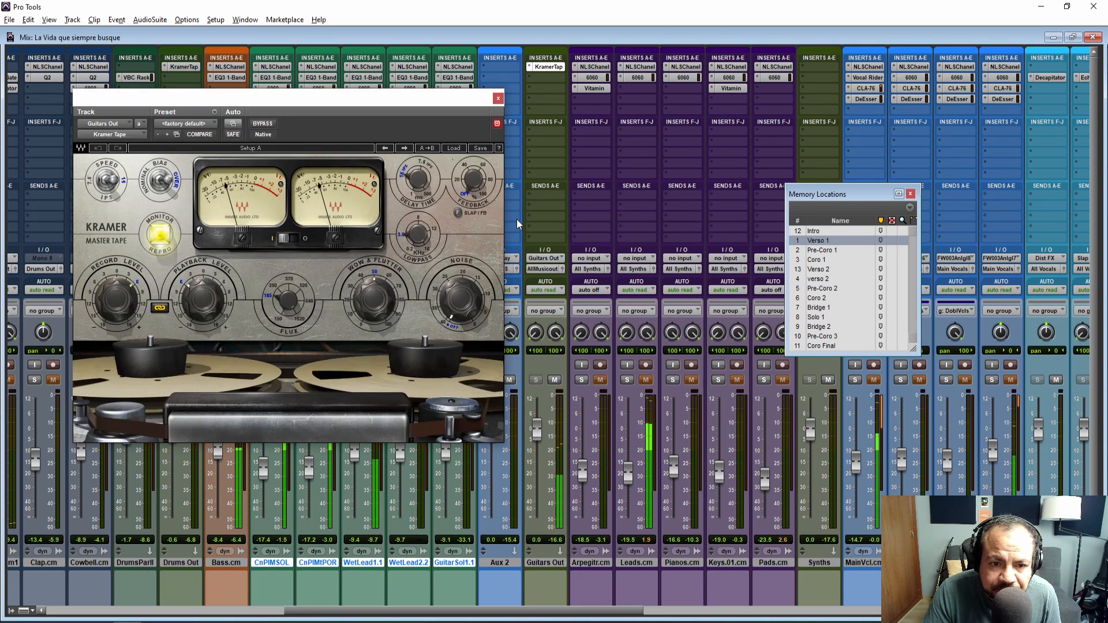
click(264, 124)
click(268, 126)
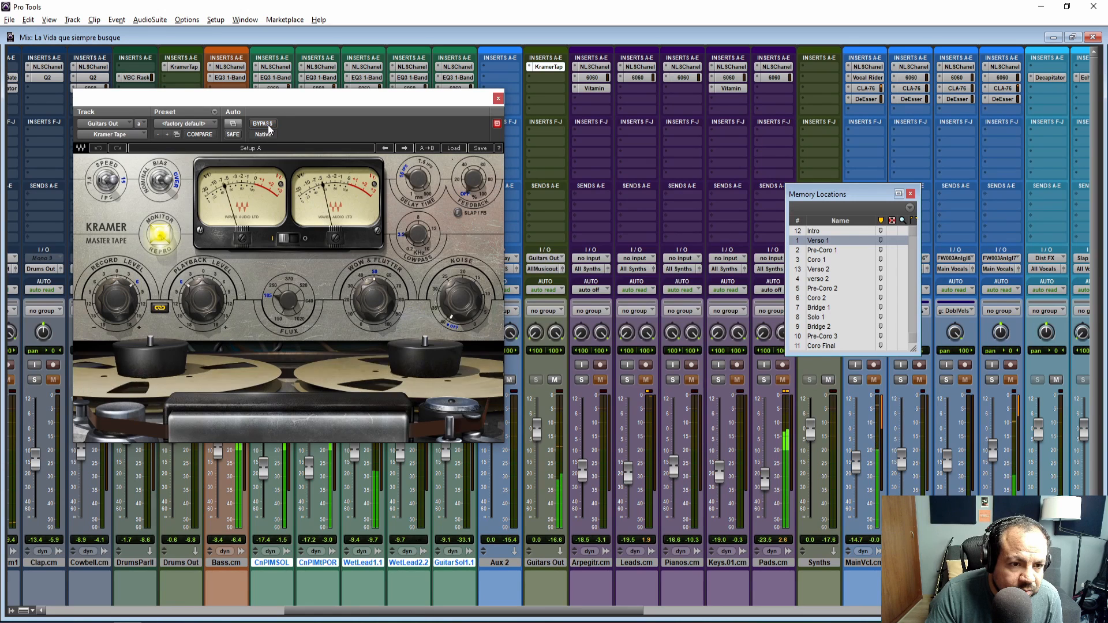
click(498, 99)
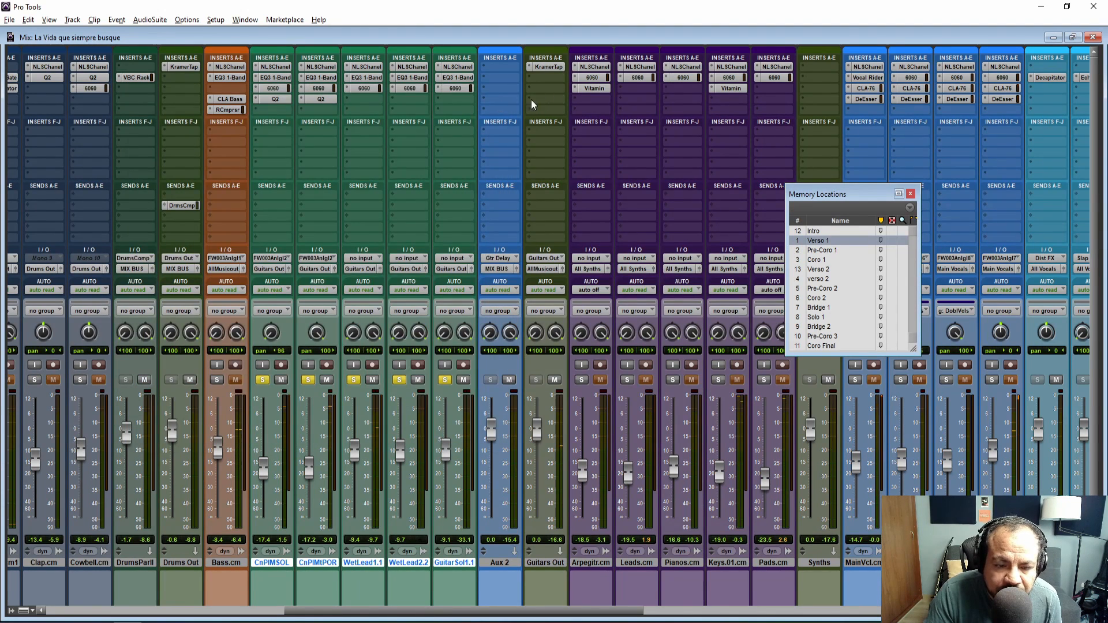
alt+click(268, 380)
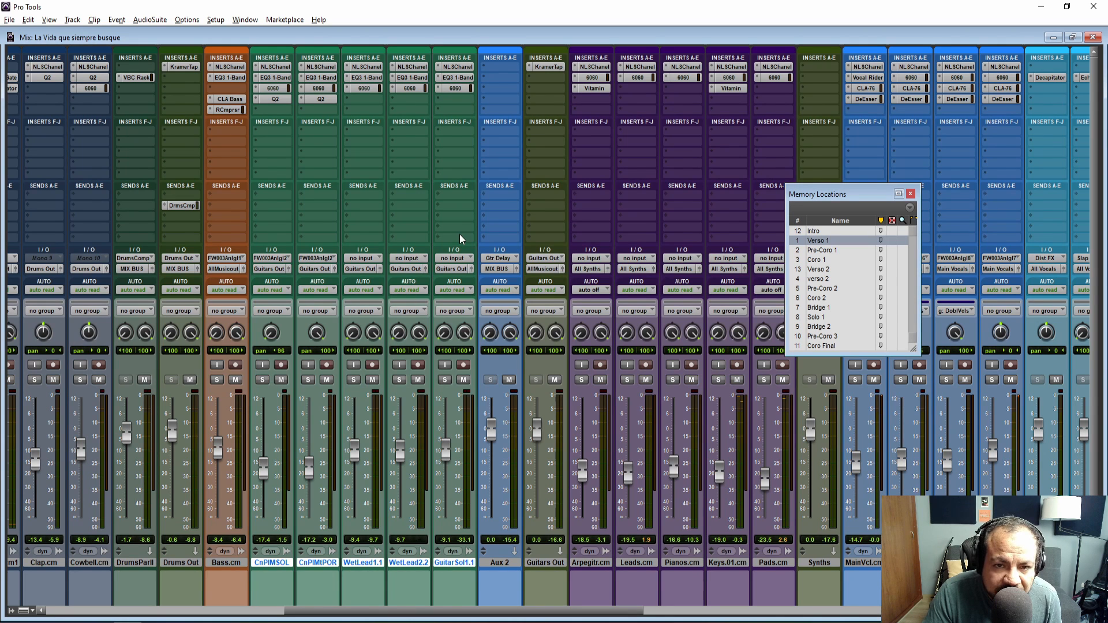
Insert the stereo Mod Delay III on the second insert of the Aux 2 track and move its window off the guitar tracks.
click(517, 78)
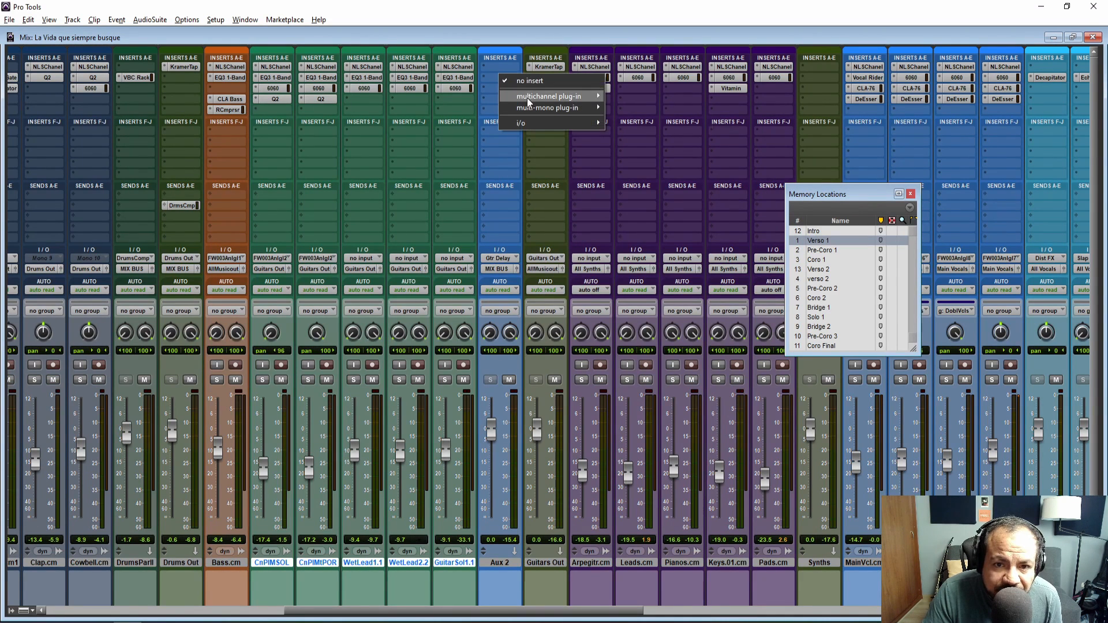
mouse_move(548, 96)
mouse_move(652, 100)
mouse_move(656, 141)
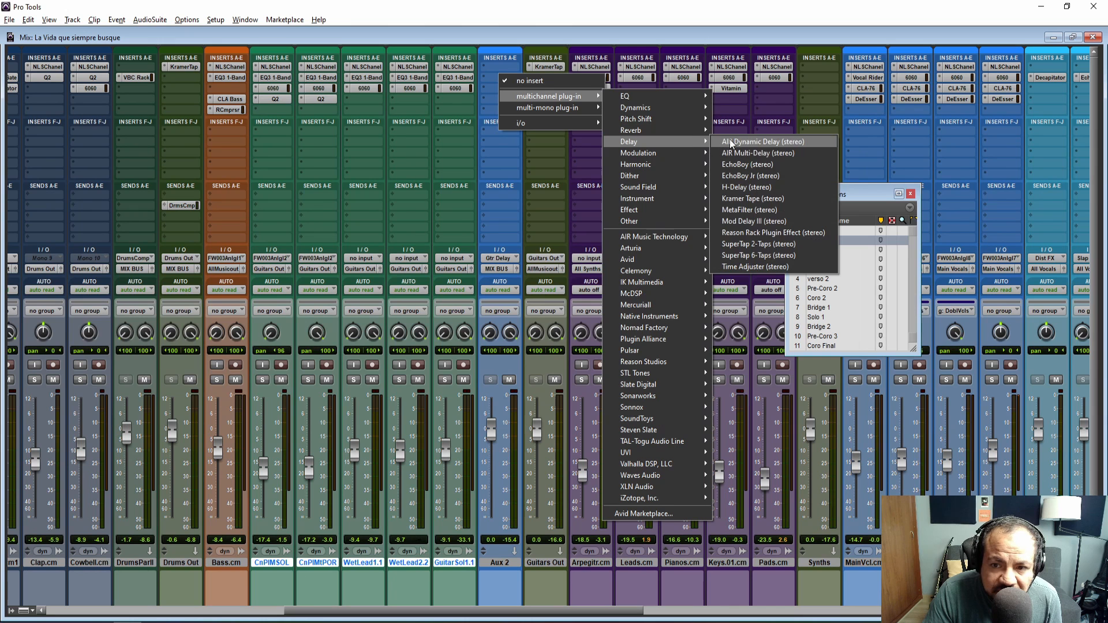
click(752, 222)
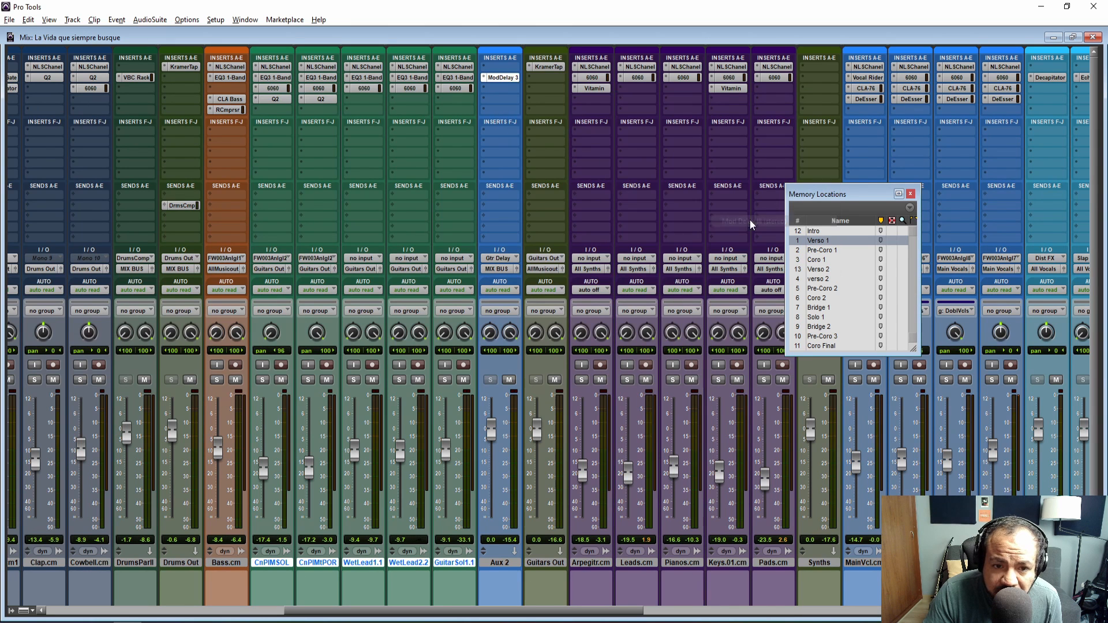
drag(300, 110, 767, 120)
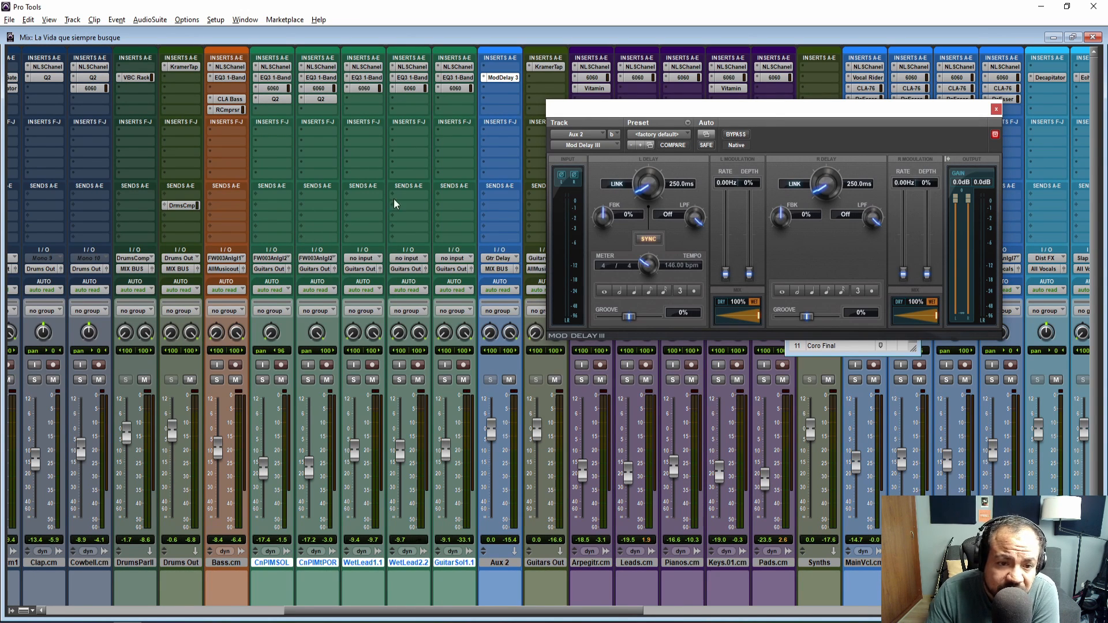
Add a send on the stereo Gtr Delay bus in the second send slot of CnPIMSOL and close its send window.
click(272, 207)
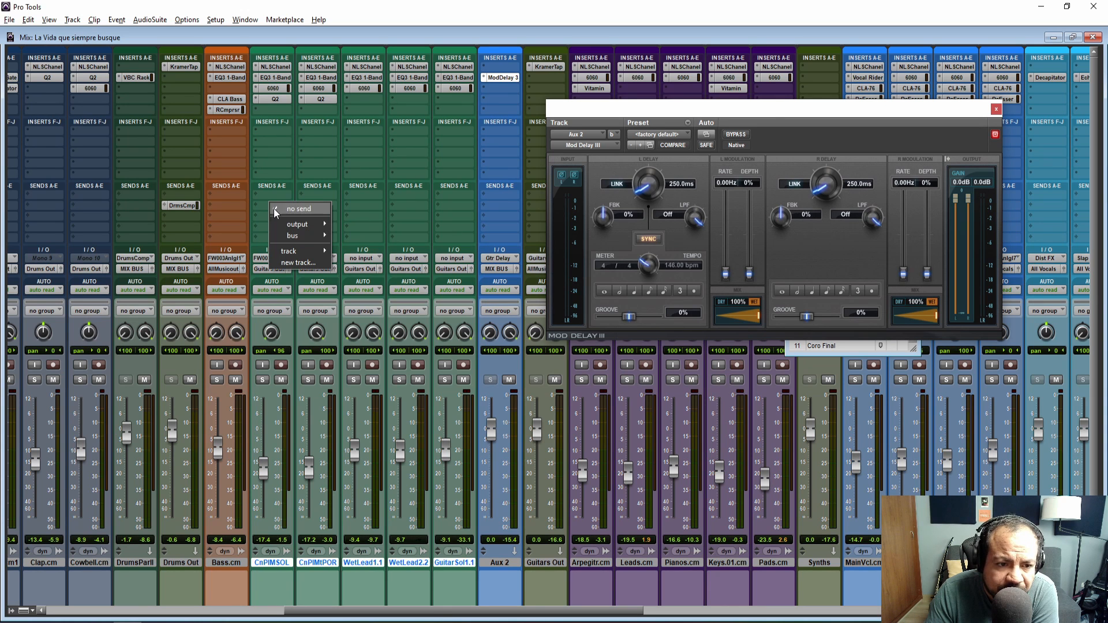
mouse_move(323, 239)
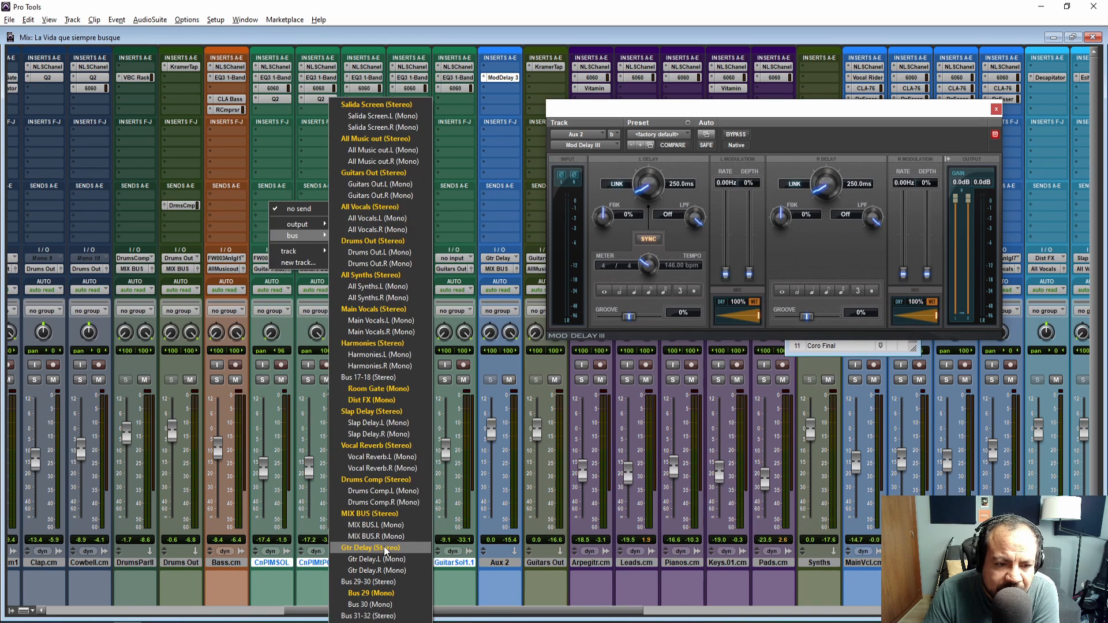
click(370, 548)
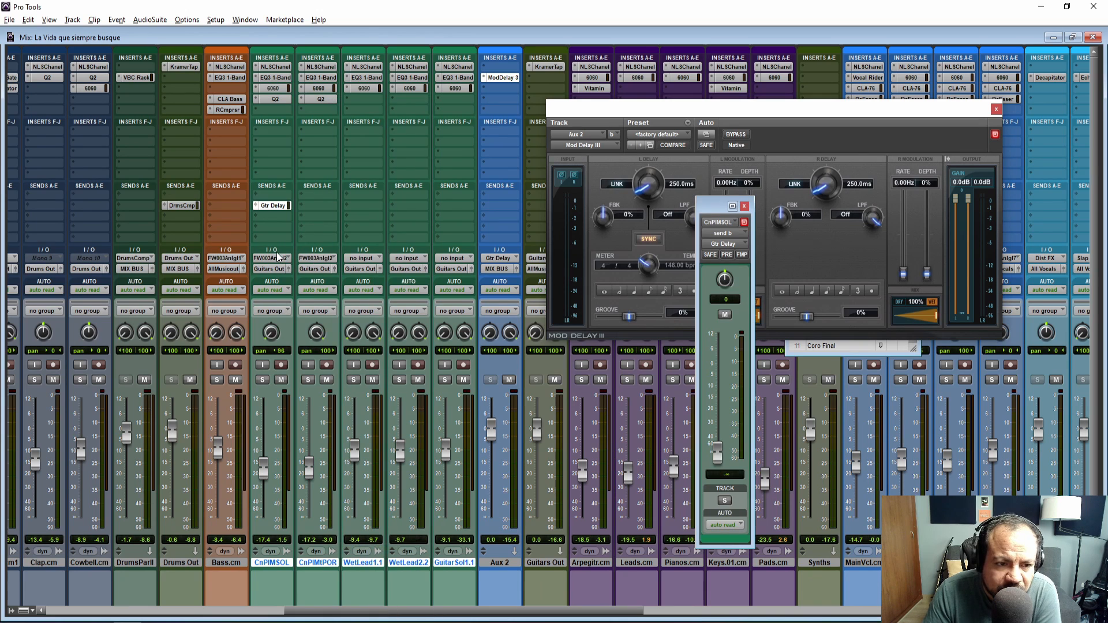
click(745, 206)
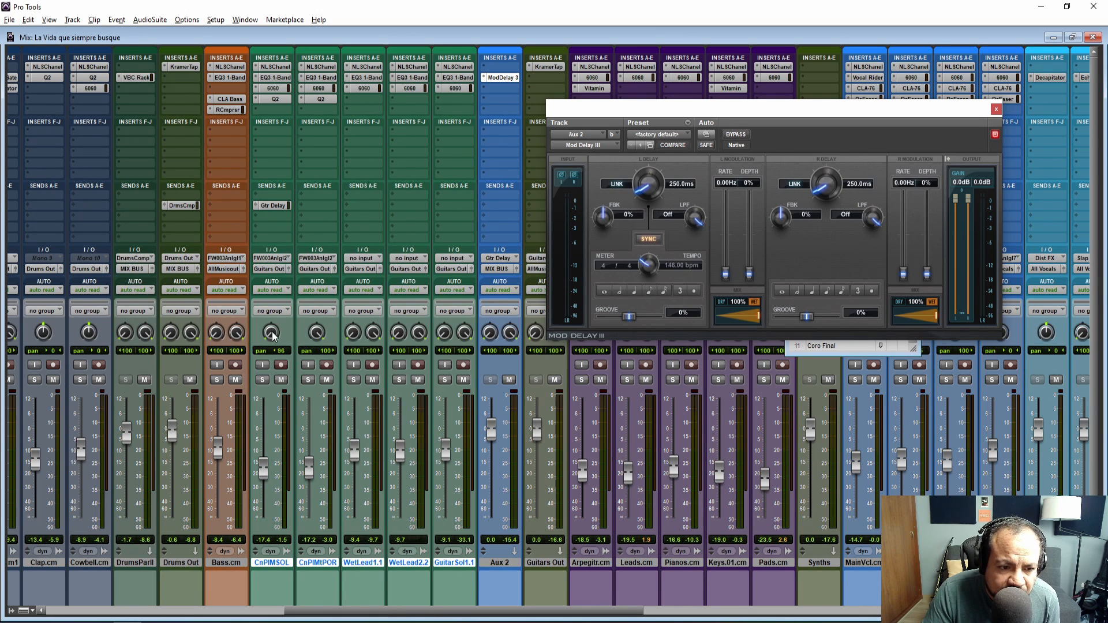
Solo CnPIMSOL and set the Mod Delay III left channel to a 205.5 ms eighth-note delay with 46% feedback.
click(262, 380)
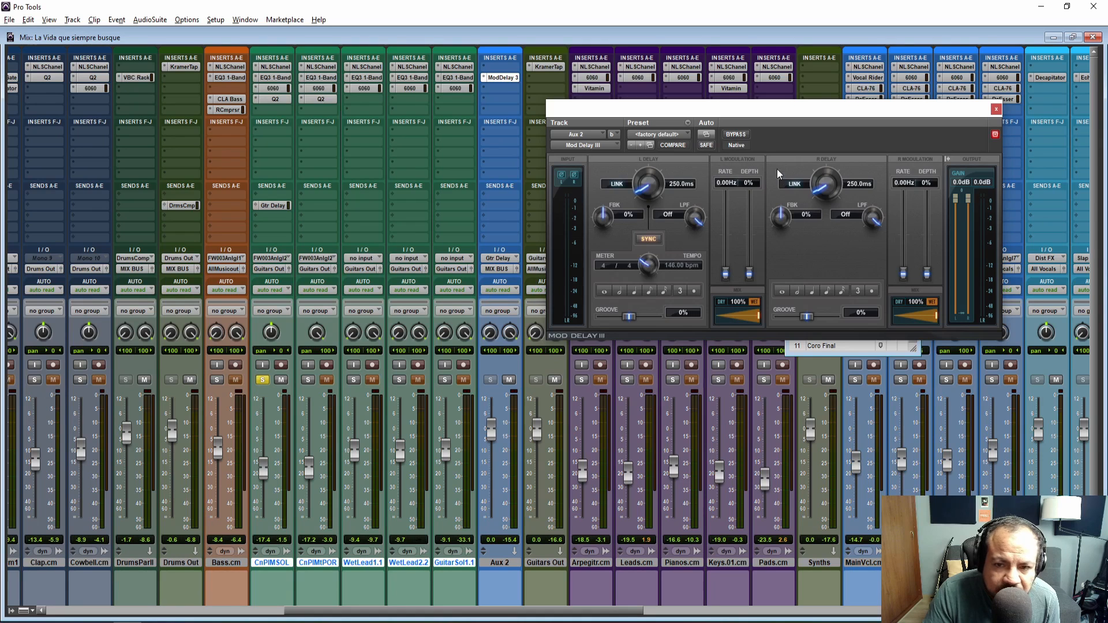
drag(823, 201, 772, 392)
click(659, 315)
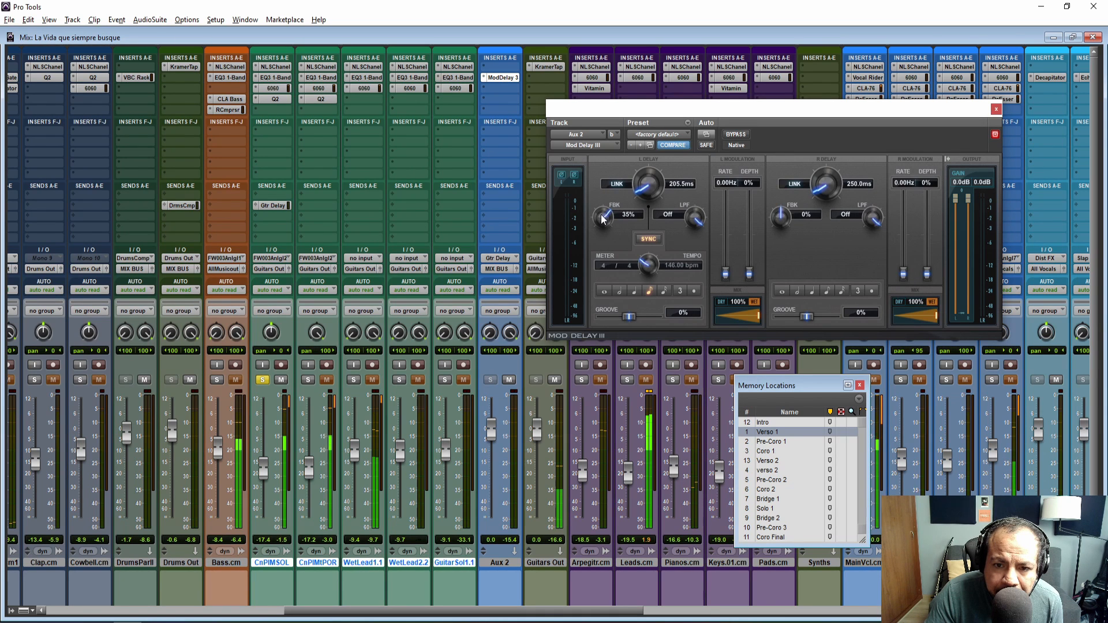
drag(603, 221, 604, 211)
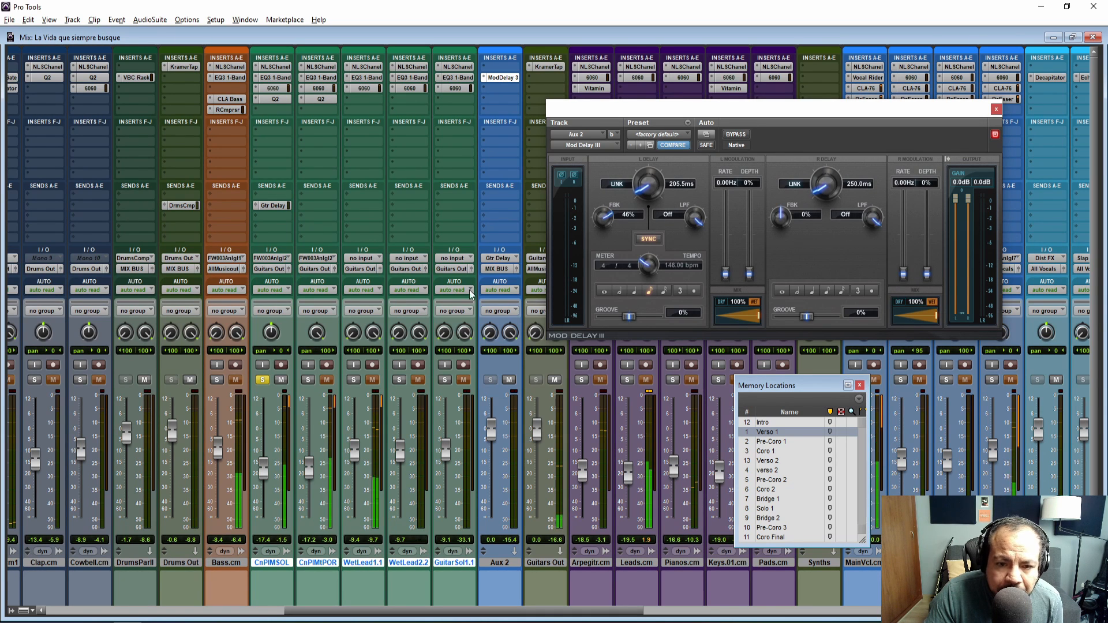
Raise the CnPIMSOL Gtr Delay send to about -11.8 dB and set the left delay's low-pass filter to about 9097 Hz.
click(273, 206)
mouse_move(718, 406)
mouse_down()
mouse_move(717, 381)
mouse_move(717, 392)
mouse_up()
drag(721, 210, 694, 255)
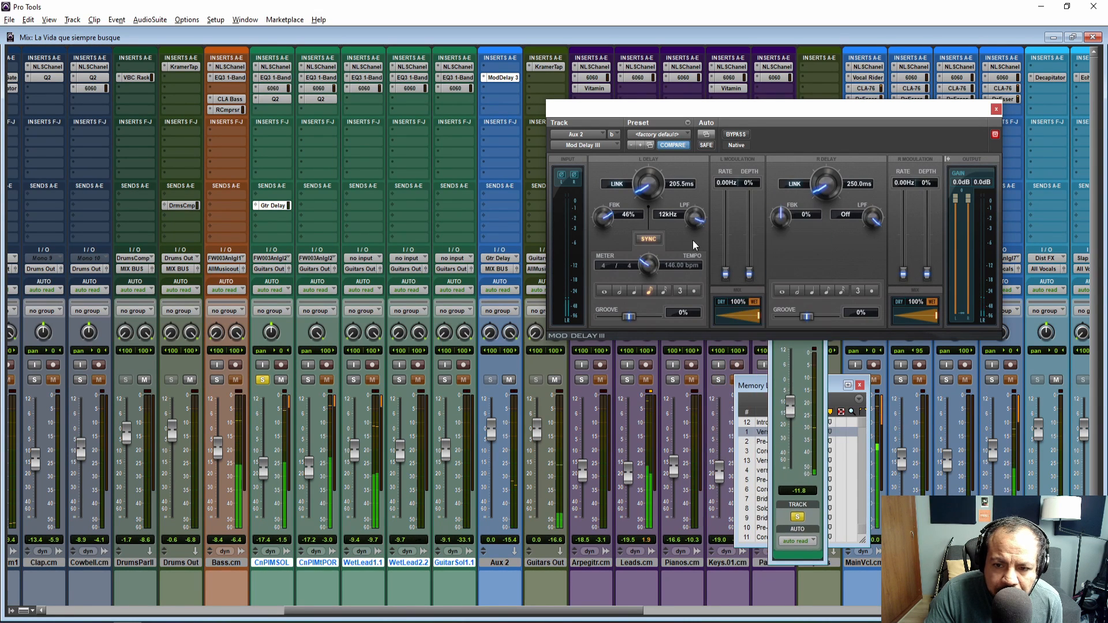
Set the CnPIMSOL Gtr Delay send to -10.5 dB, reduce the left delay feedback to 42%, and close the Mod Delay III.
click(803, 353)
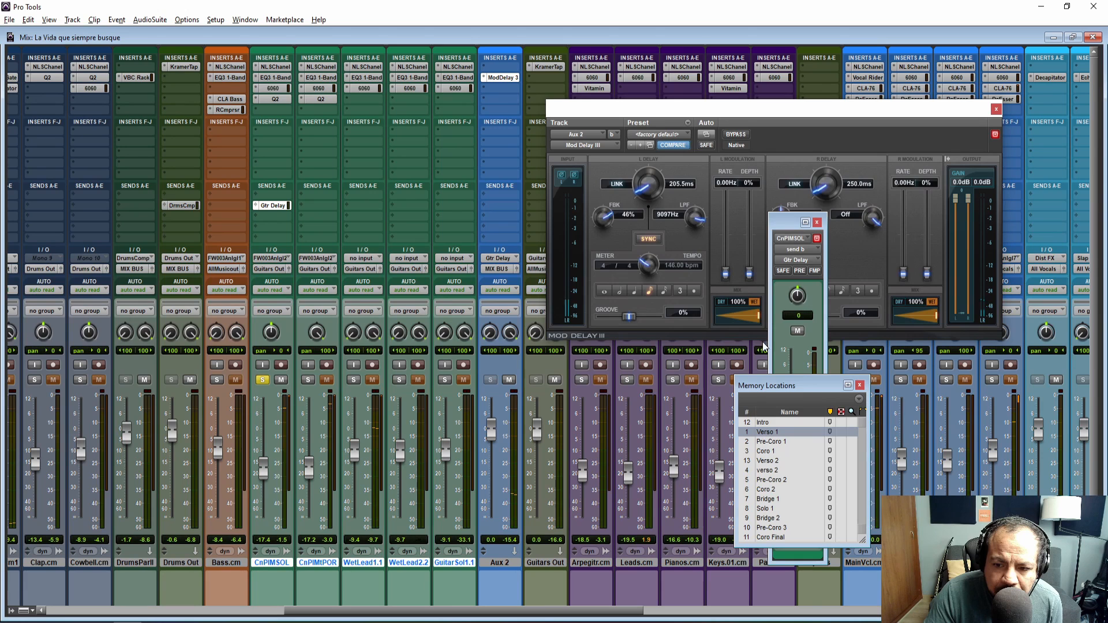
click(786, 361)
drag(794, 412, 793, 407)
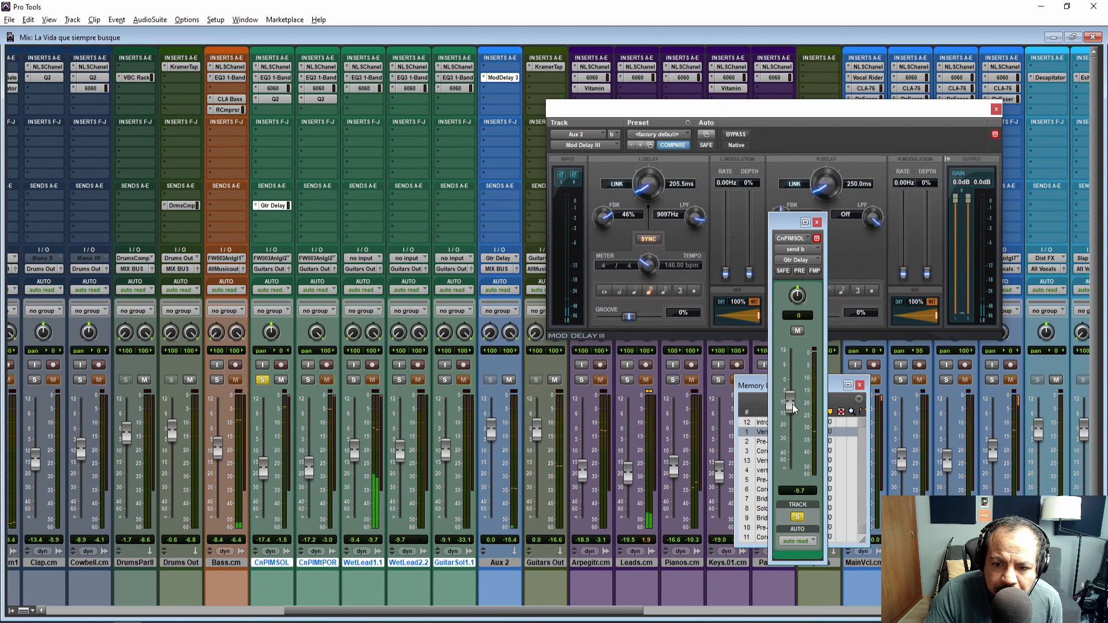
drag(792, 404, 791, 406)
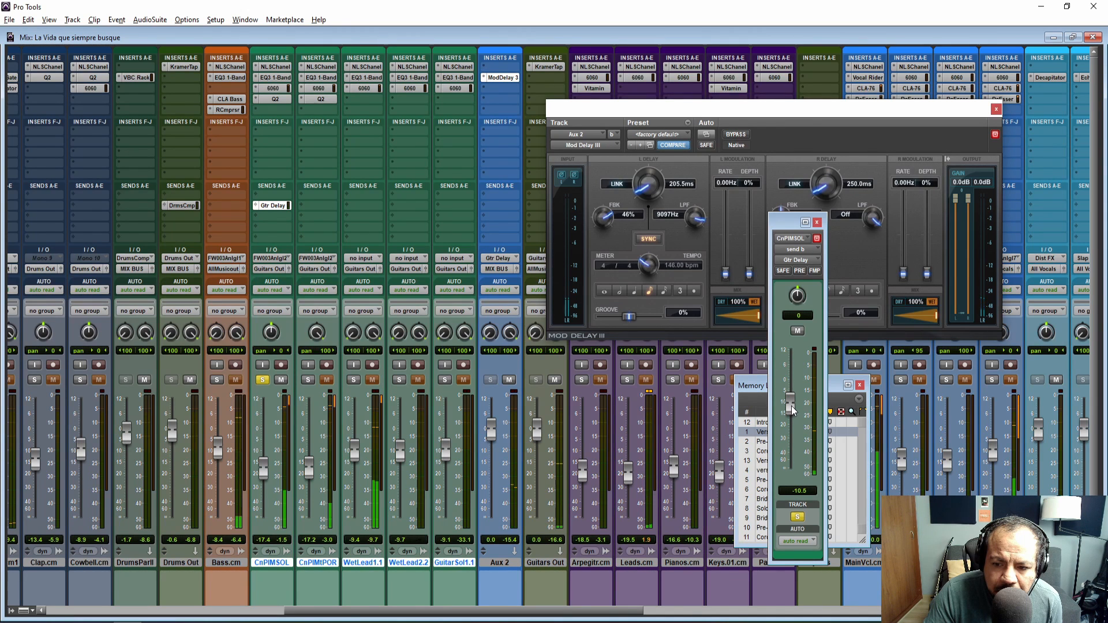
drag(603, 218, 607, 233)
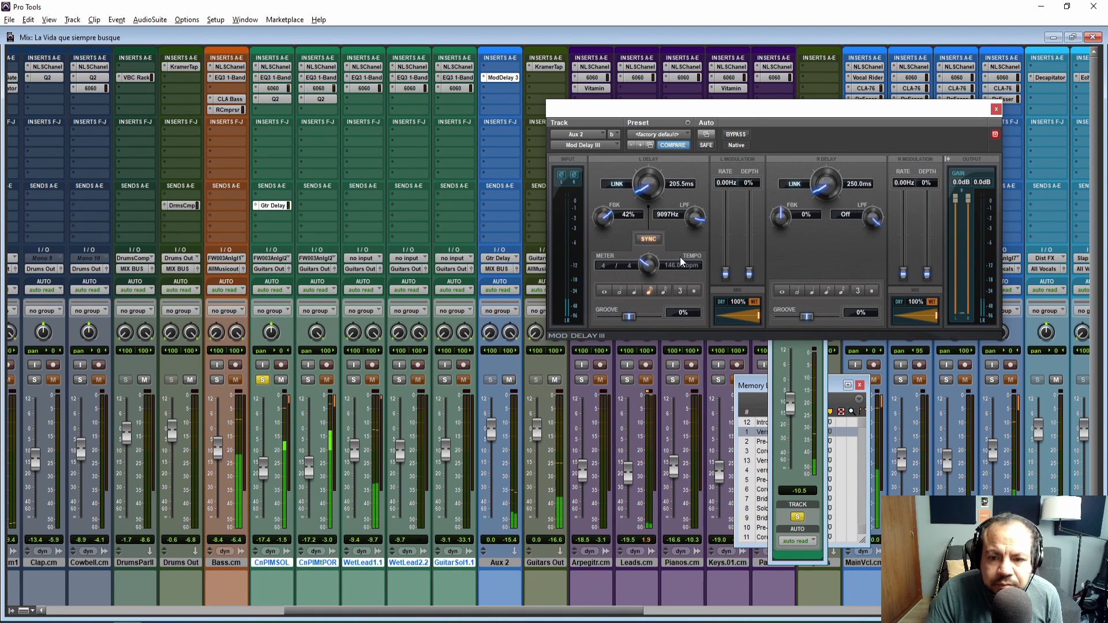
click(995, 110)
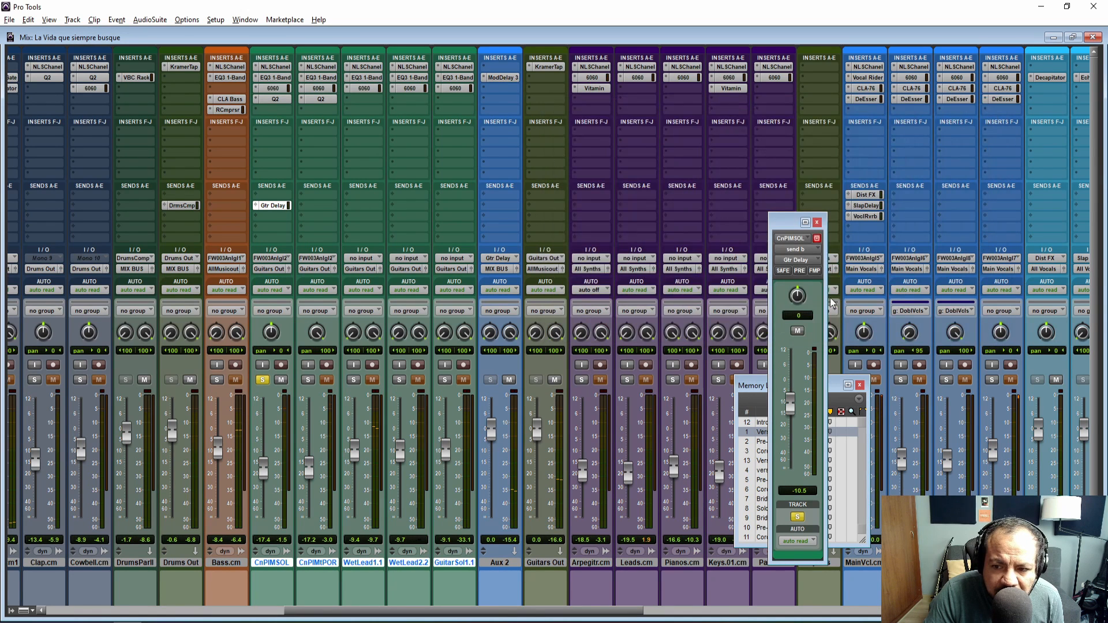
Copy the Gtr Delay send from CnPIMSOL to CnPIMTPOR, audition both tracks soloed, and clear the solos.
click(836, 388)
drag(272, 206, 312, 207)
click(307, 380)
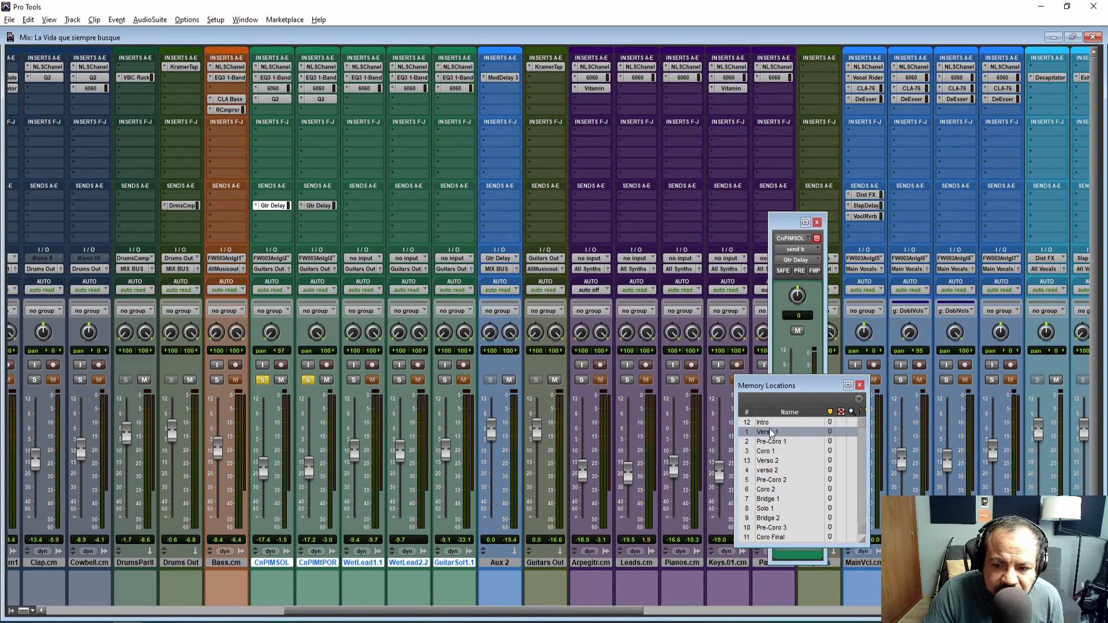
drag(789, 222, 942, 160)
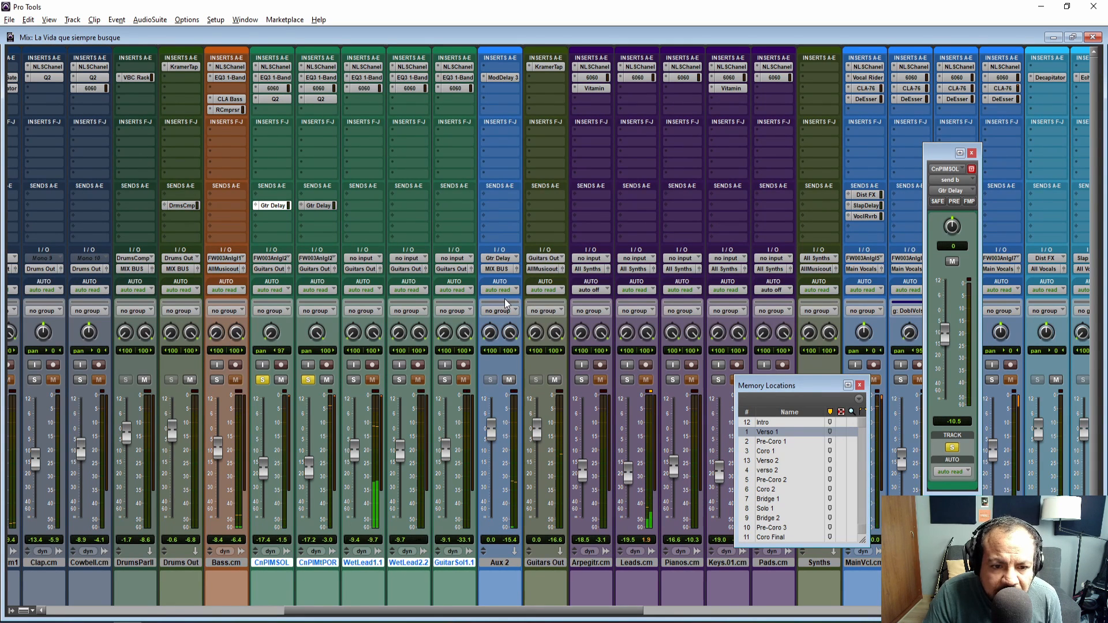
alt+click(309, 380)
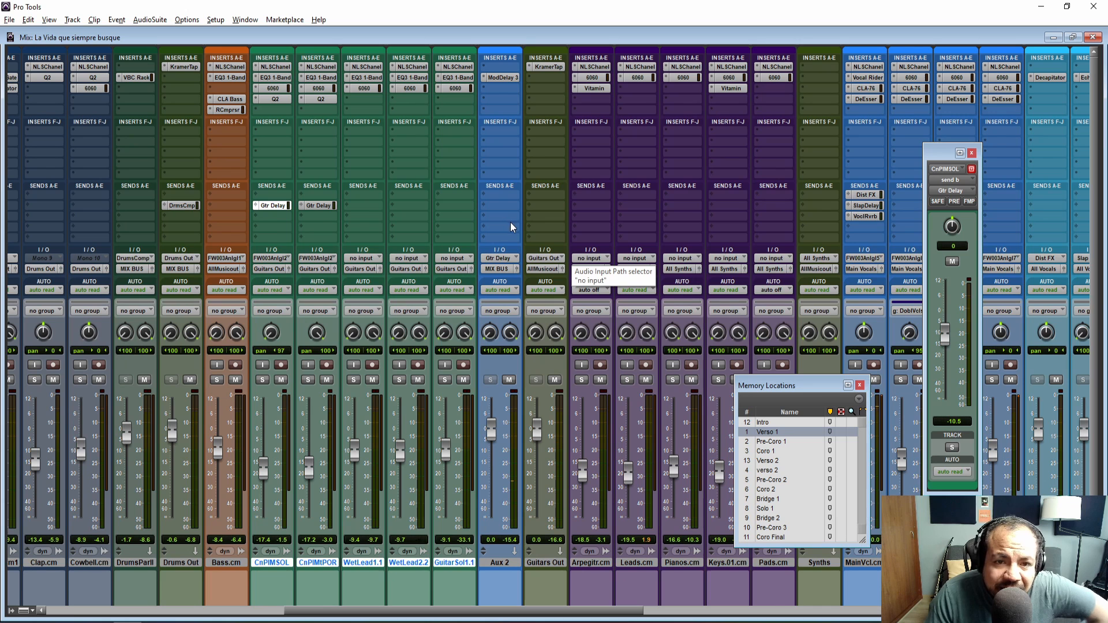
Copy the Kramer Tape to the first insert of Synths and solo the five synth tracks from Arpegitr.cm to Pads.cm.
scroll(501, 408, right, 6)
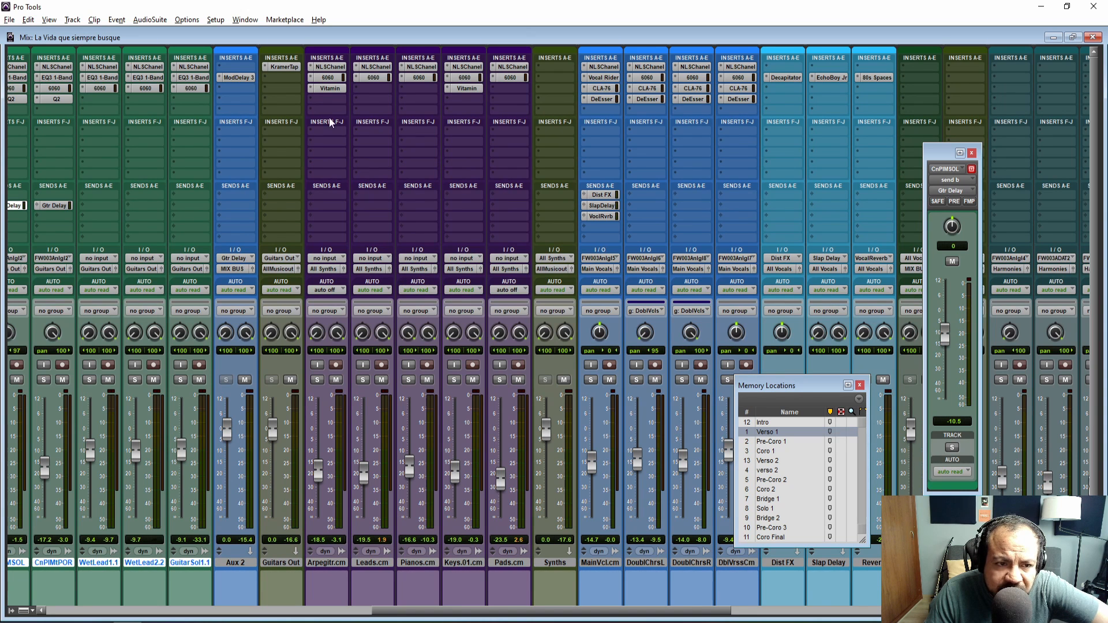
drag(556, 69, 556, 70)
click(322, 565)
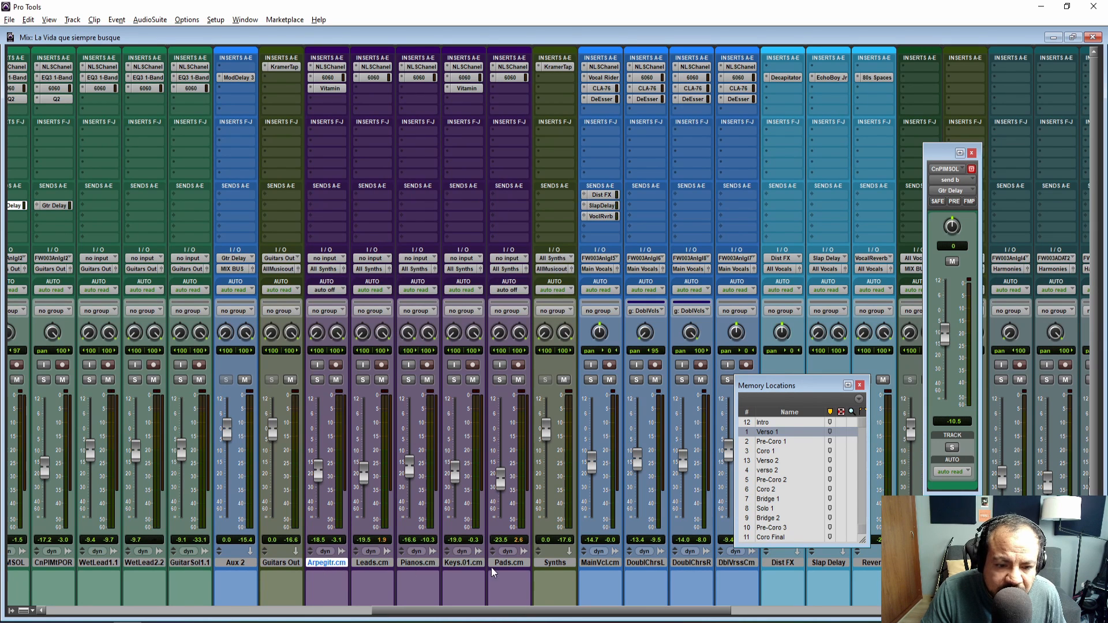
shift+click(497, 565)
key(shift+s)
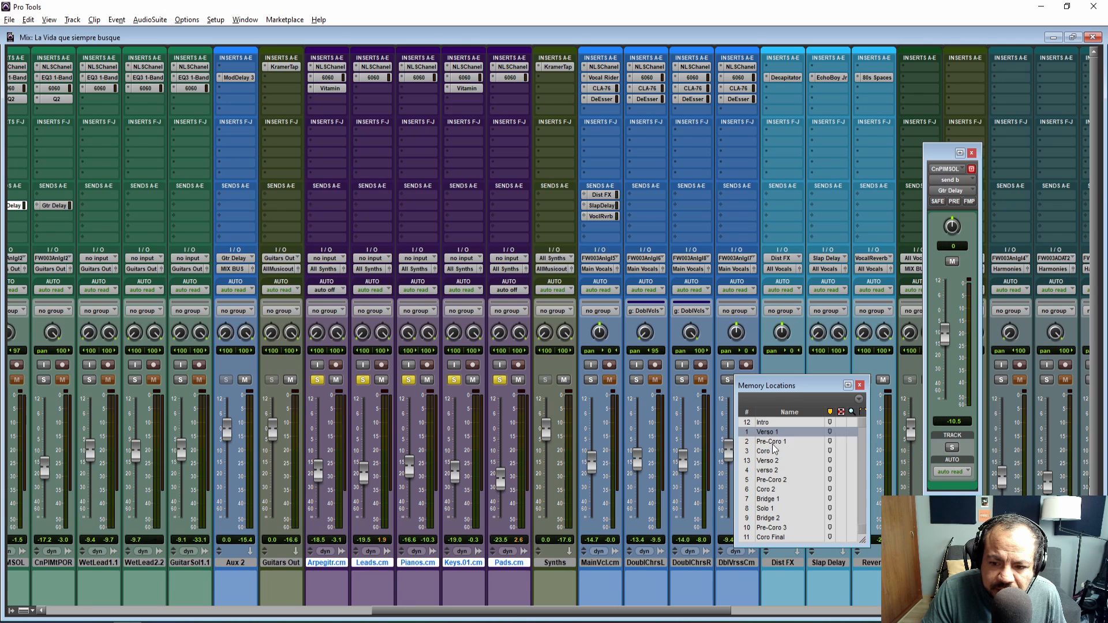
Raise the record level of the Kramer Tape on Synths during playback, close the plug-in, and clear the synth solos.
click(558, 67)
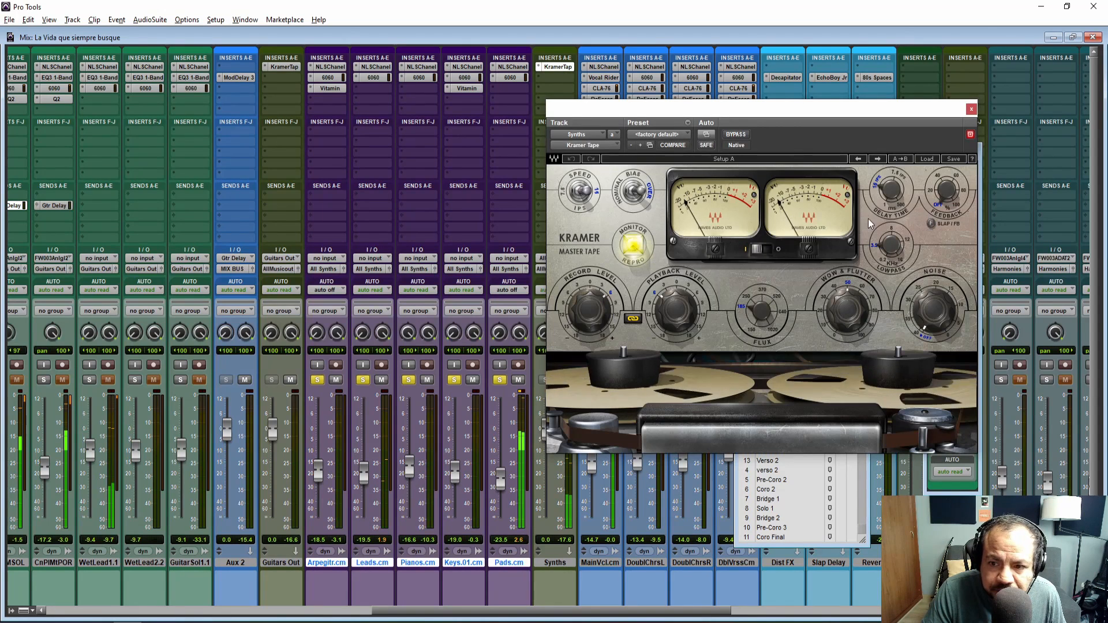
drag(584, 317, 584, 306)
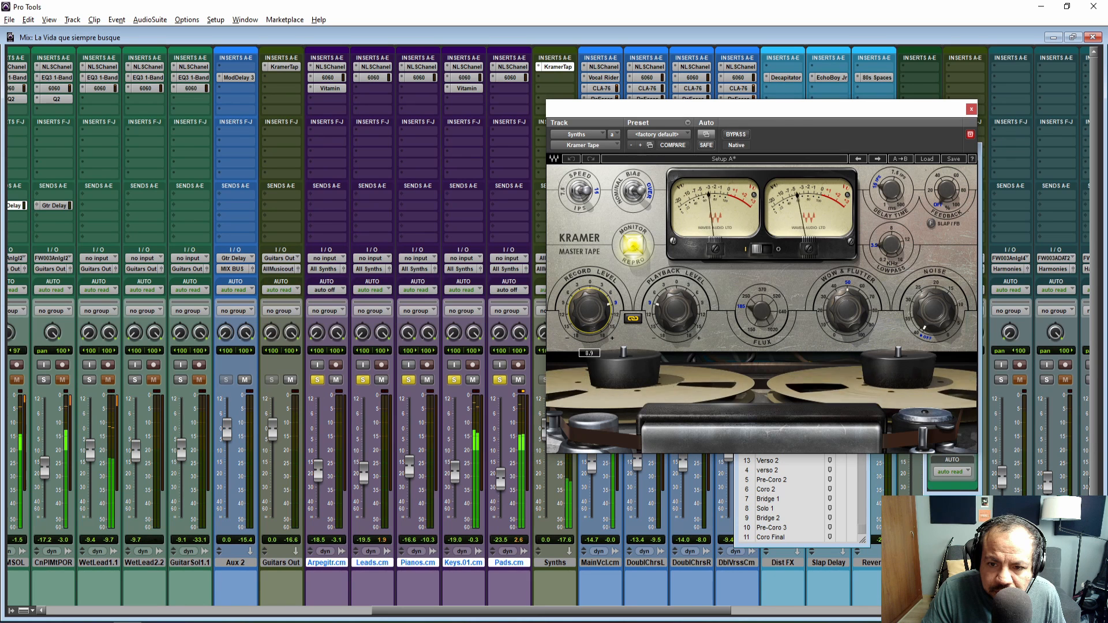
click(971, 109)
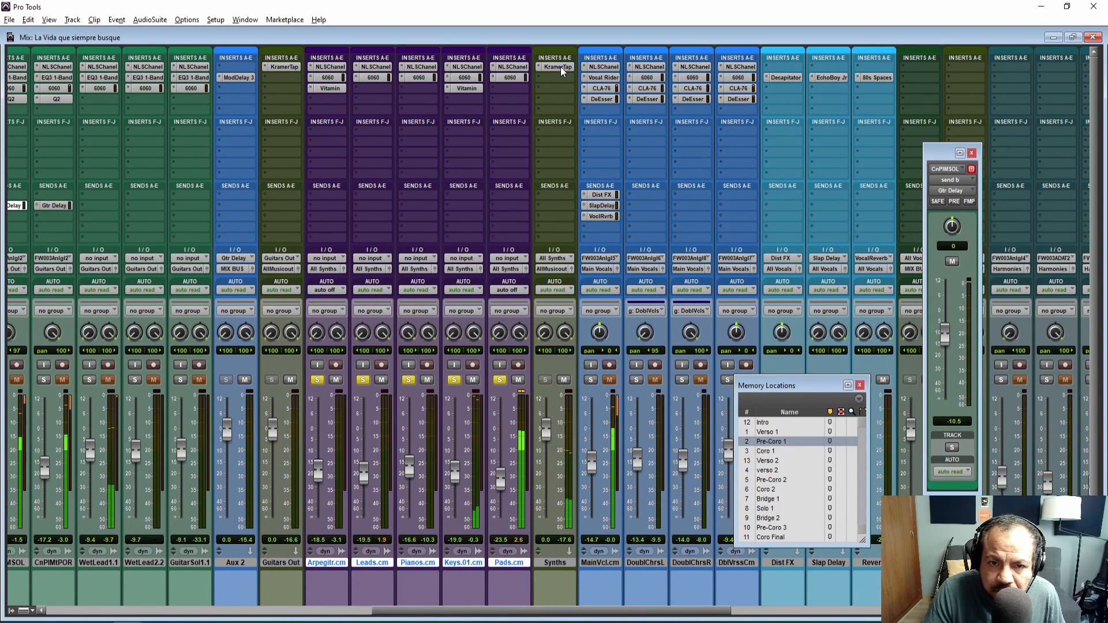
click(317, 383)
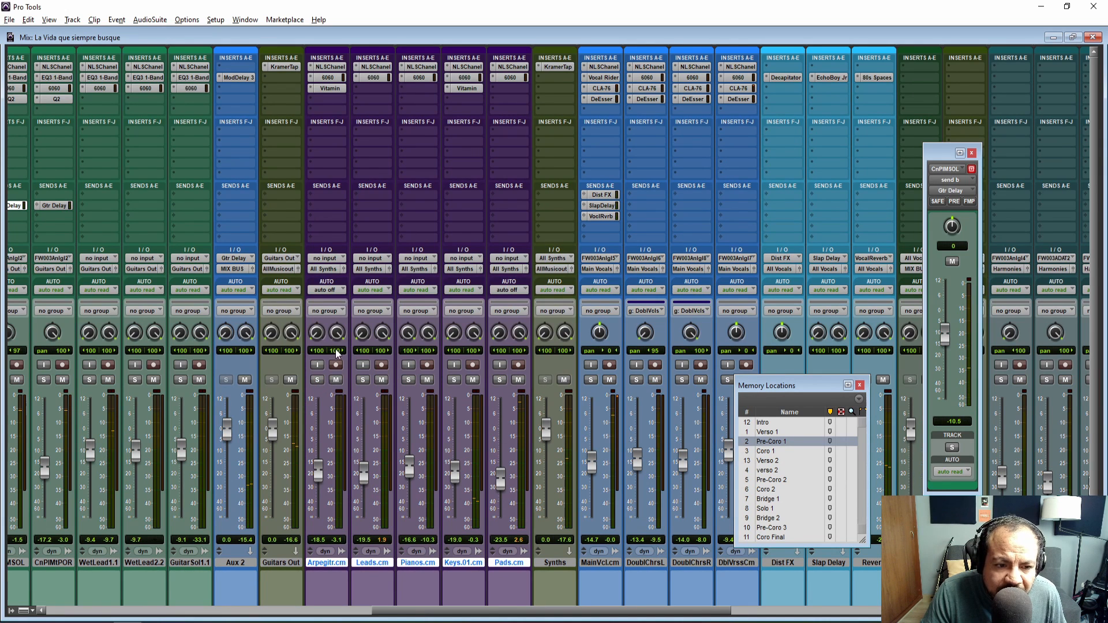
Solo Arpegitr.cm and copy the Gtr Delay send from CnPIMTPOR to its second send slot.
click(322, 382)
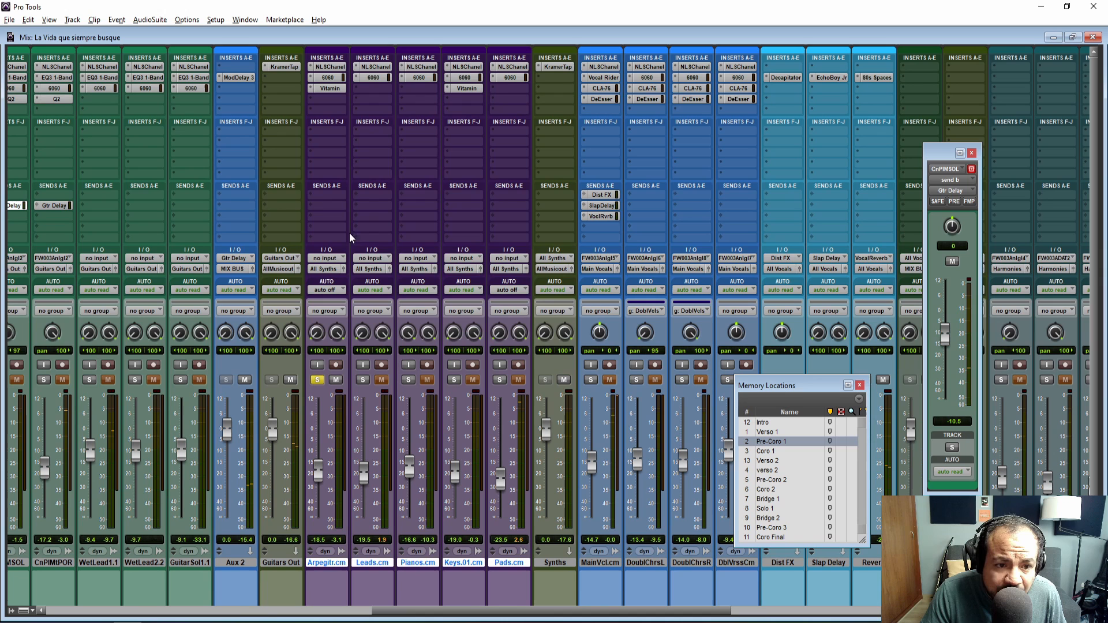
click(321, 209)
click(329, 191)
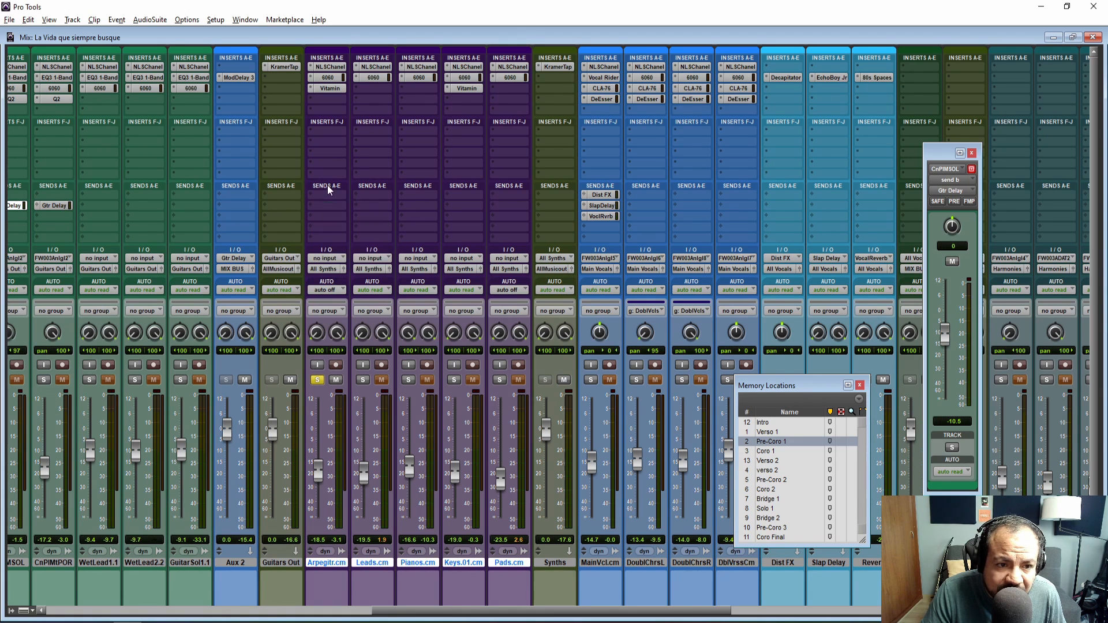
drag(67, 208, 327, 207)
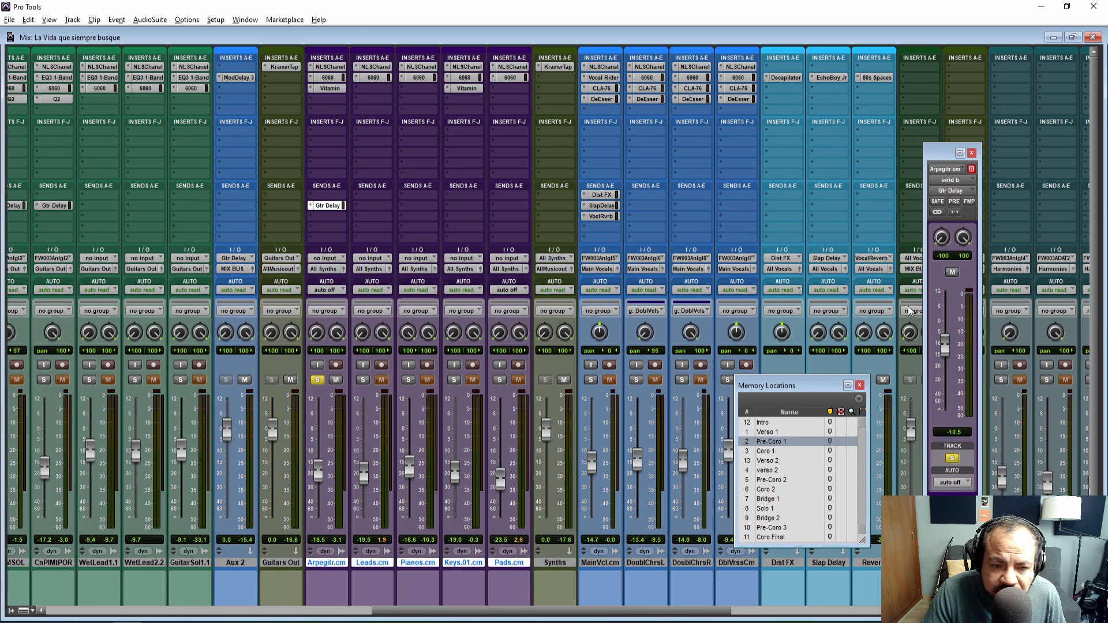
Play from the Intro marker, set the Arpegitr.cm Gtr Delay send to -7.3 dB, close its window, and clear the solo.
click(773, 423)
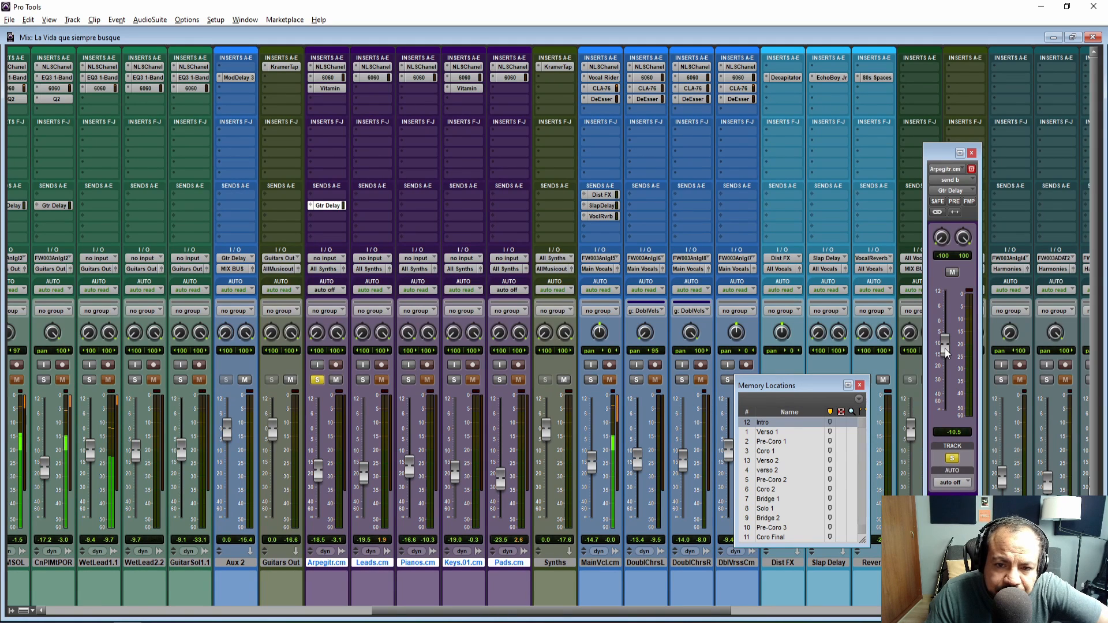
mouse_move(945, 354)
mouse_down()
mouse_move(946, 316)
mouse_move(949, 414)
mouse_move(947, 345)
mouse_up()
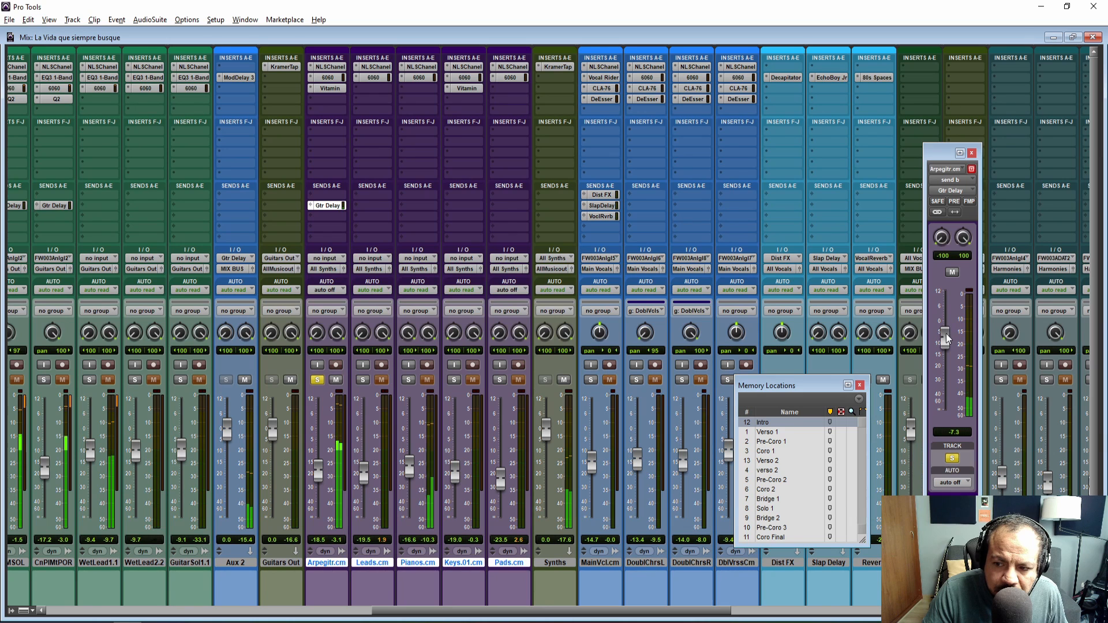
click(971, 154)
click(318, 380)
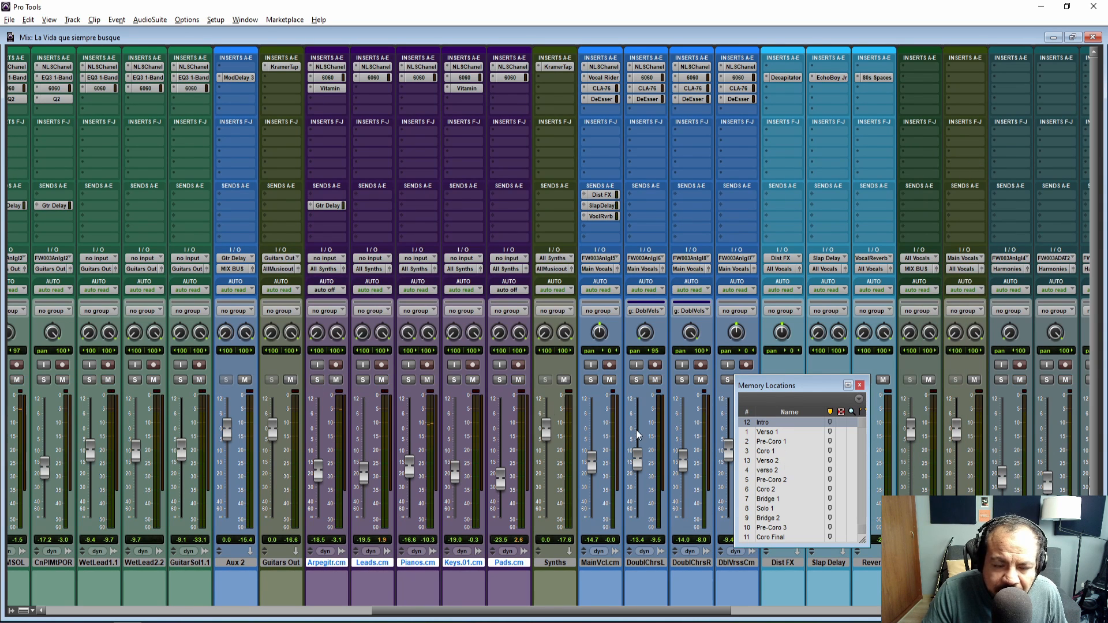
Copy the Gtr Delay send from Arpegitr.cm to the soloed Pianos.cm, set its level to -5.2 dB, and clear the solo.
click(409, 381)
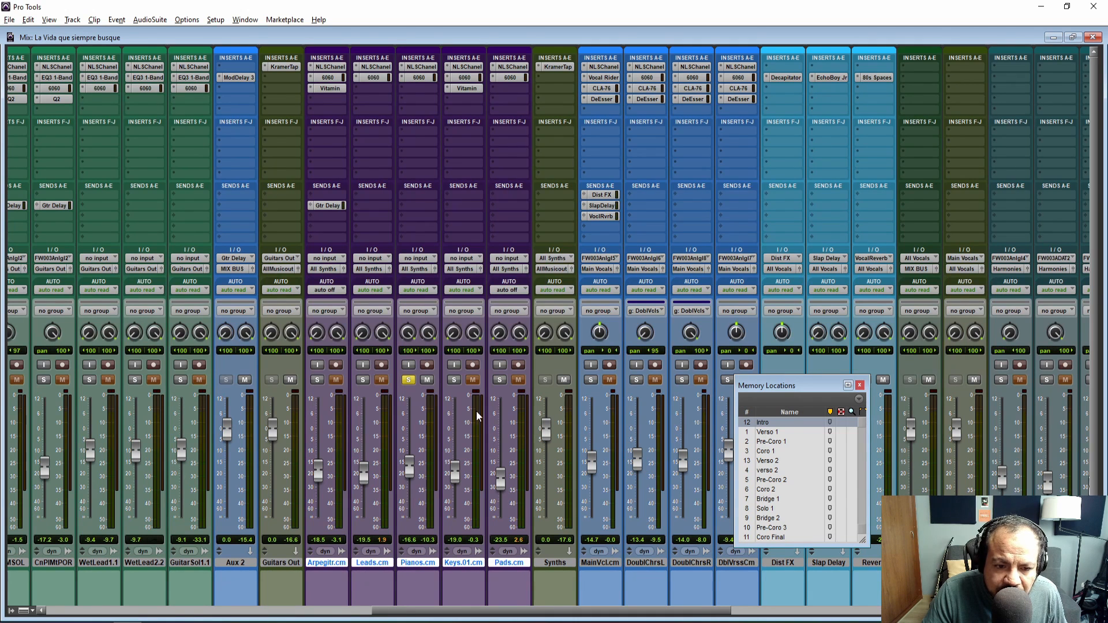
drag(329, 207, 418, 207)
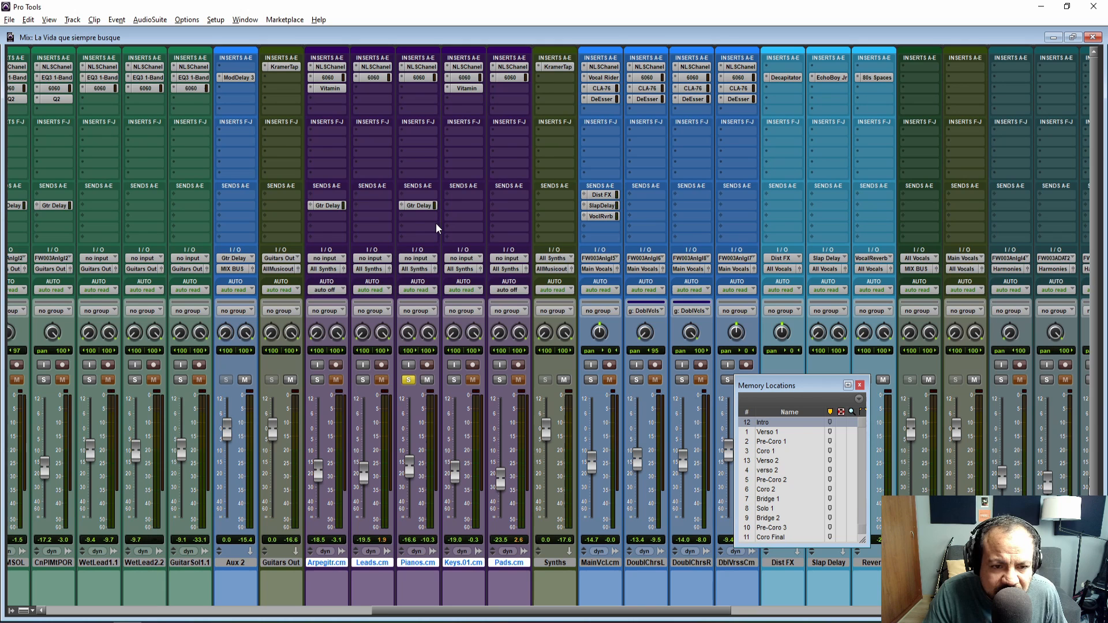
click(419, 206)
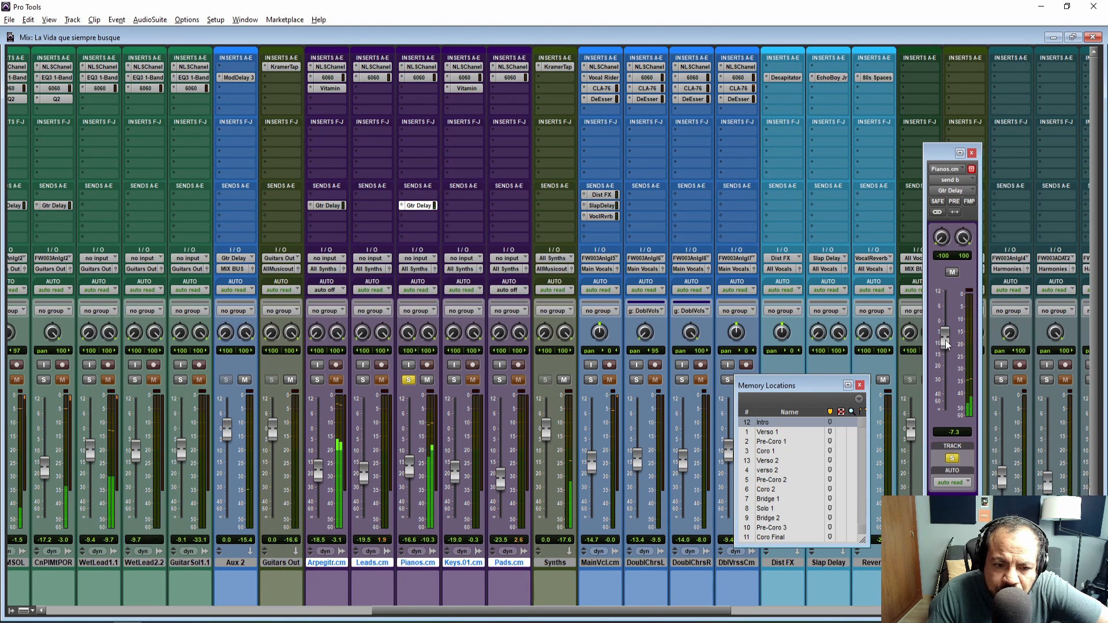
mouse_move(947, 343)
mouse_down()
mouse_move(945, 407)
mouse_move(943, 335)
mouse_up()
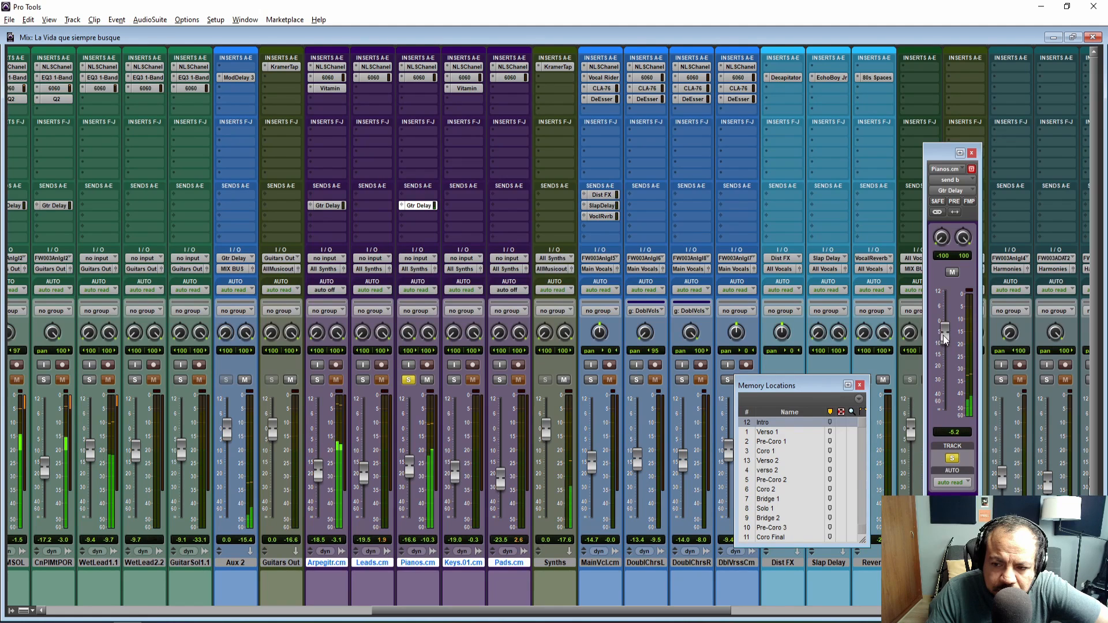
click(408, 380)
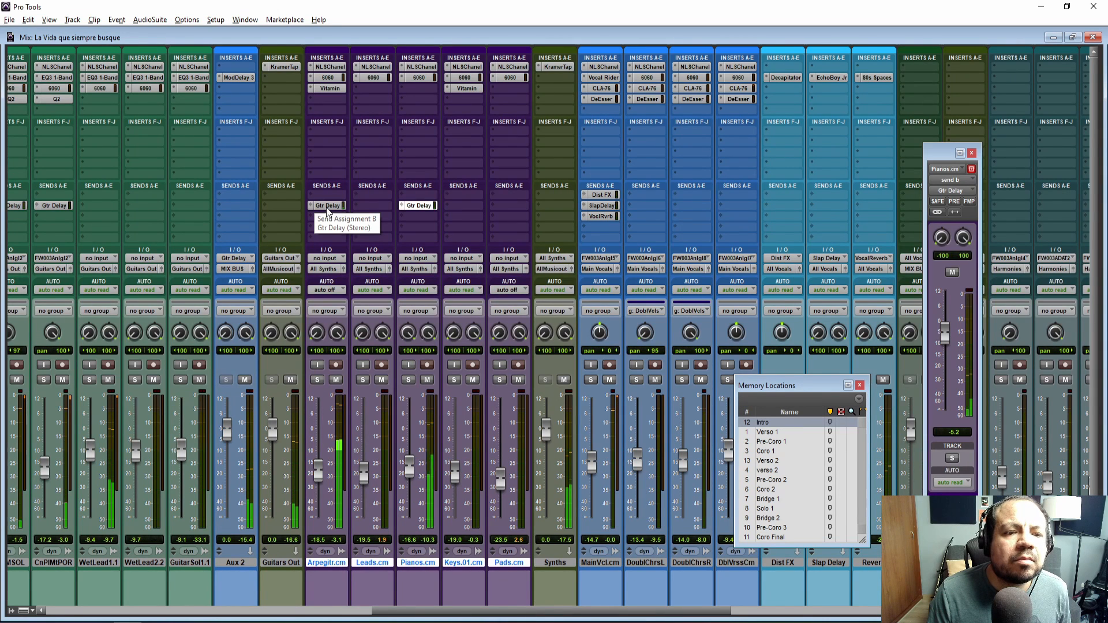
Compare the playback with the Gtr Delay sends on Arpegitr.cm and Pianos.cm muted and active.
drag(328, 206, 348, 212)
ctrl+click(417, 206)
ctrl+click(324, 204)
ctrl+click(406, 205)
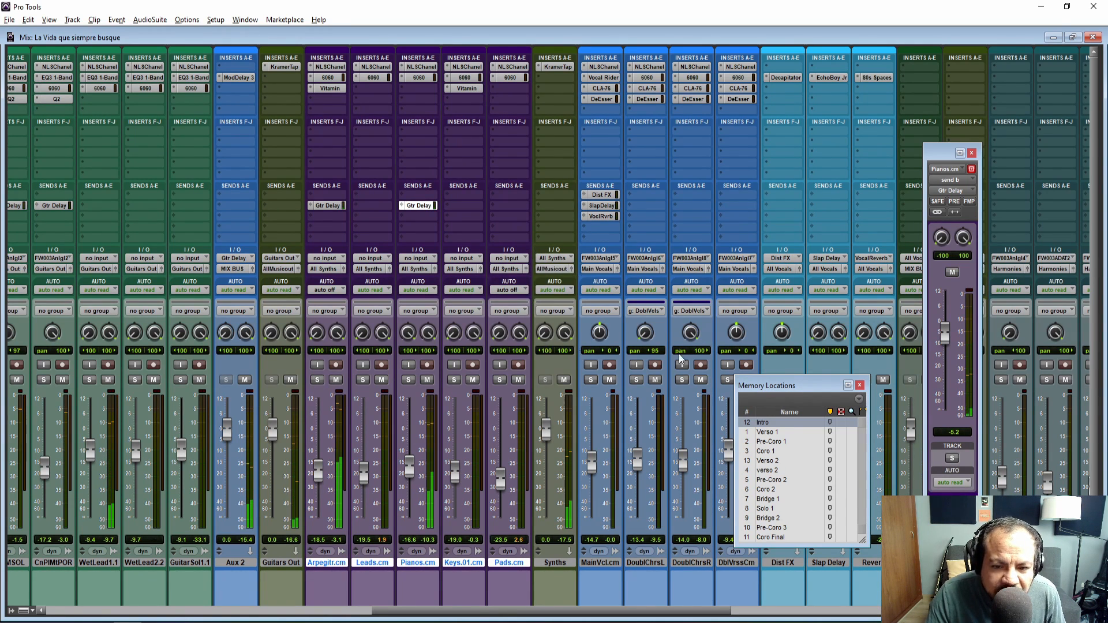
Close the Pianos.cm send window, solo the tracks MainVcl.cm through DblVrssCm, and cue playback at the Verso 1 marker.
click(972, 153)
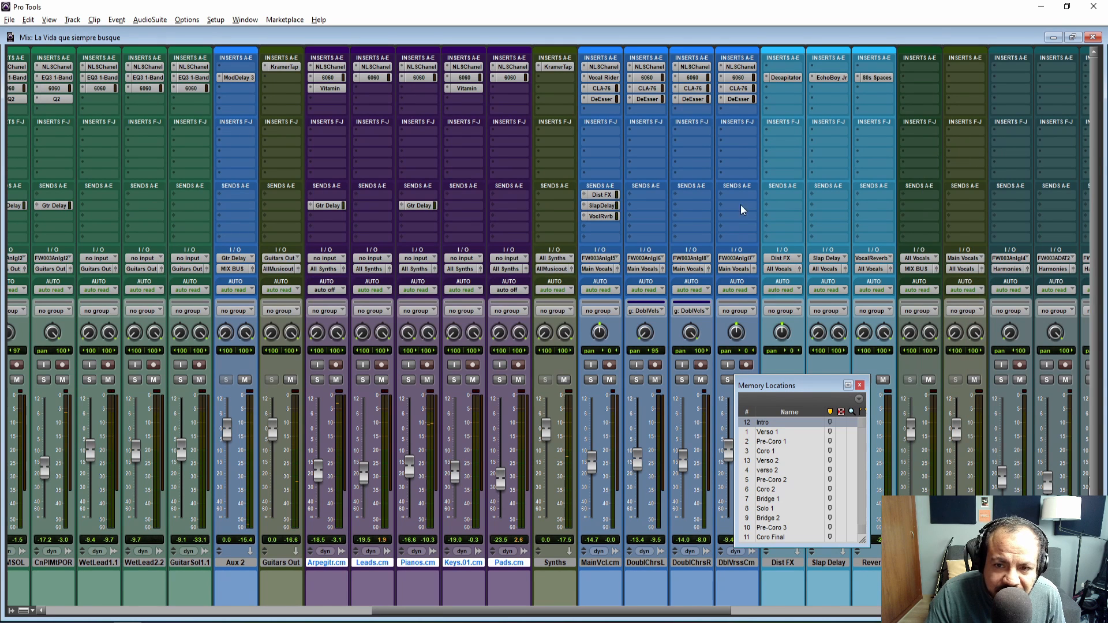
drag(436, 612, 564, 613)
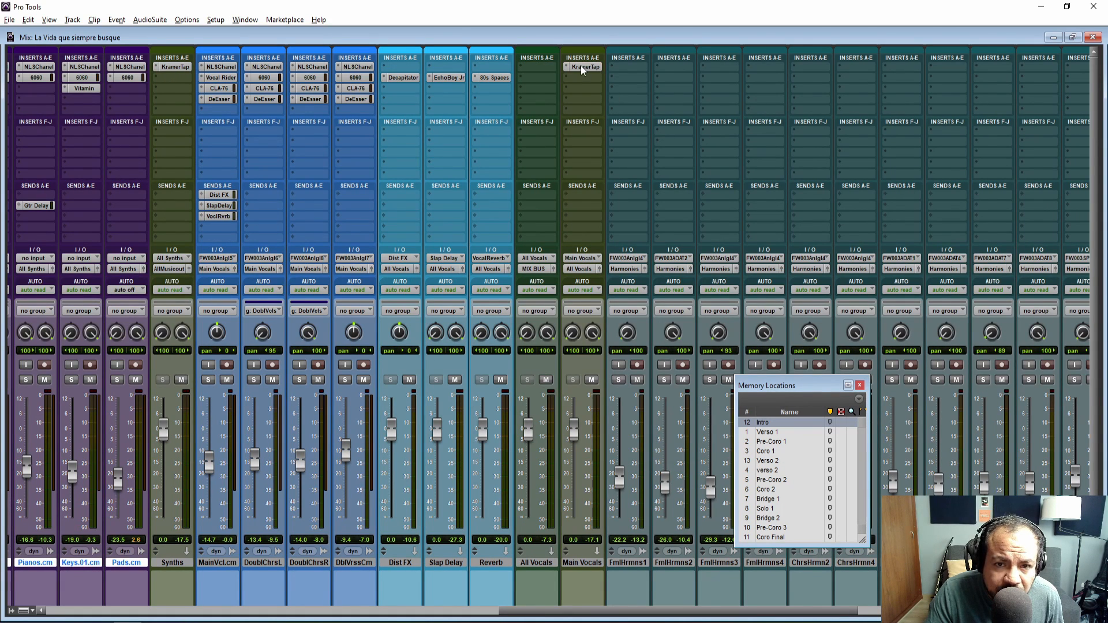
click(215, 564)
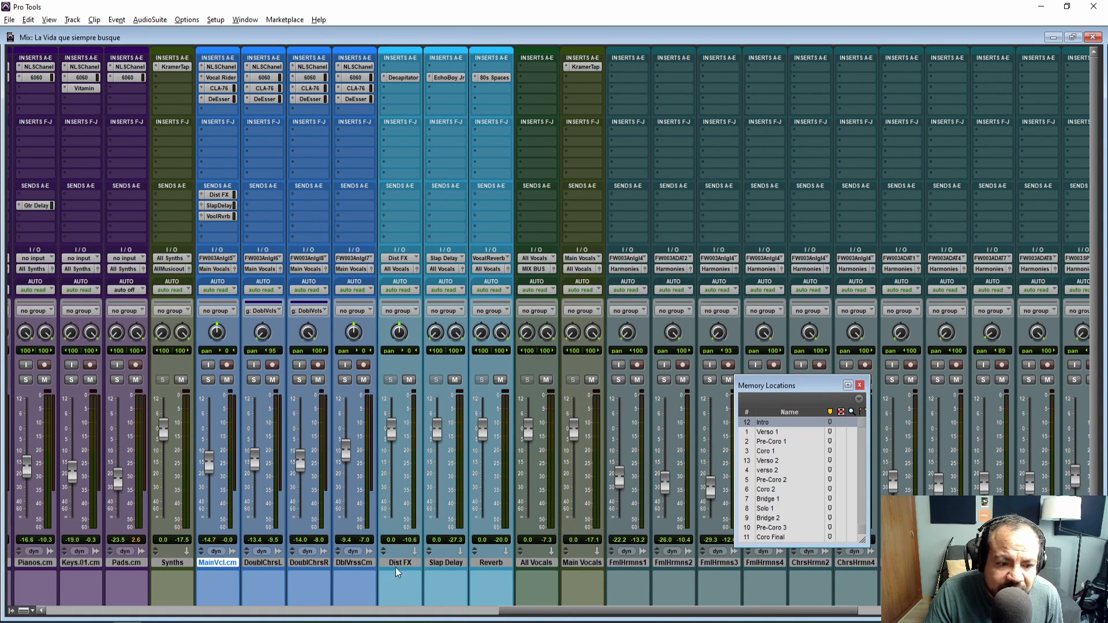
shift+click(357, 566)
click(208, 380)
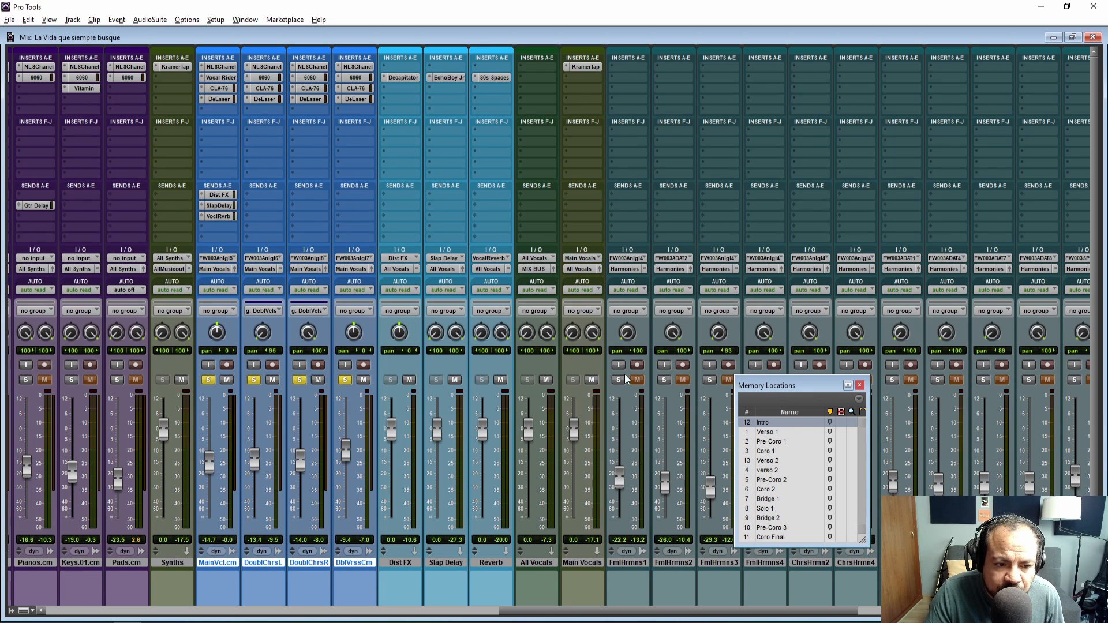
click(767, 432)
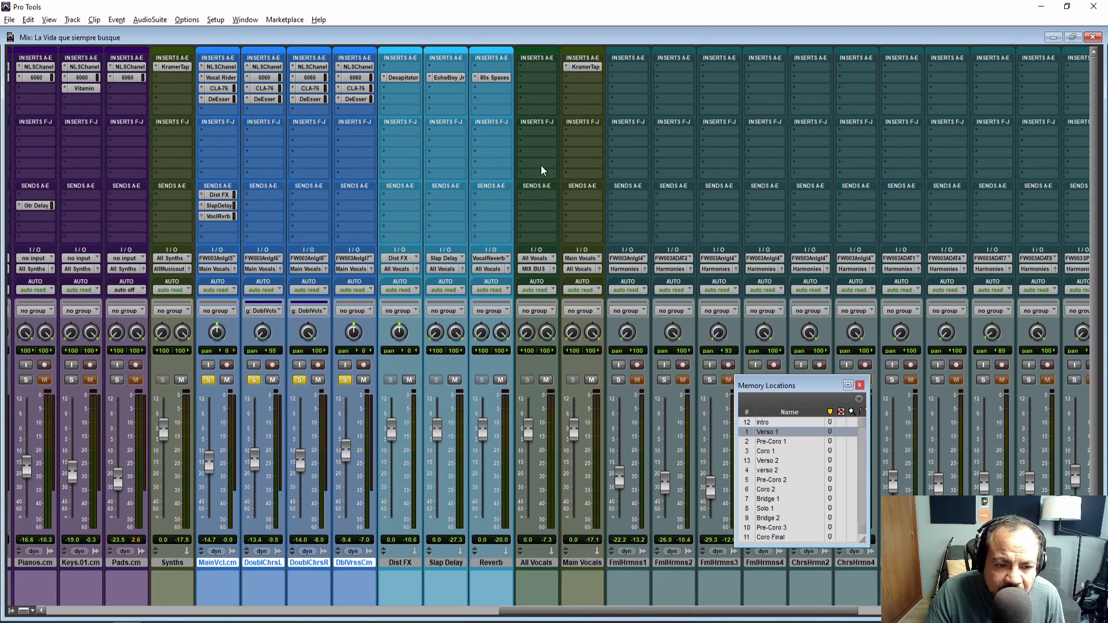
Check the Kramer Tape on the Main Vocals bus during playback, close it, and clear the vocal solos.
click(584, 67)
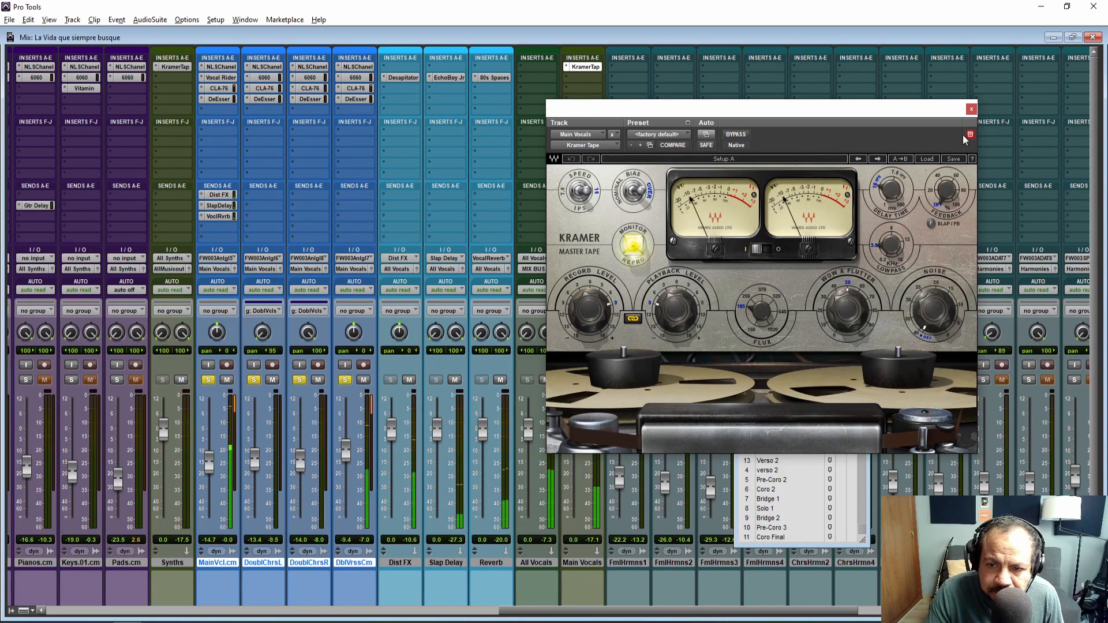
click(971, 109)
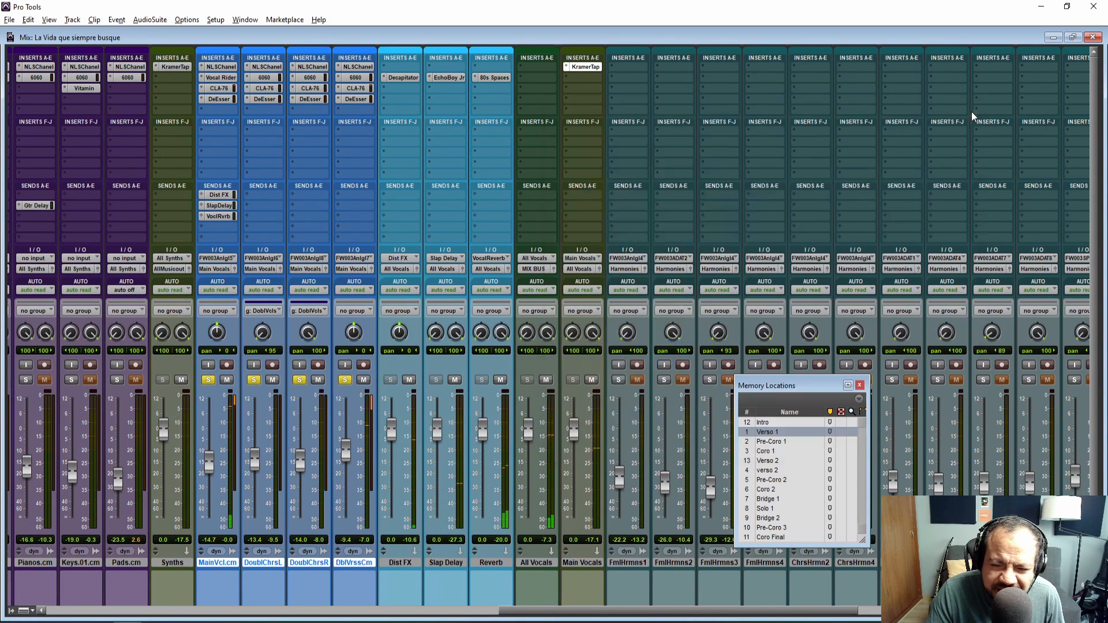
alt+click(344, 380)
Select the harmony tracks and add a stereo Vocal Reverb send in the second send slot of the harmonies bus.
drag(530, 615, 695, 611)
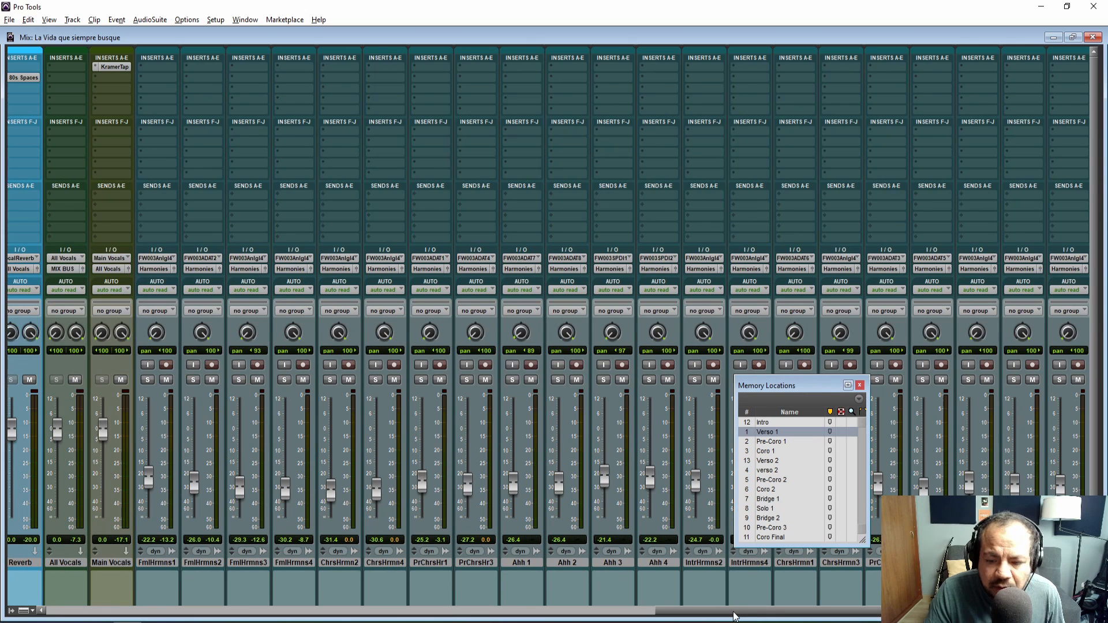
drag(714, 619, 780, 616)
key(ctrl+a)
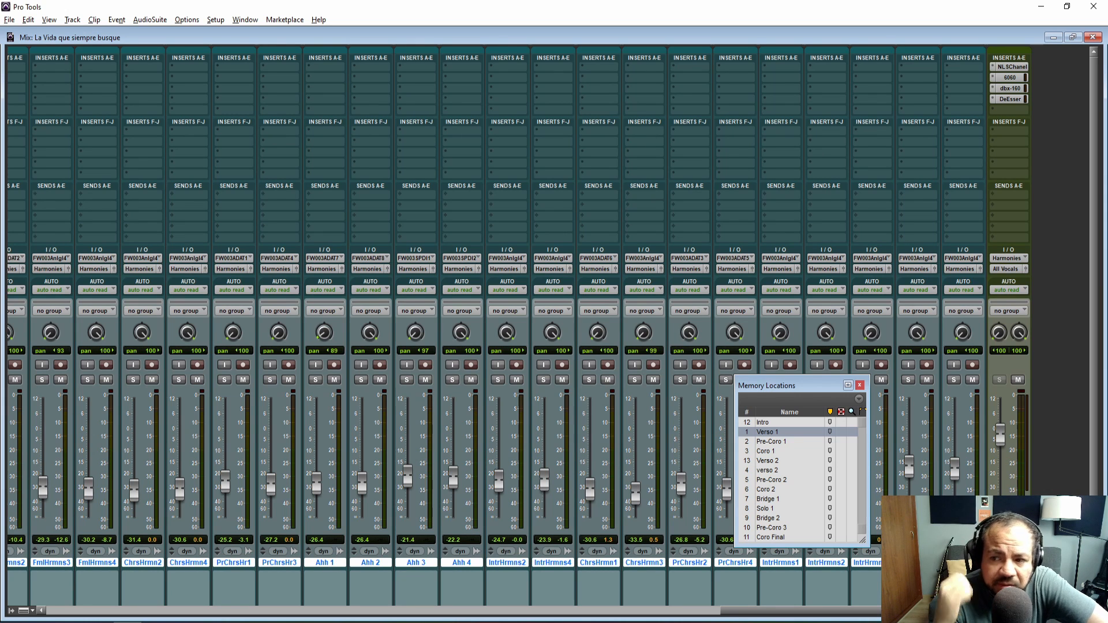
click(1010, 208)
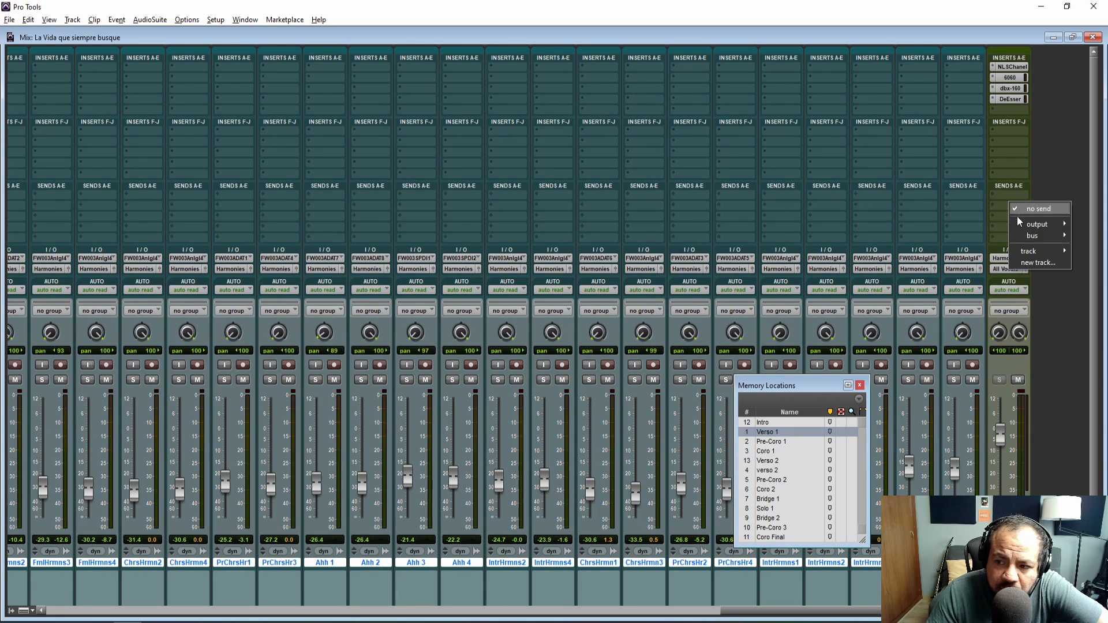
mouse_move(1033, 236)
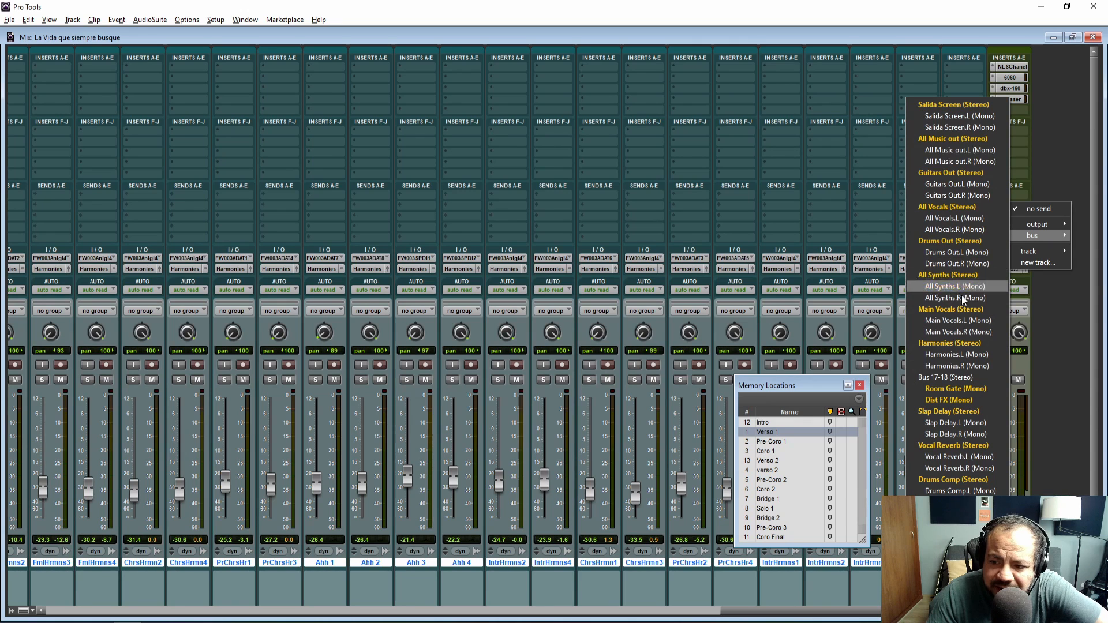
click(947, 445)
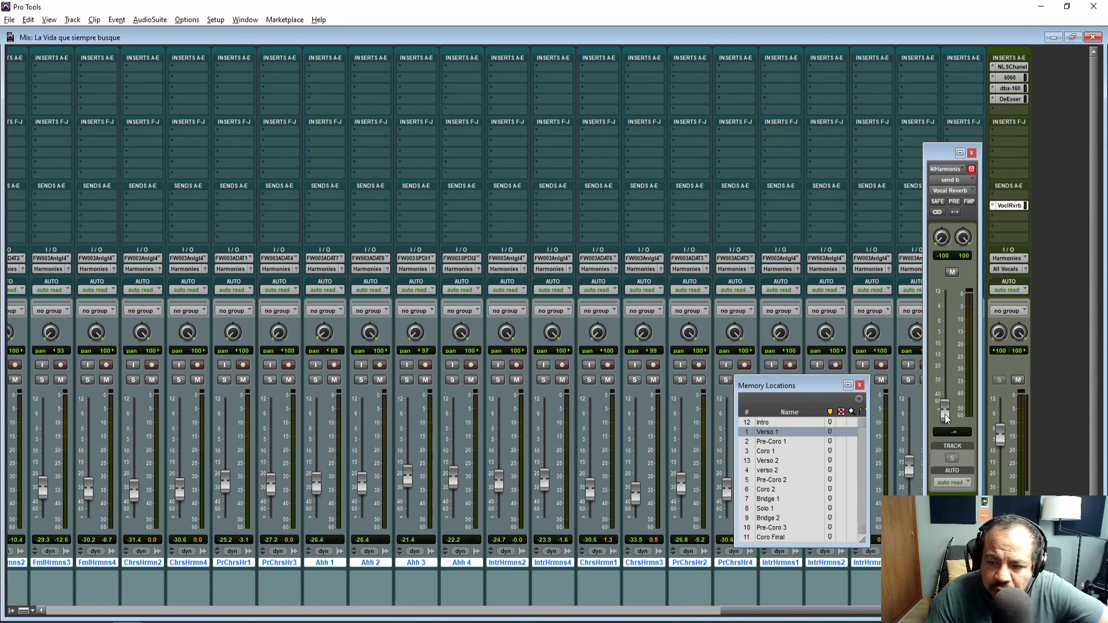
Play from Pre-Coro 2 with the harmonies soloed, set their bus's Vocal Reverb send to -5.2 dB, and clear the solos.
click(769, 452)
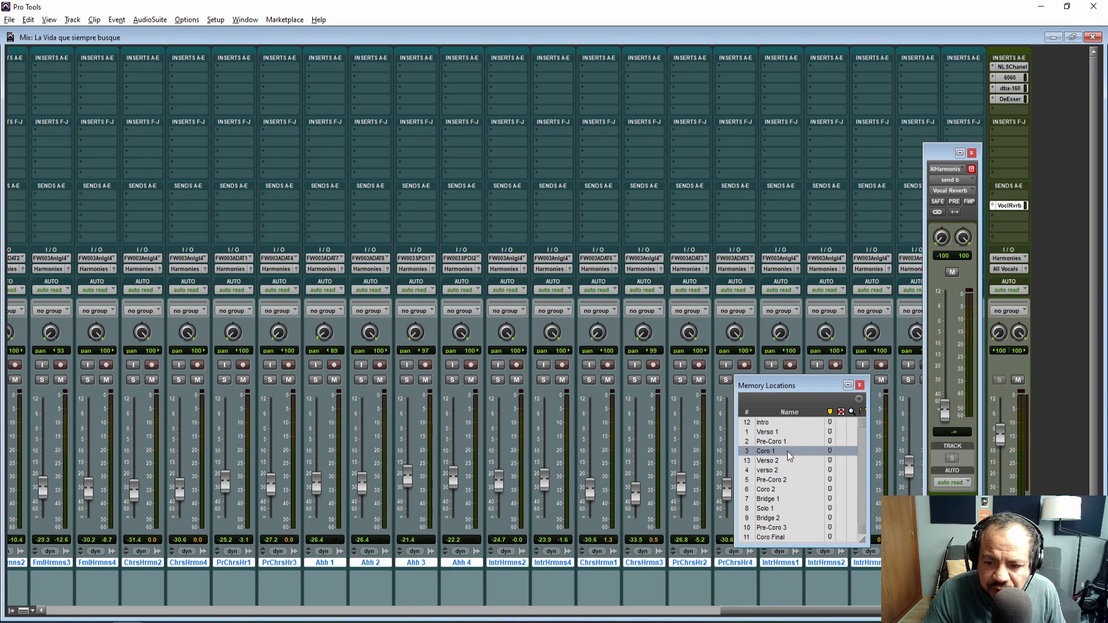
click(775, 481)
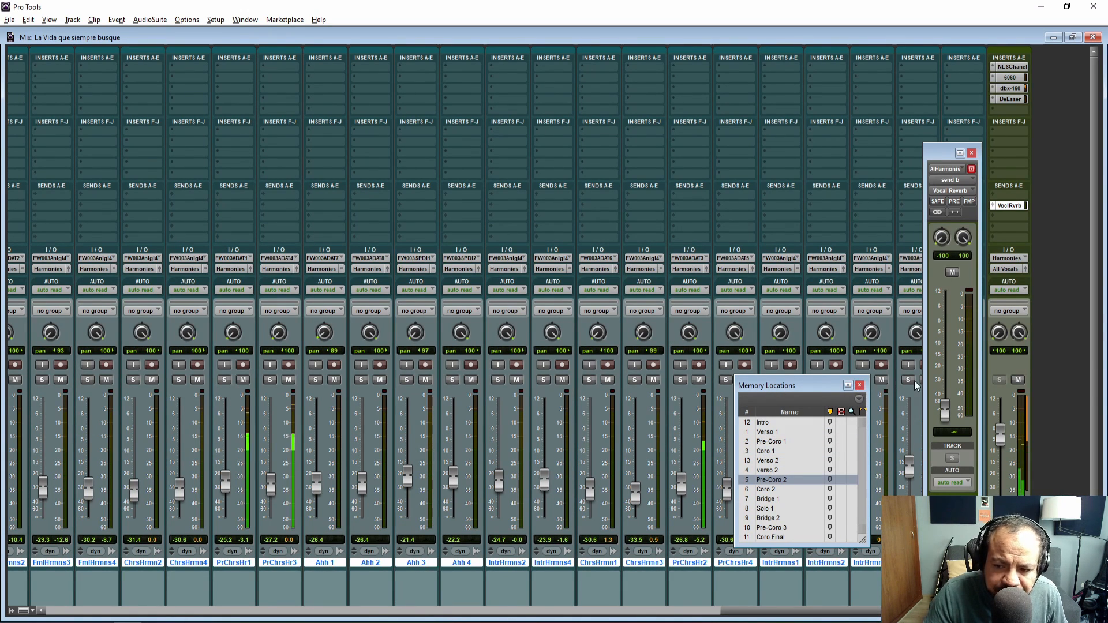
alt+click(635, 379)
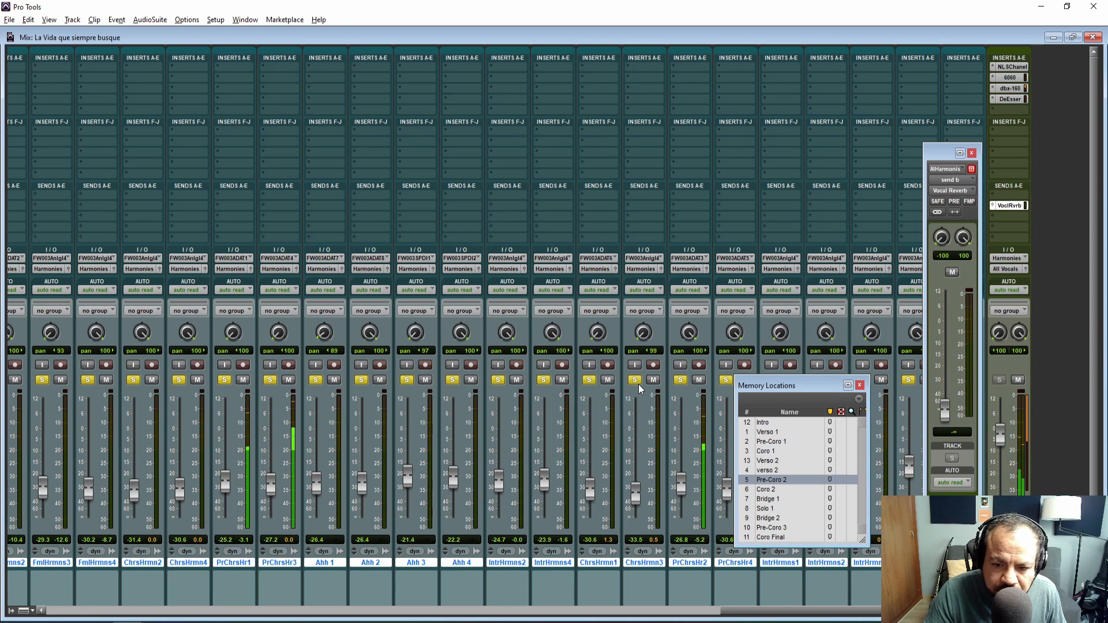
drag(949, 414, 946, 374)
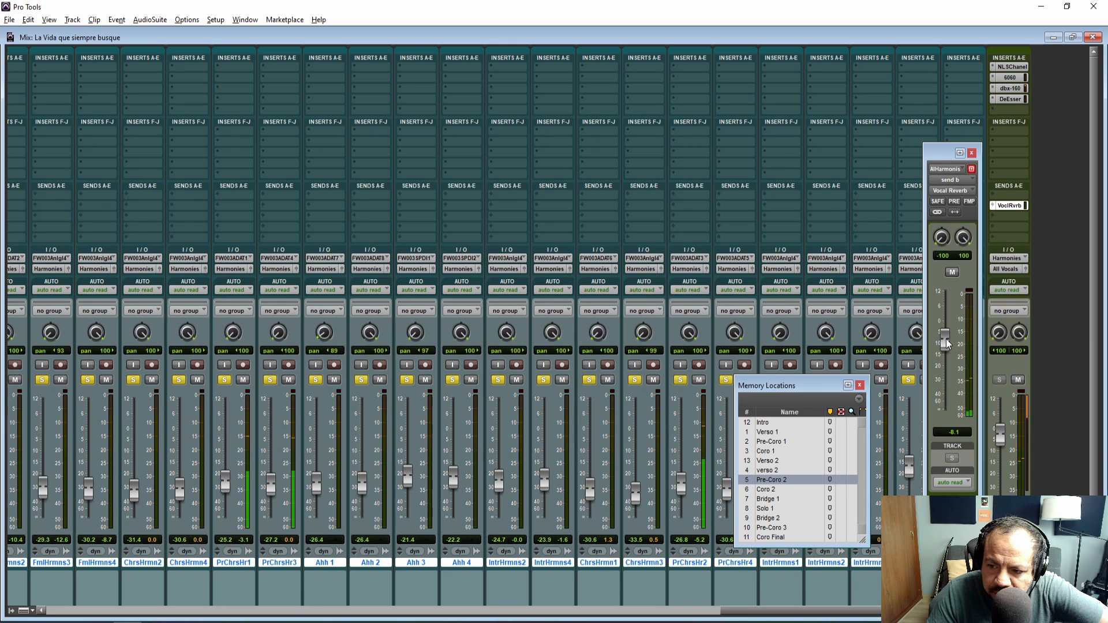
drag(946, 344, 946, 339)
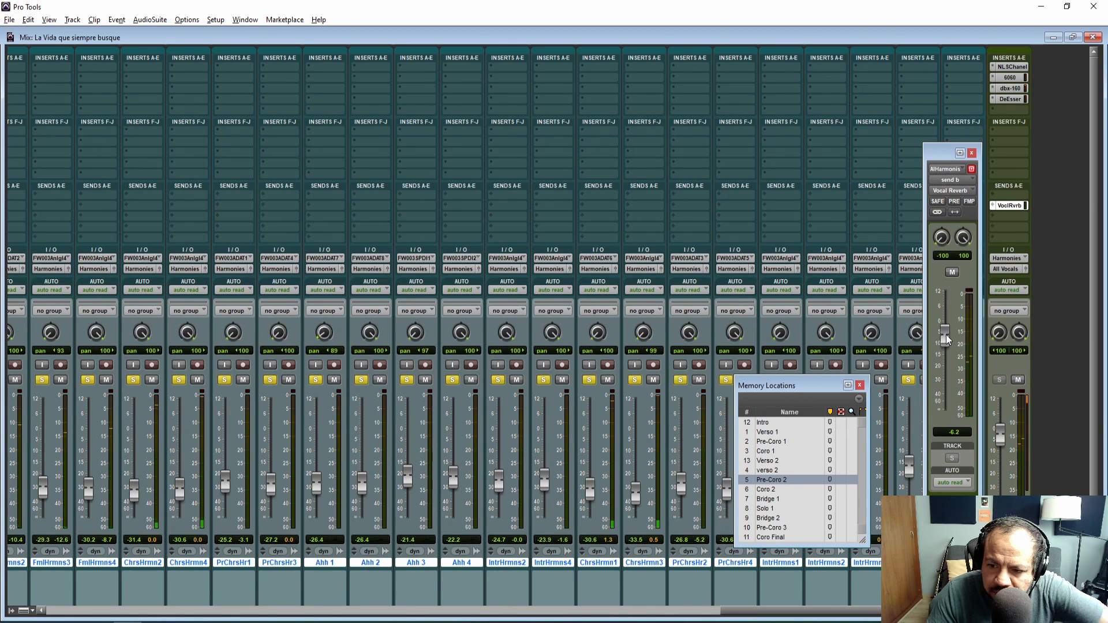
drag(947, 339, 947, 337)
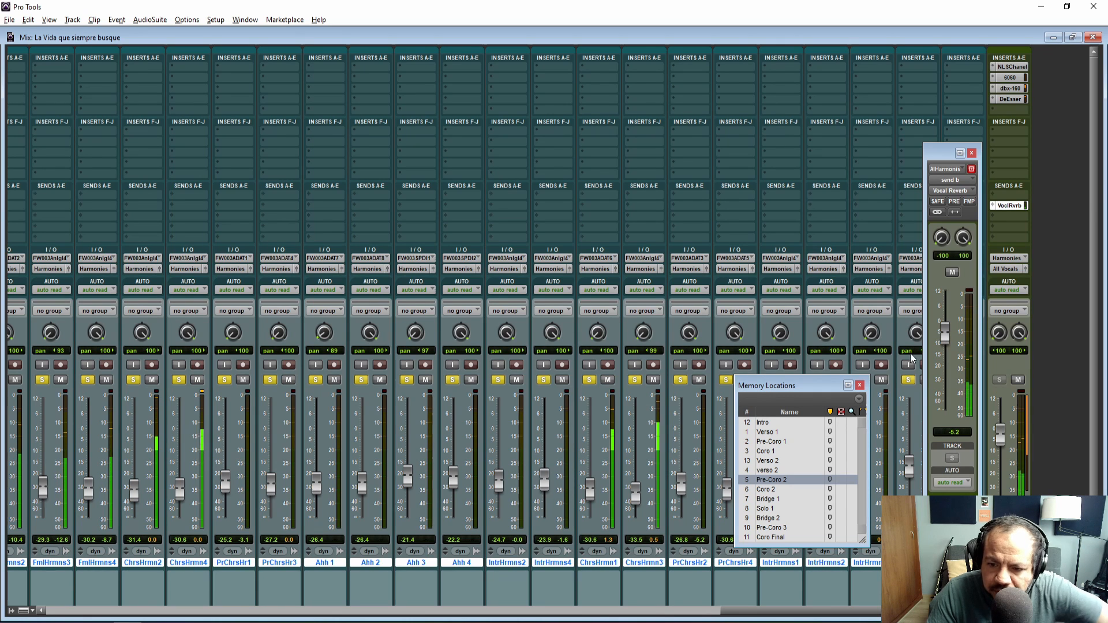
alt+click(680, 379)
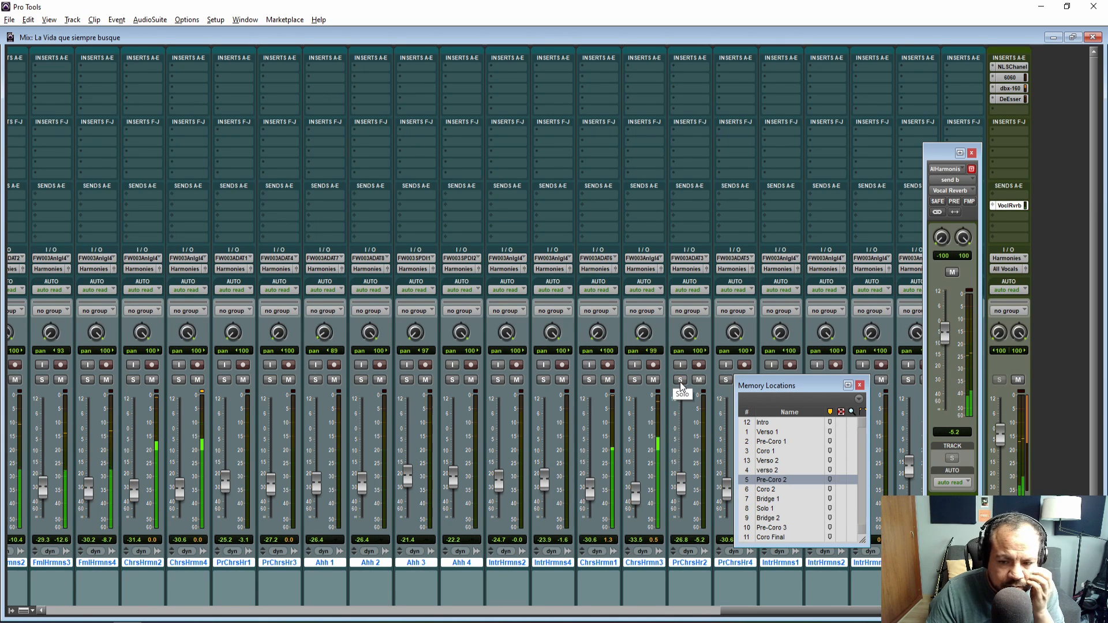
Compare the mix with the harmonies' Vocal Reverb send muted and active, and close the send window.
click(952, 273)
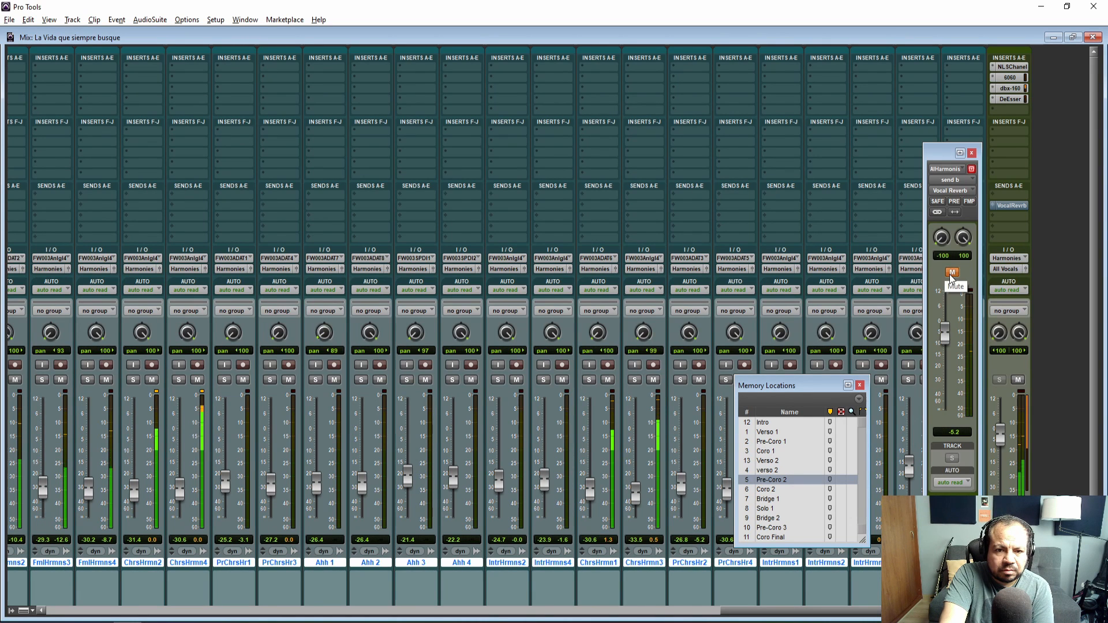
click(952, 273)
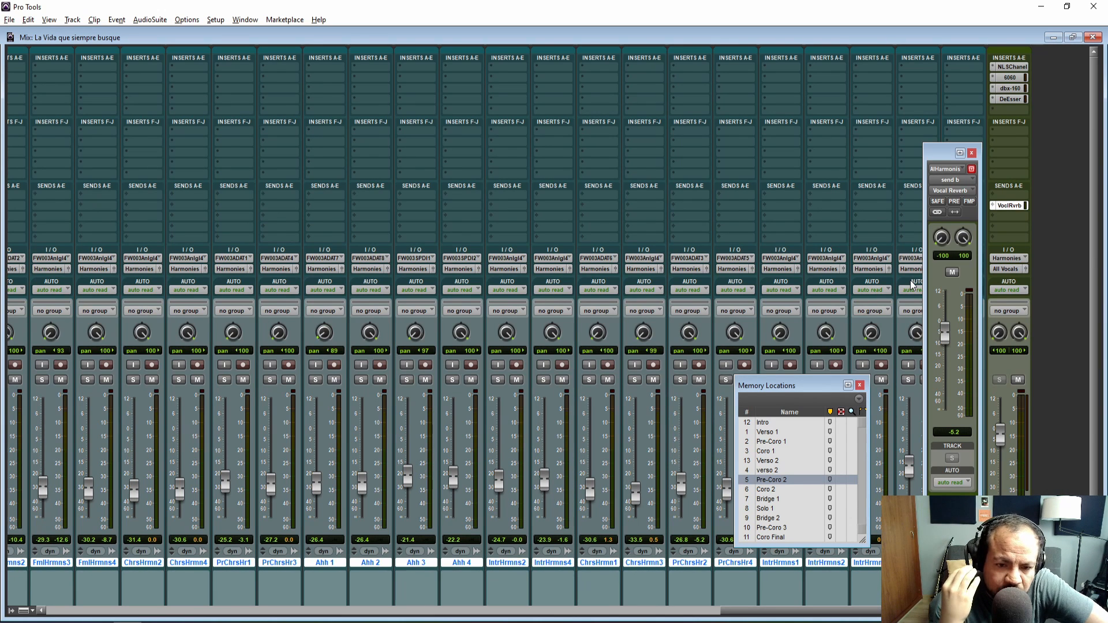
click(972, 153)
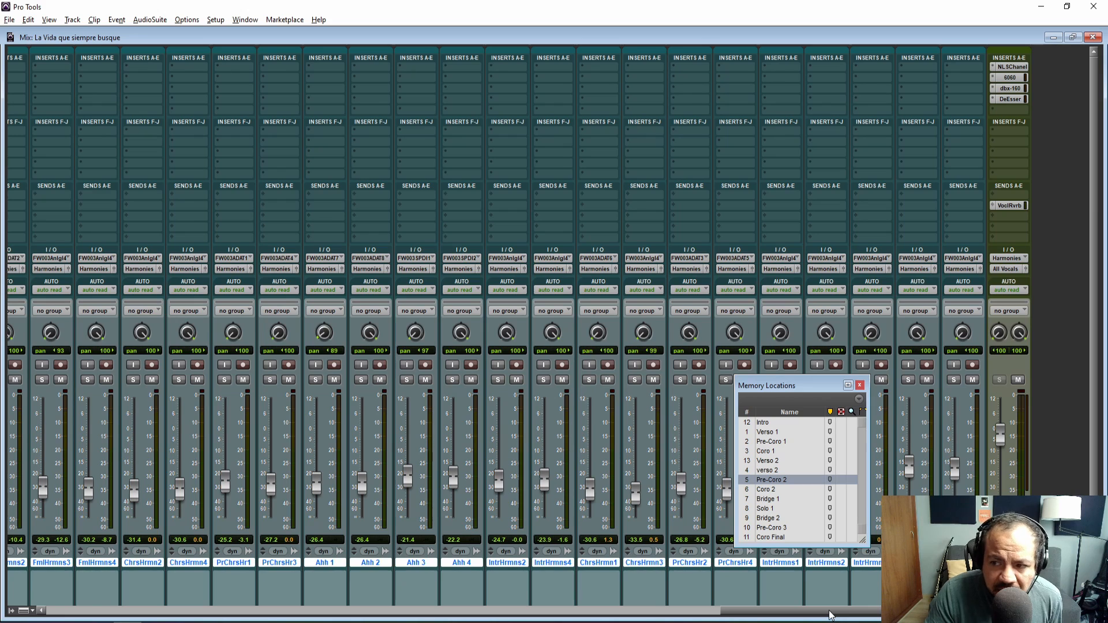
Insert the stereo multichannel VBC FG-Grey compressor below the EQ on the AllMusicOut bus and move its window clear of the bus.
drag(829, 615, 102, 600)
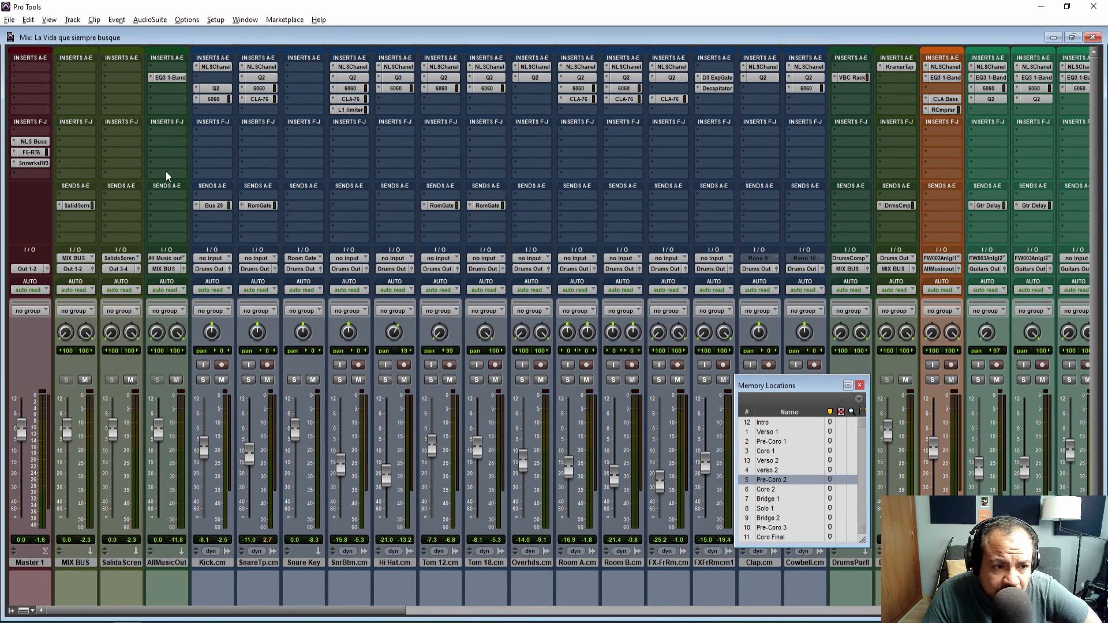
click(171, 87)
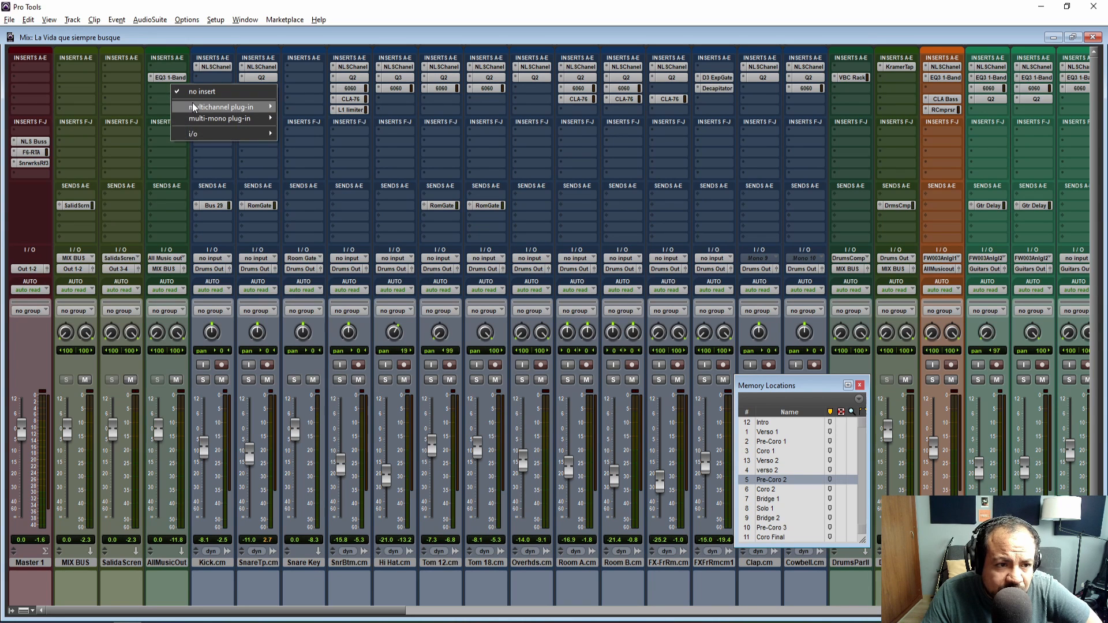
mouse_move(231, 107)
mouse_move(327, 118)
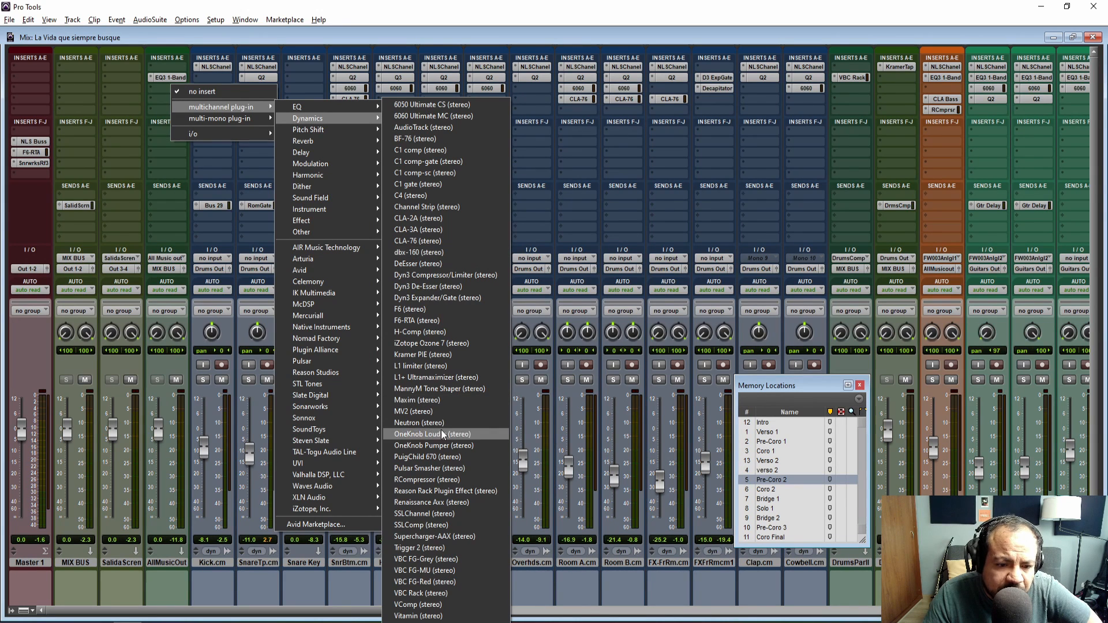
click(447, 560)
drag(655, 116, 439, 141)
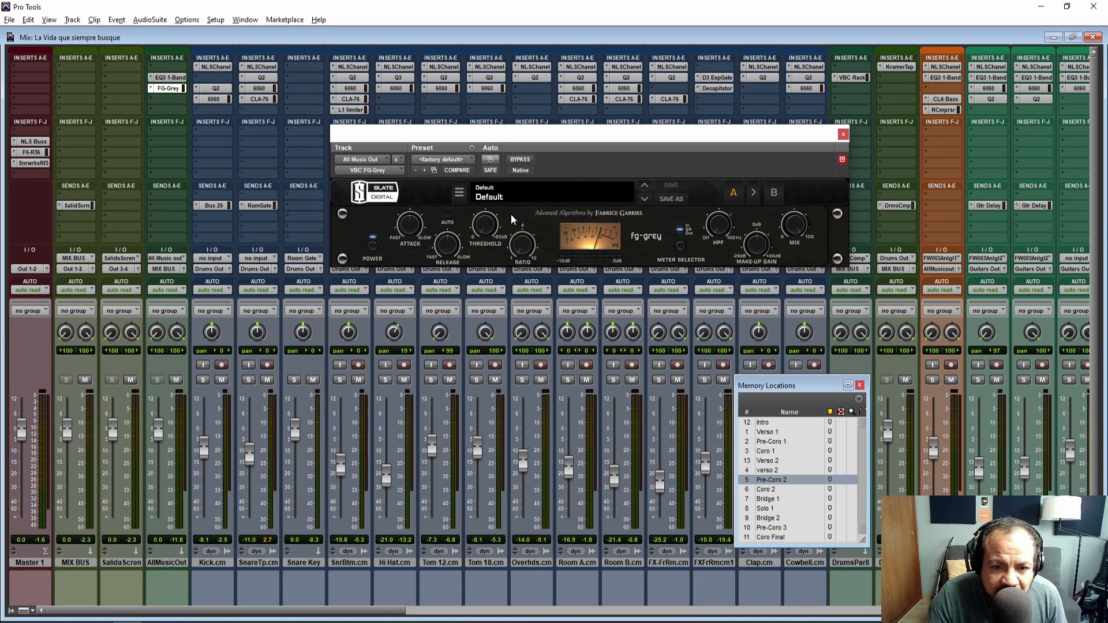
Adjust the FG-Grey's ratio and set its threshold to -16.7 dB while playing from the Coro 2 marker.
click(771, 451)
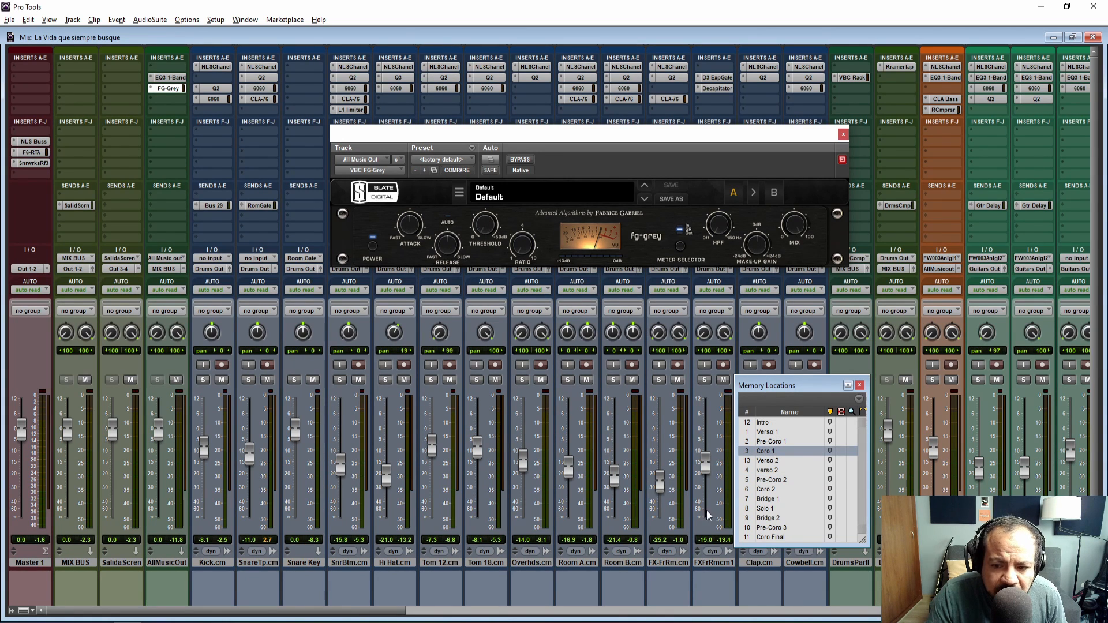
click(764, 489)
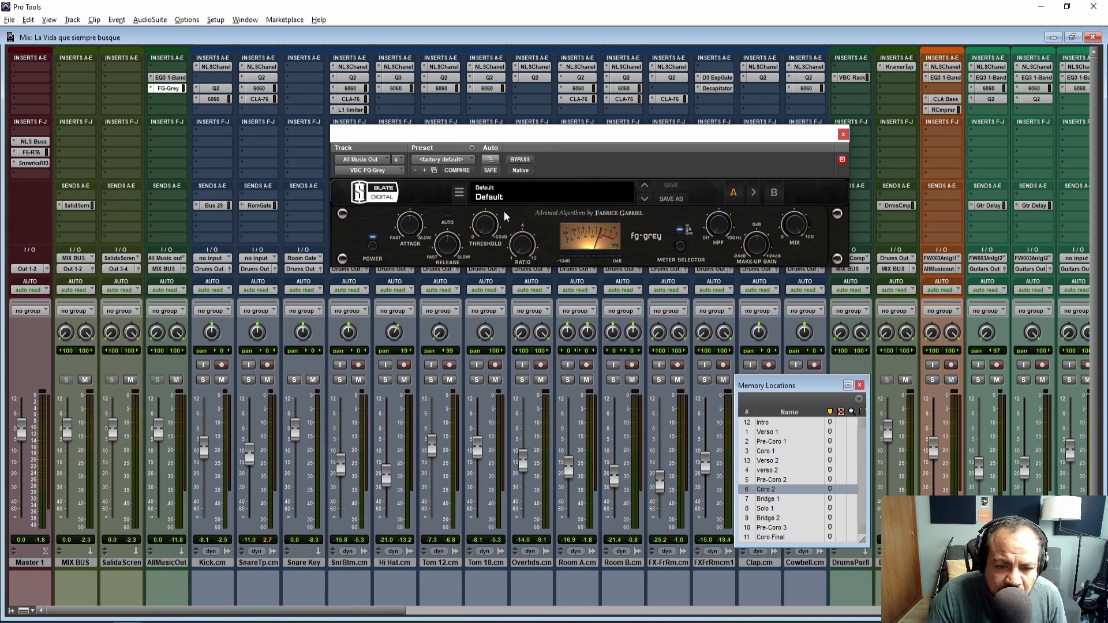
mouse_move(524, 250)
drag(524, 250, 513, 213)
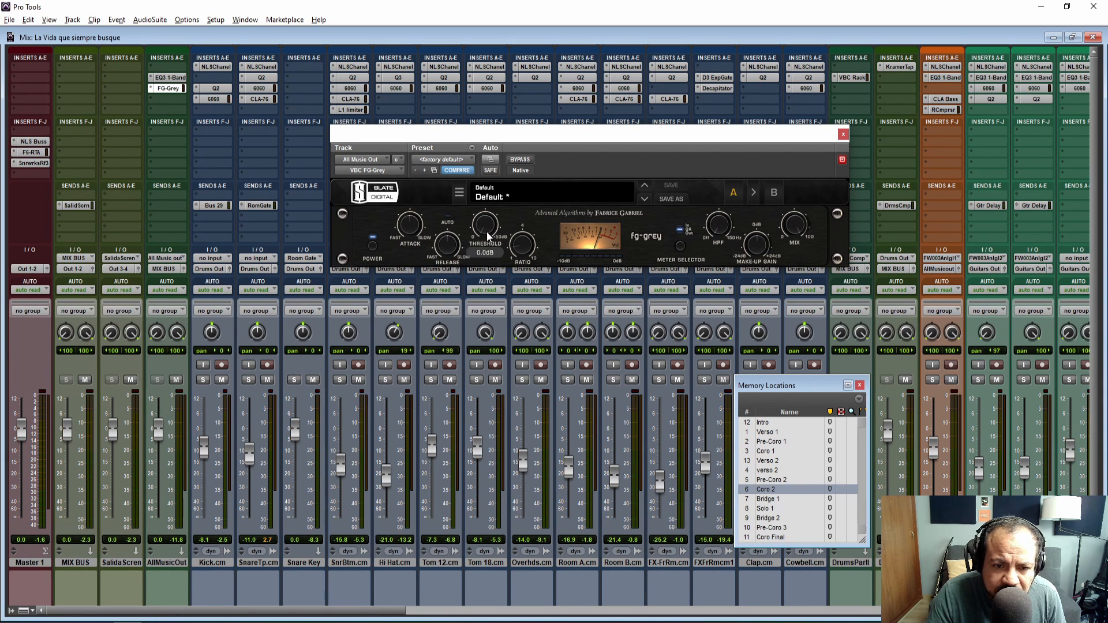
key(space)
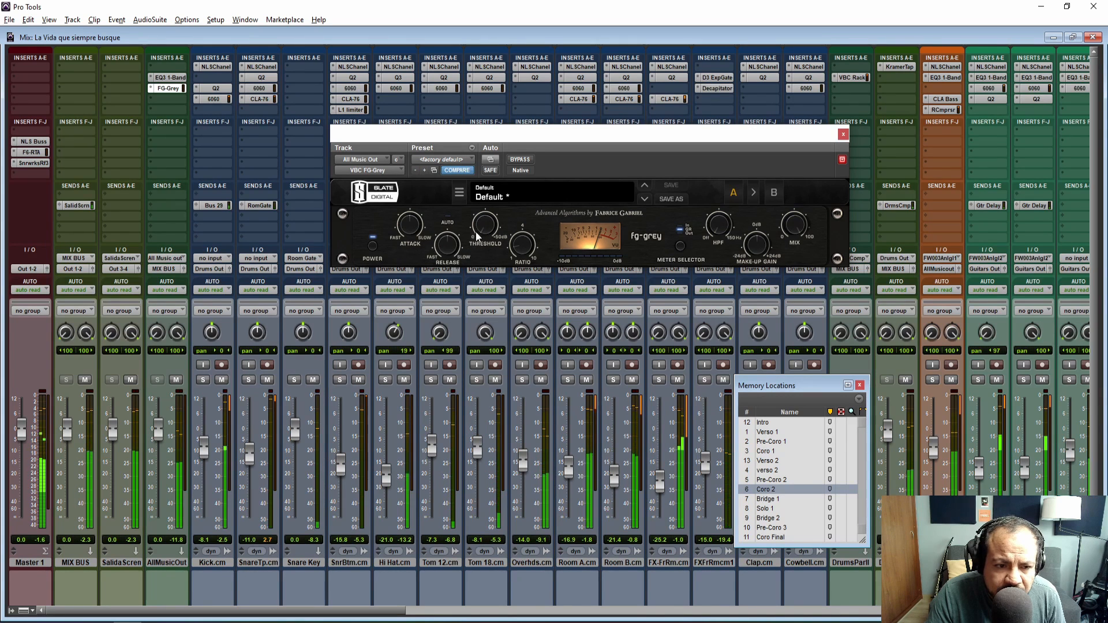
click(486, 228)
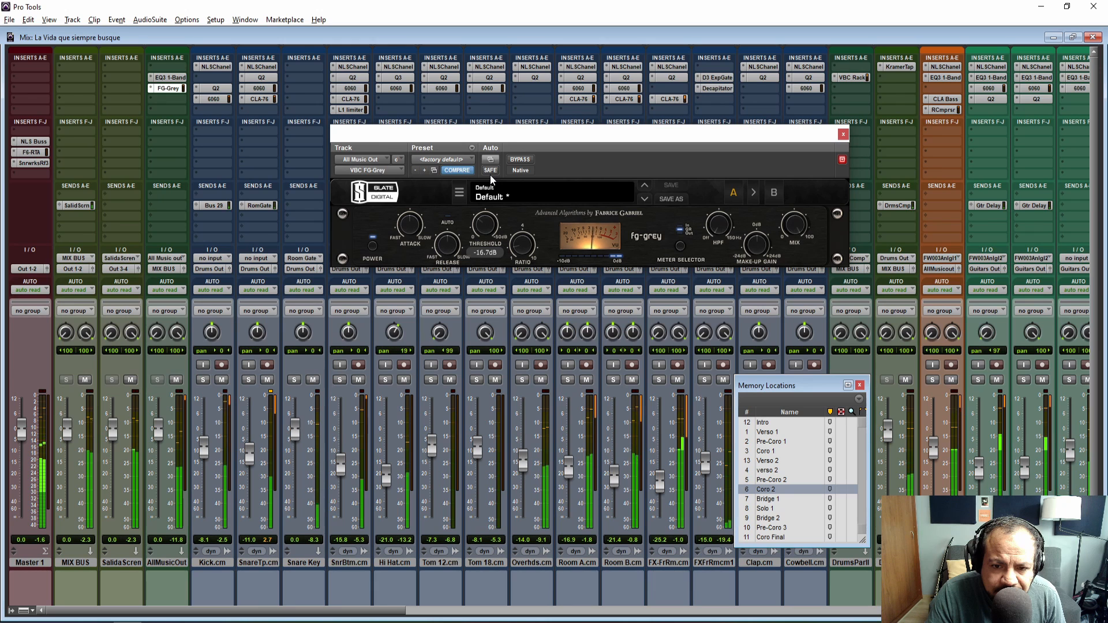
Compare the music bus with the FG-Grey compressor bypassed and active during playback.
click(524, 161)
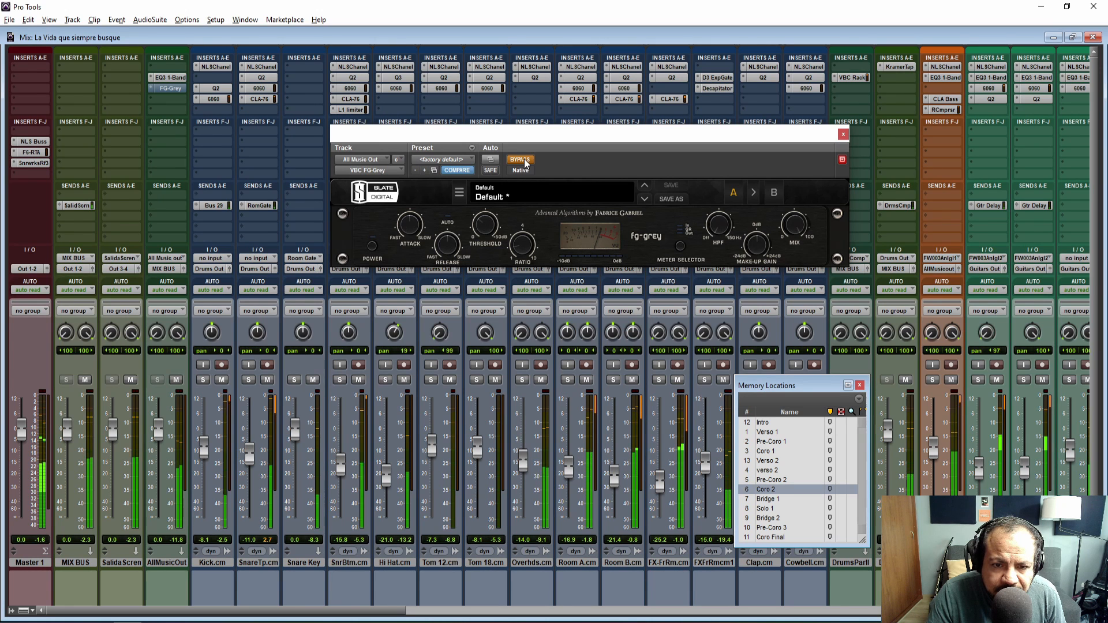
click(524, 161)
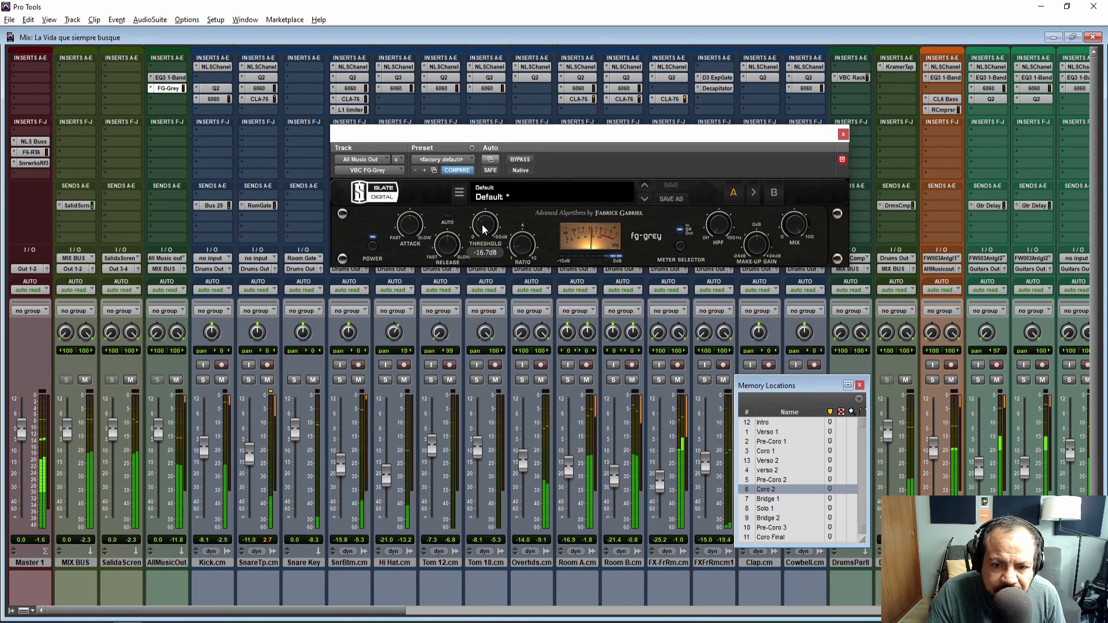
click(519, 161)
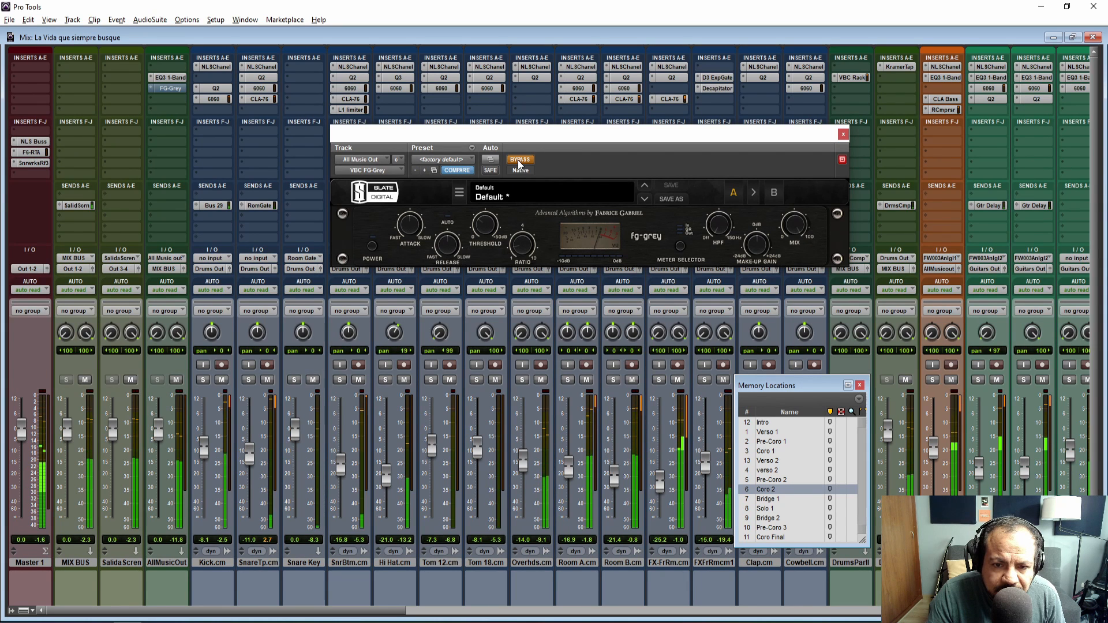
click(518, 161)
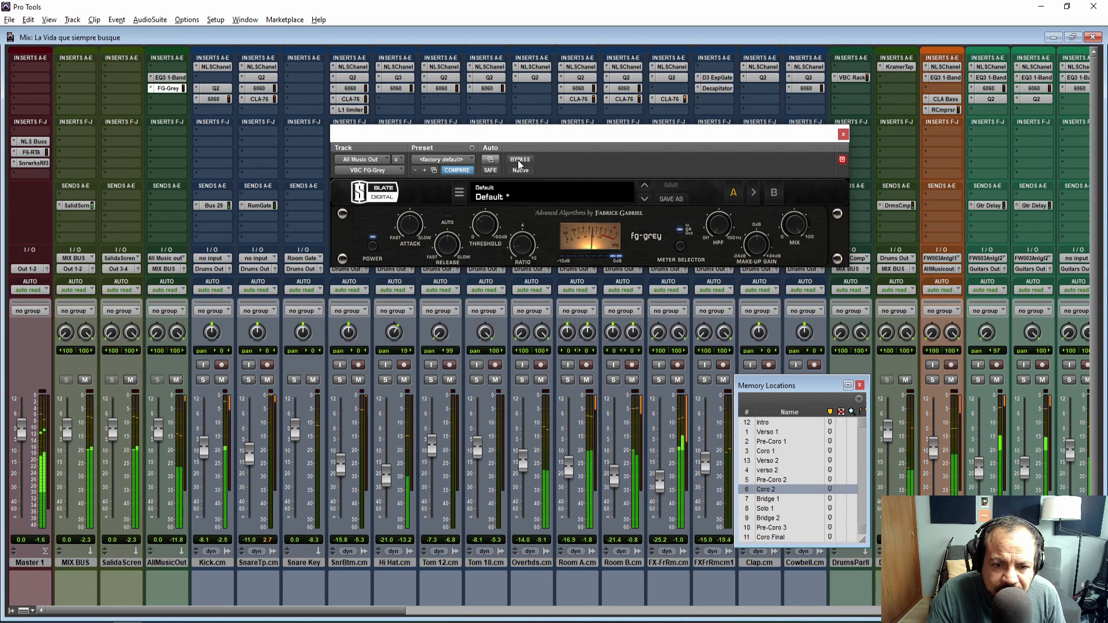
Raise the FG-Grey's make-up gain to 1.8 dB during playback and compare the music bus with the compressor bypassed and active.
mouse_move(758, 243)
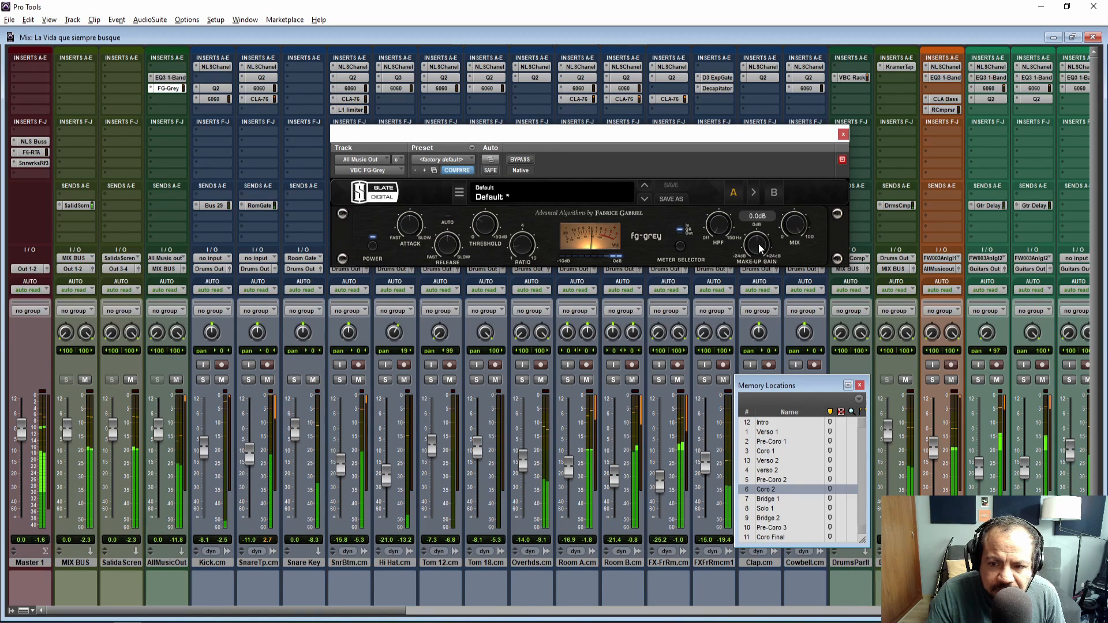
drag(758, 243, 750, 229)
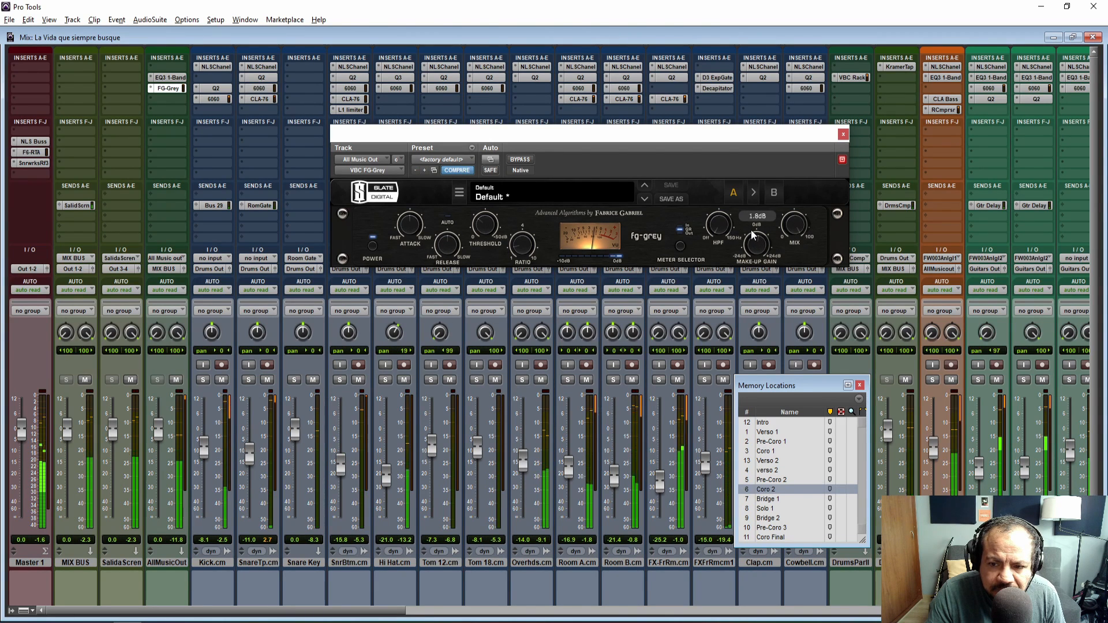
click(519, 160)
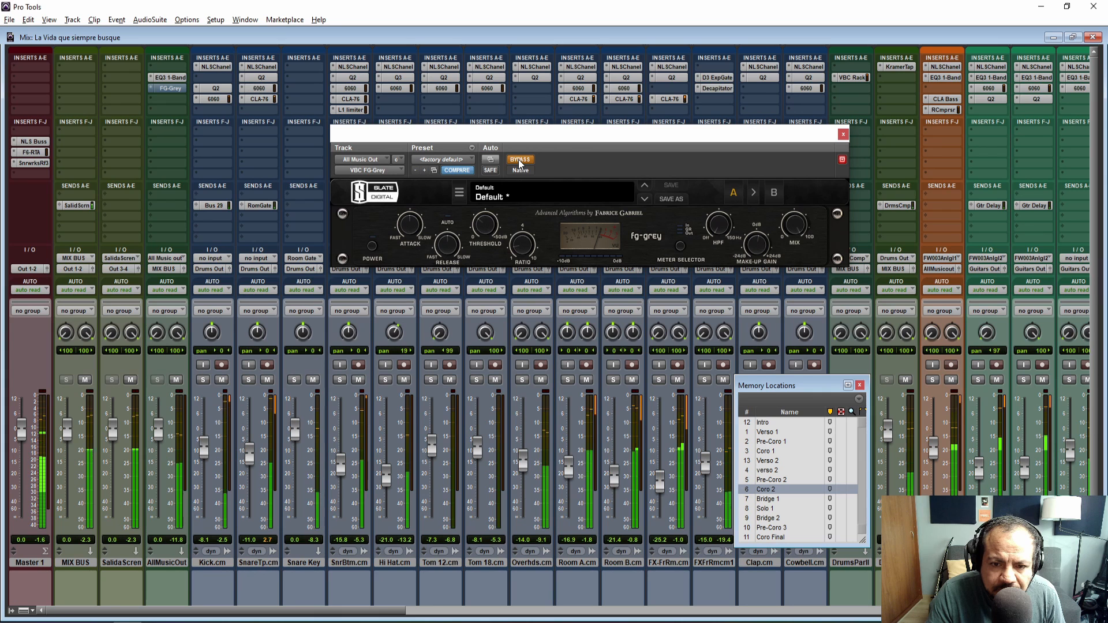
click(519, 161)
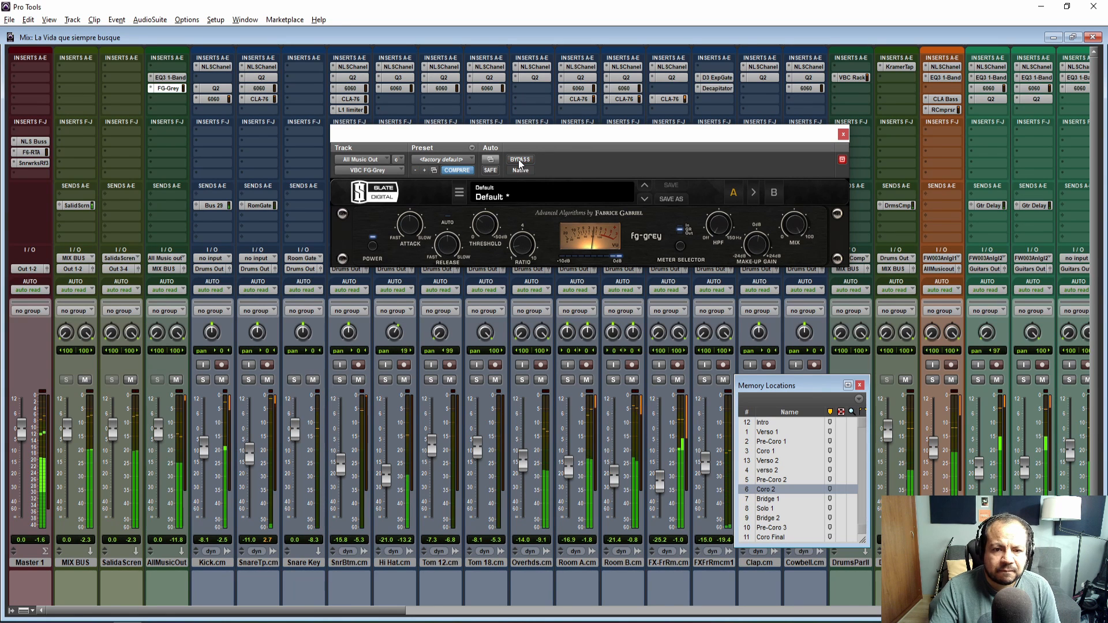
Audition the mix from the Verso 1, Bridge 1 and Bridge 2 markers, and close the marker list and compressor window.
key(KP_Decimal)
key(KP_1)
key(KP_Decimal)
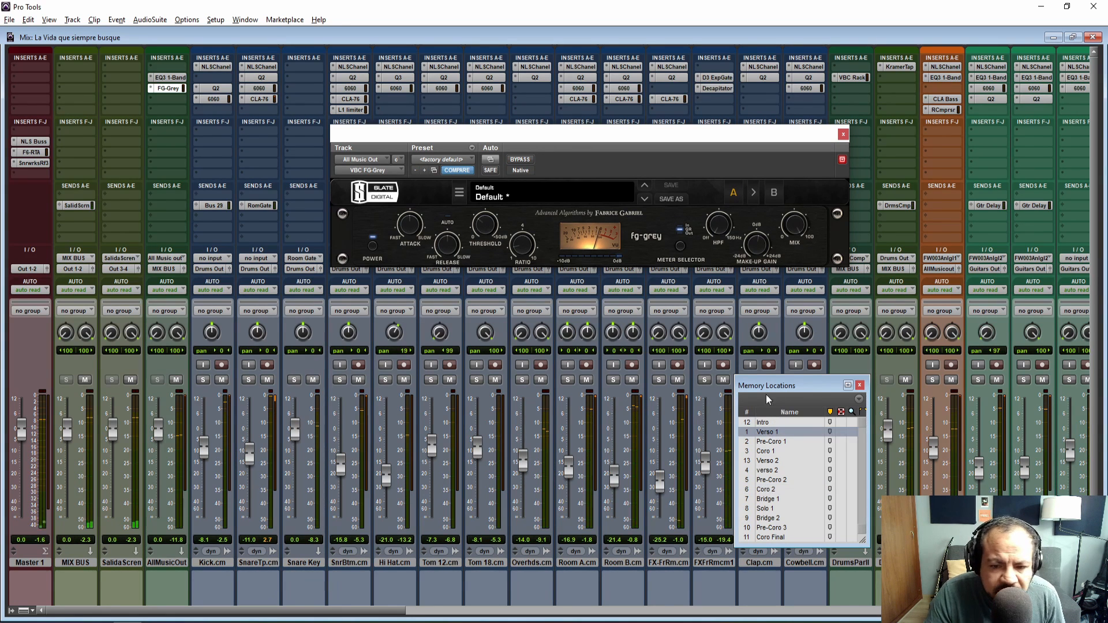
key(space)
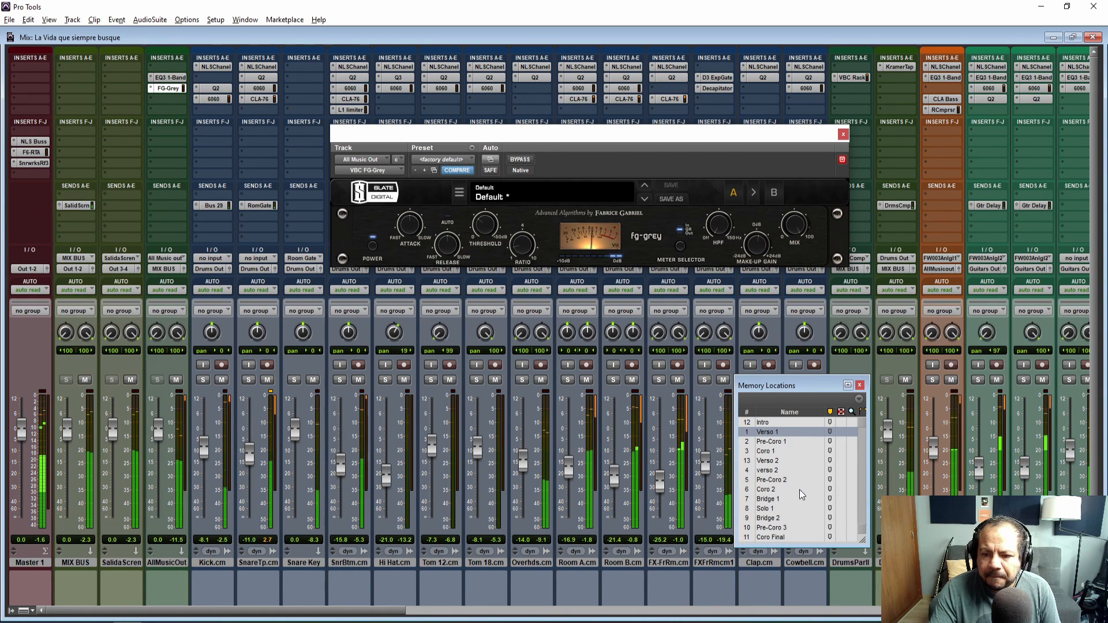
click(774, 499)
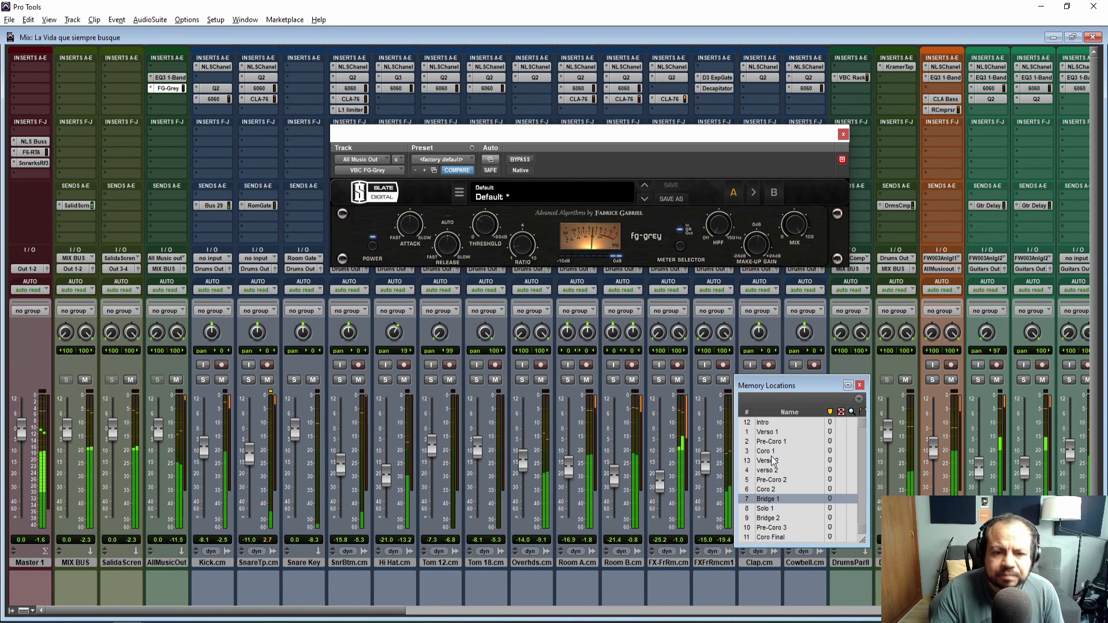
click(777, 518)
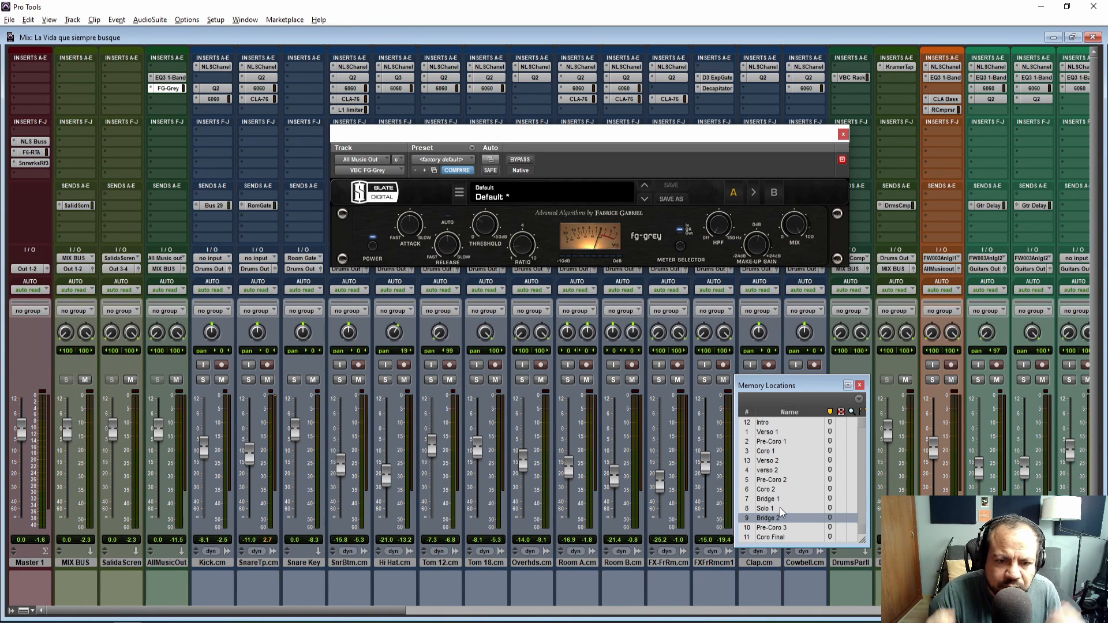
click(860, 385)
click(843, 135)
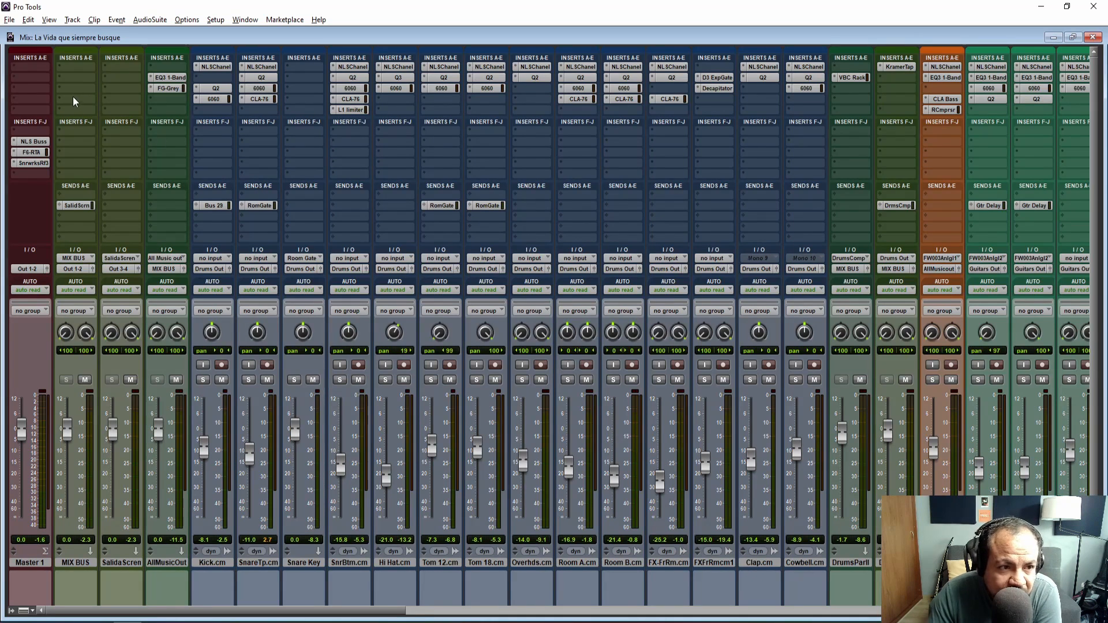
Insert the stereo multichannel SSLComp in the first insert slot of MIX BUS and load its CLA ST finalizer preset.
click(79, 67)
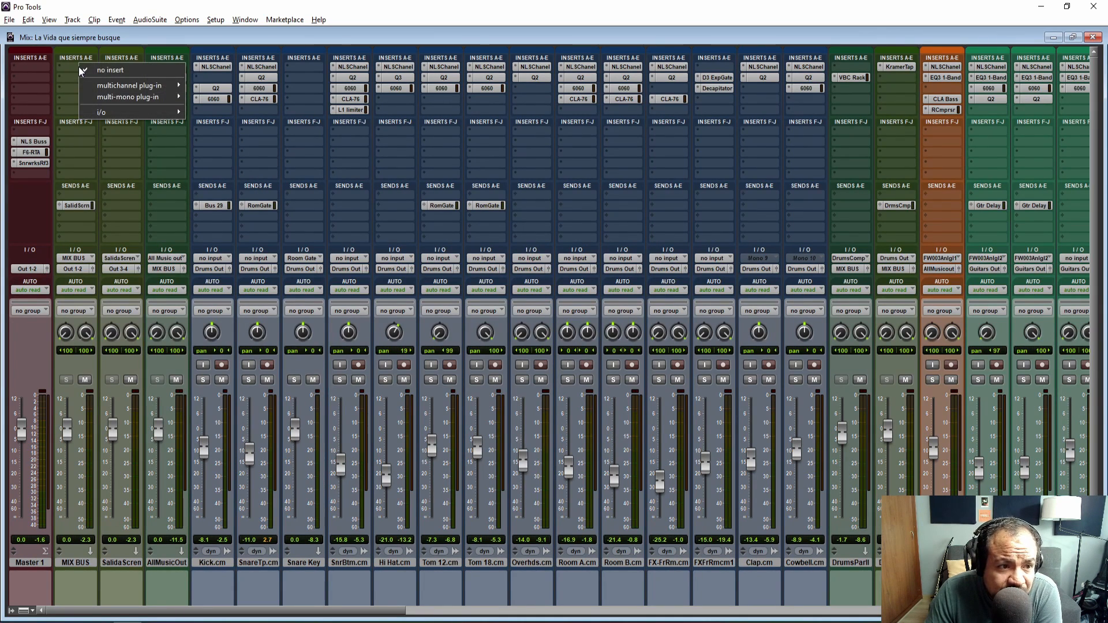
mouse_move(99, 87)
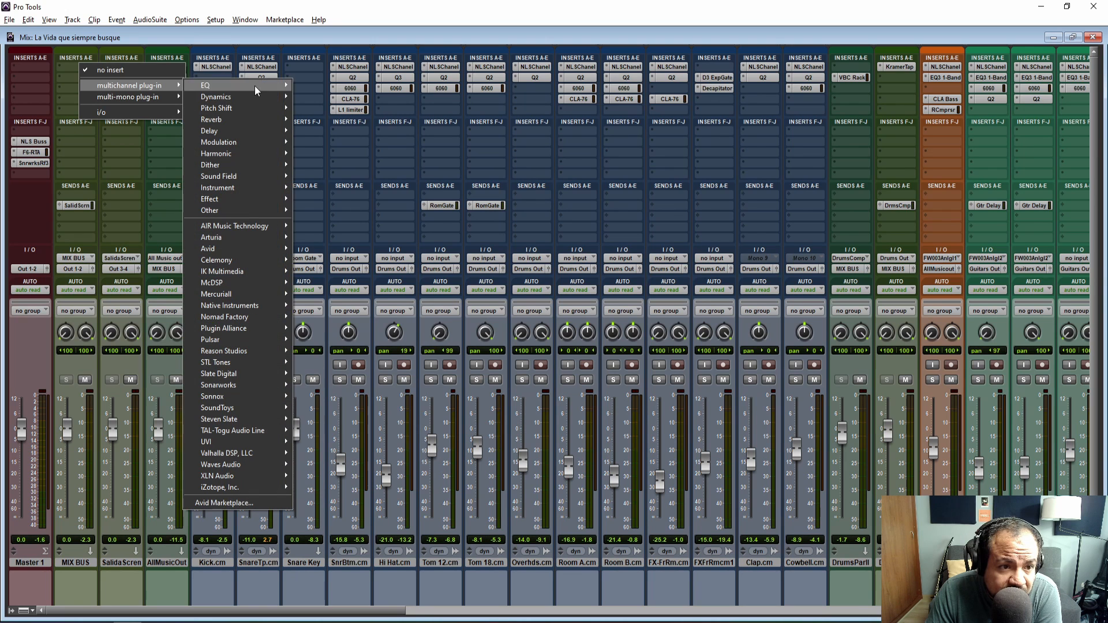
mouse_move(258, 99)
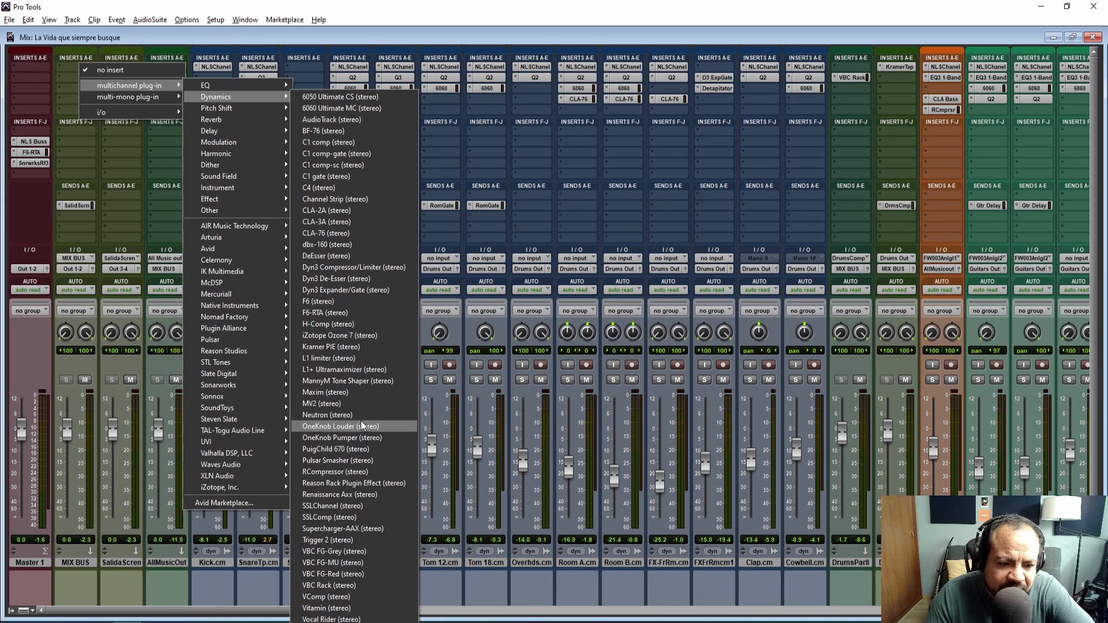
click(337, 519)
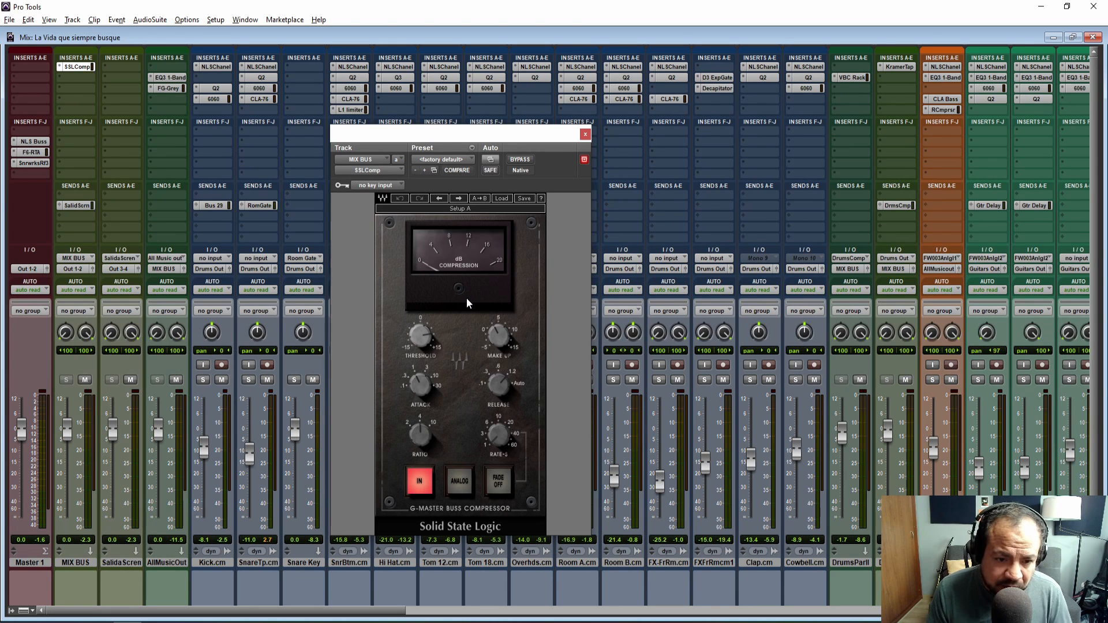
click(502, 199)
mouse_move(547, 353)
click(647, 352)
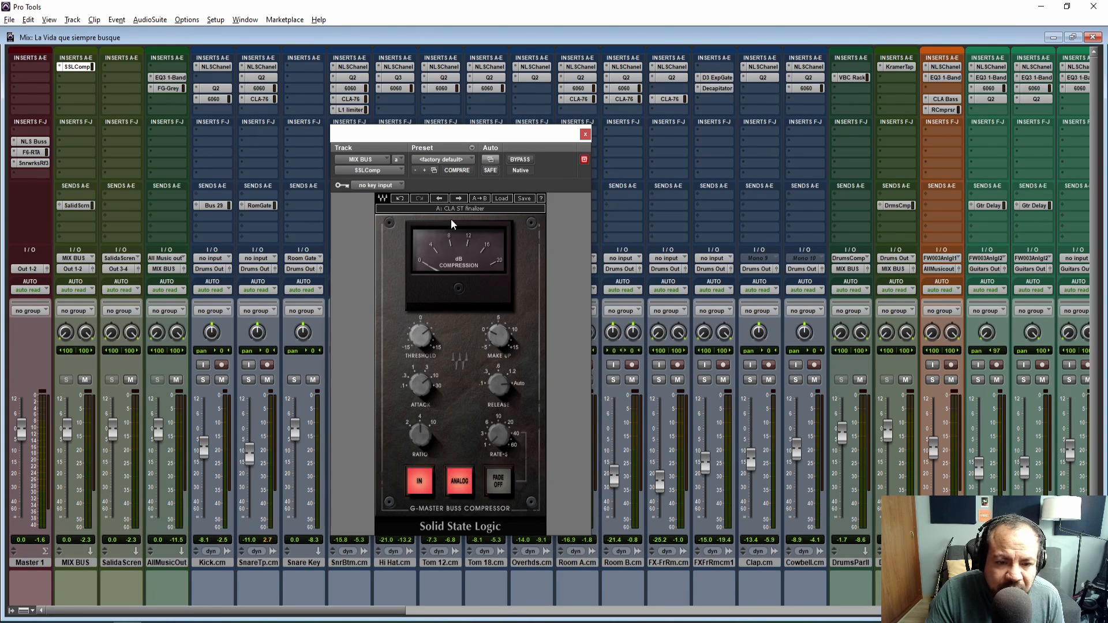
Play from the Coro 2 marker and compare the mix with the SSLComp bypassed and active.
key(ctrl+5)
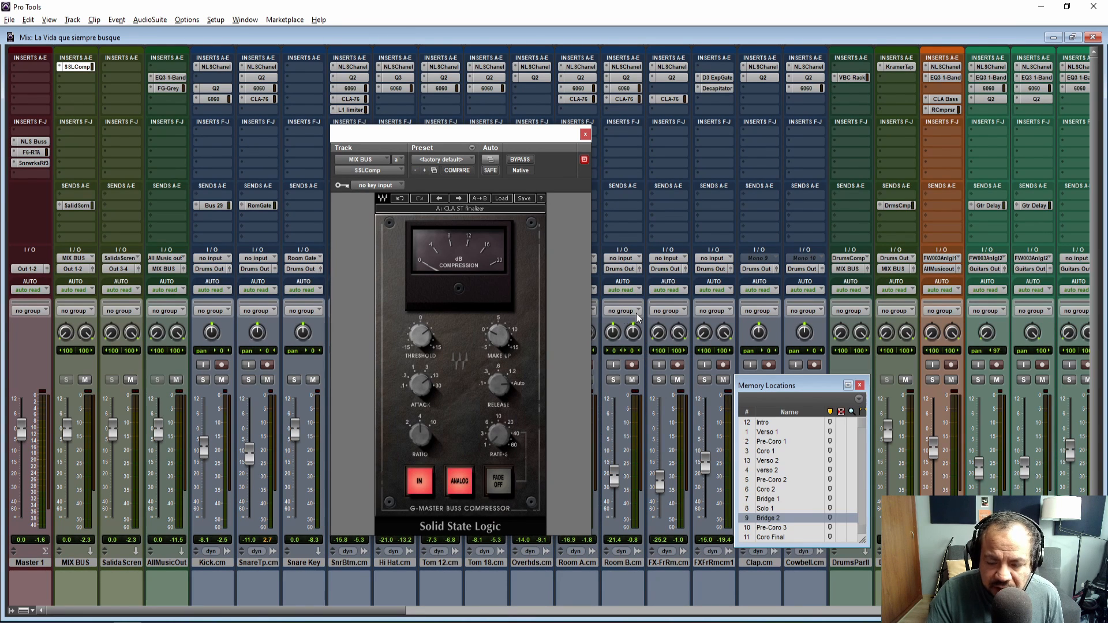
click(773, 490)
key(space)
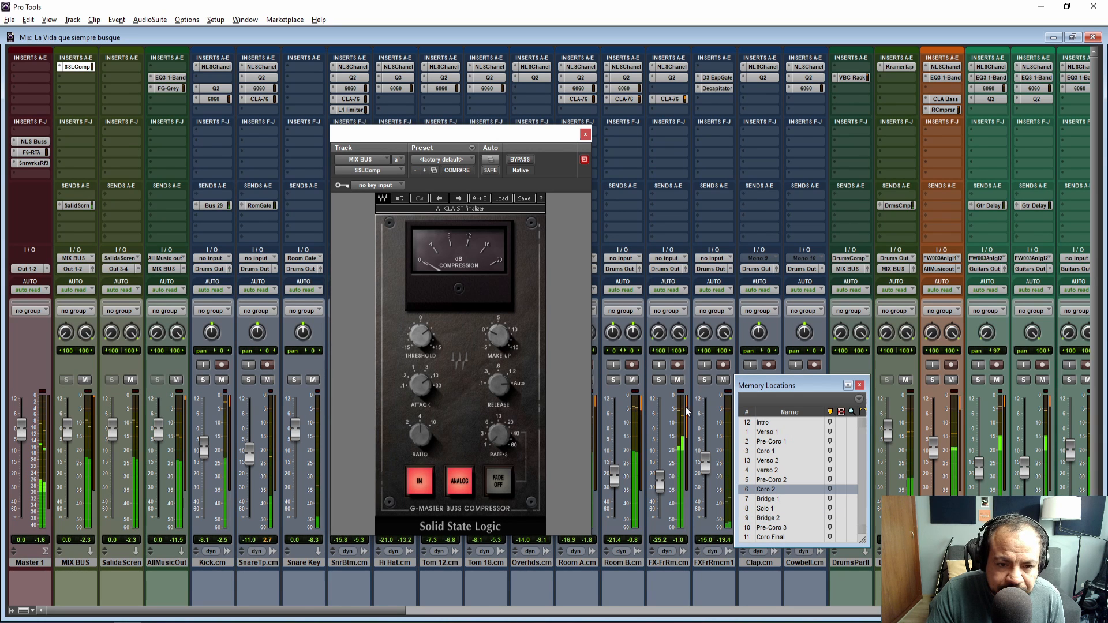
click(521, 159)
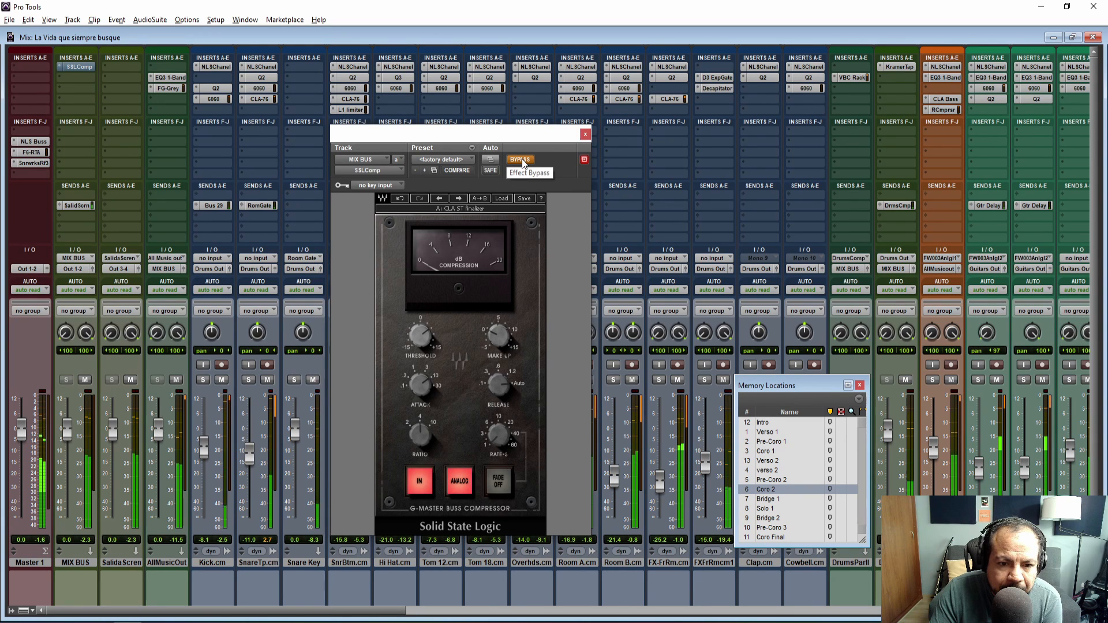
click(522, 158)
Raise the SSLComp's make-up gain slightly and compare the levels with the compressor bypassed and active.
drag(504, 333, 504, 329)
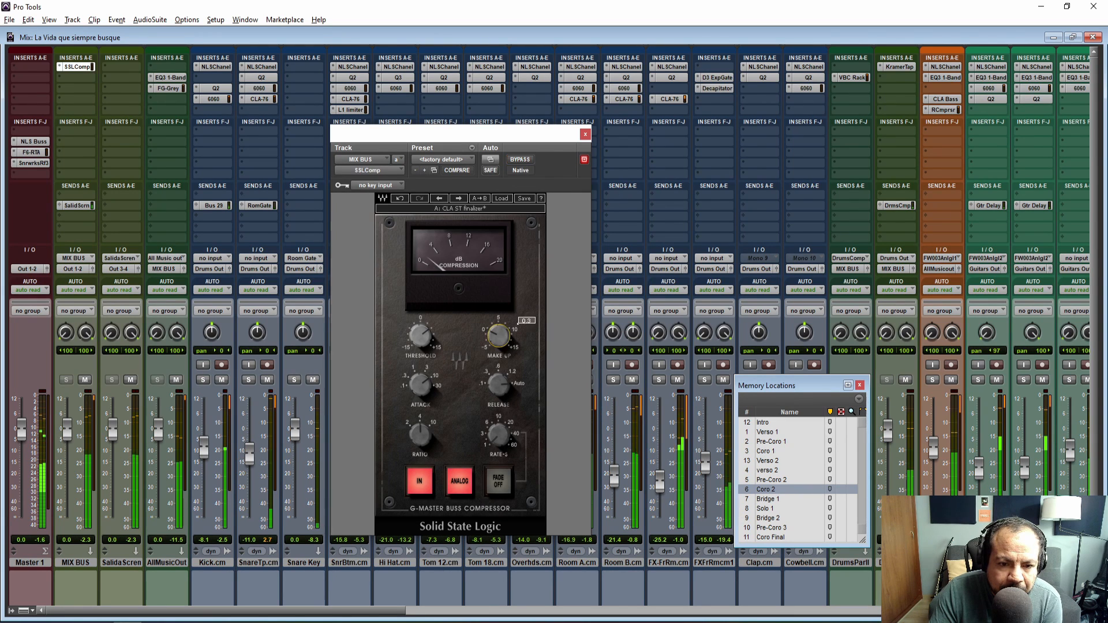
click(524, 161)
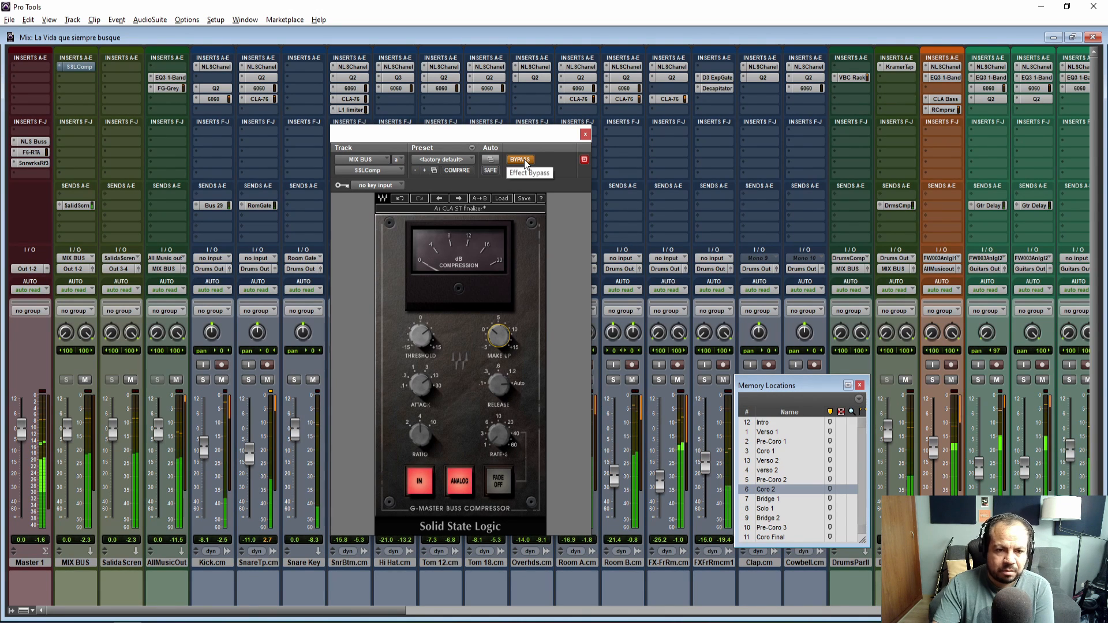
click(526, 160)
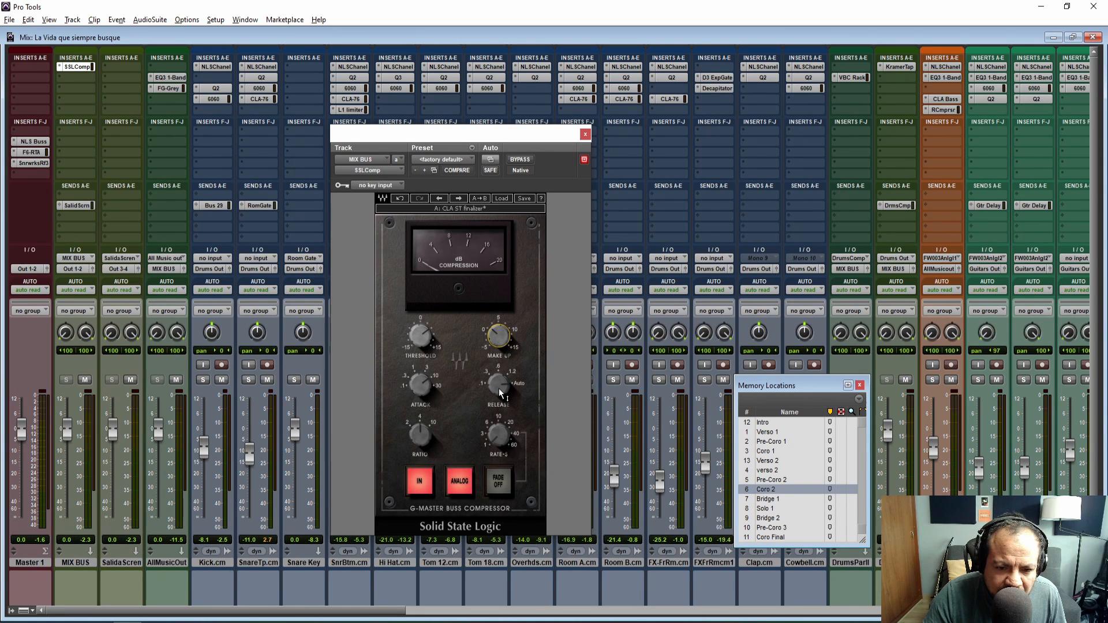
Lower the SSLComp's threshold slightly during playback, compare it bypassed and active, and close the compressor window.
click(415, 382)
click(420, 436)
mouse_move(424, 341)
drag(425, 341, 424, 344)
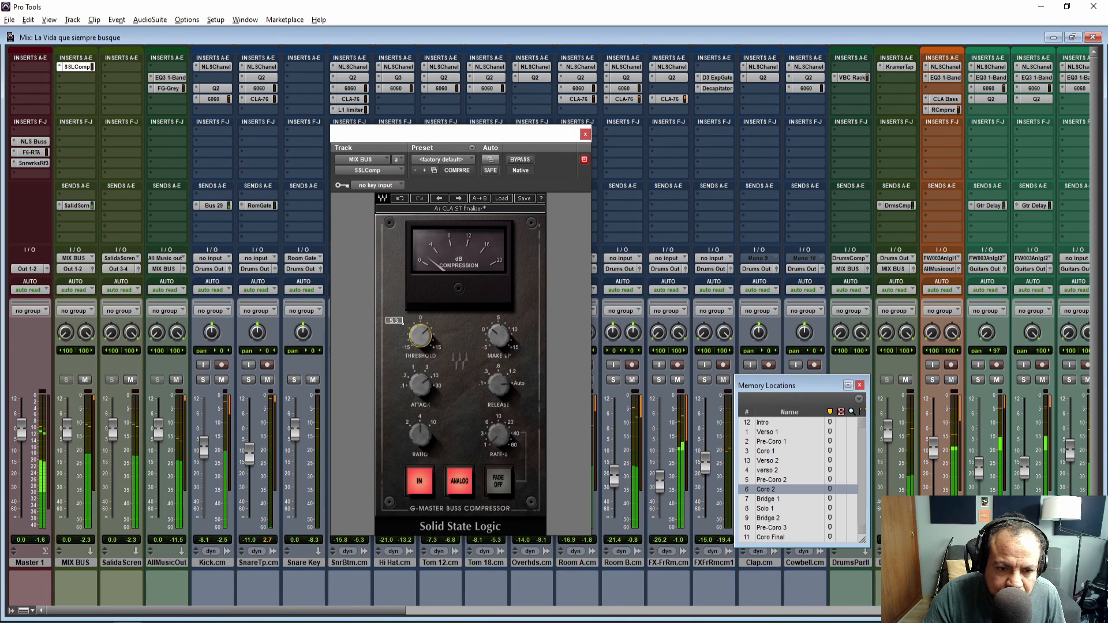
click(519, 161)
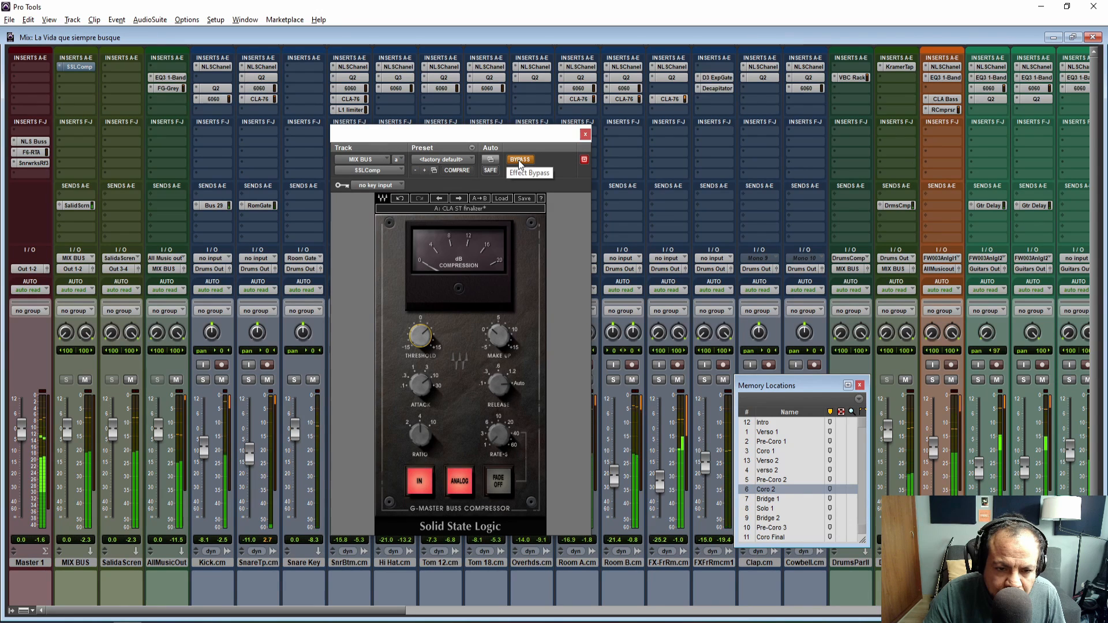
click(518, 160)
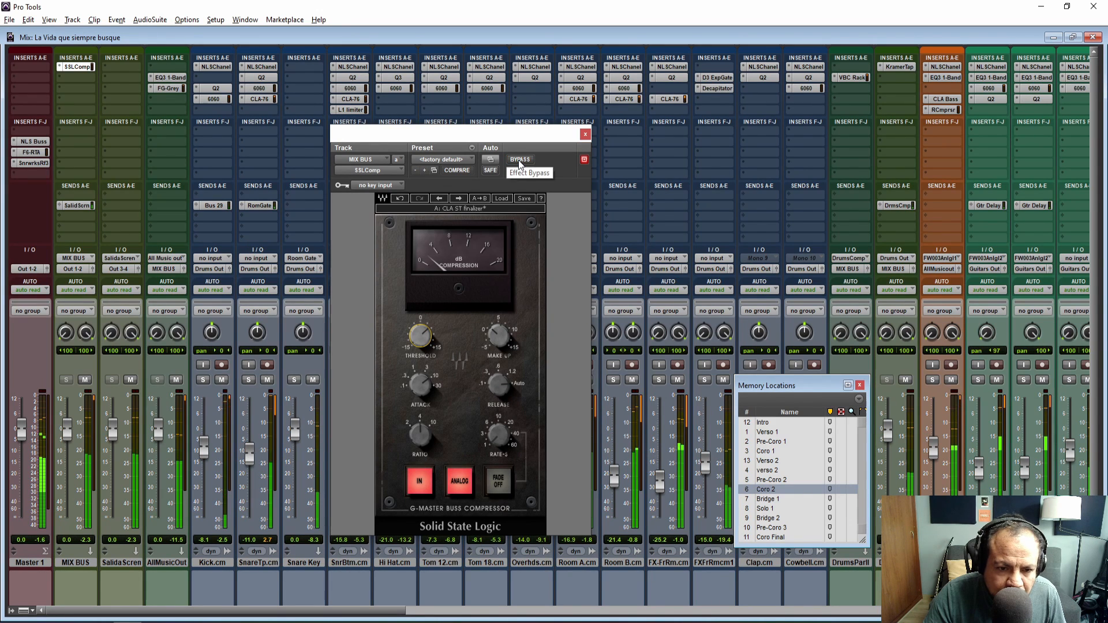
click(585, 134)
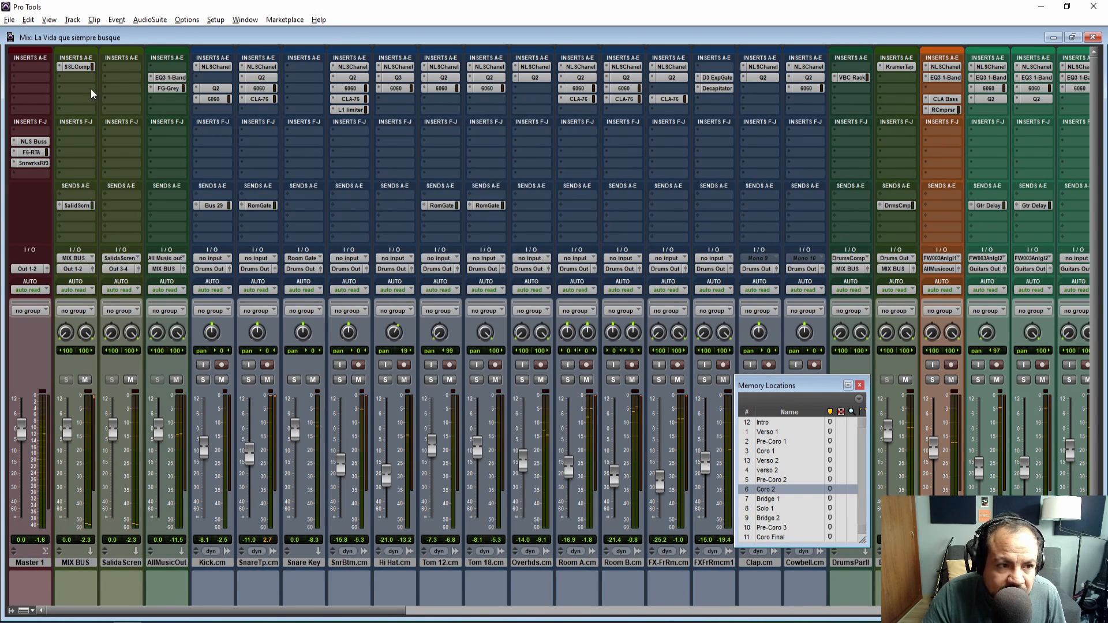
click(81, 77)
mouse_move(155, 95)
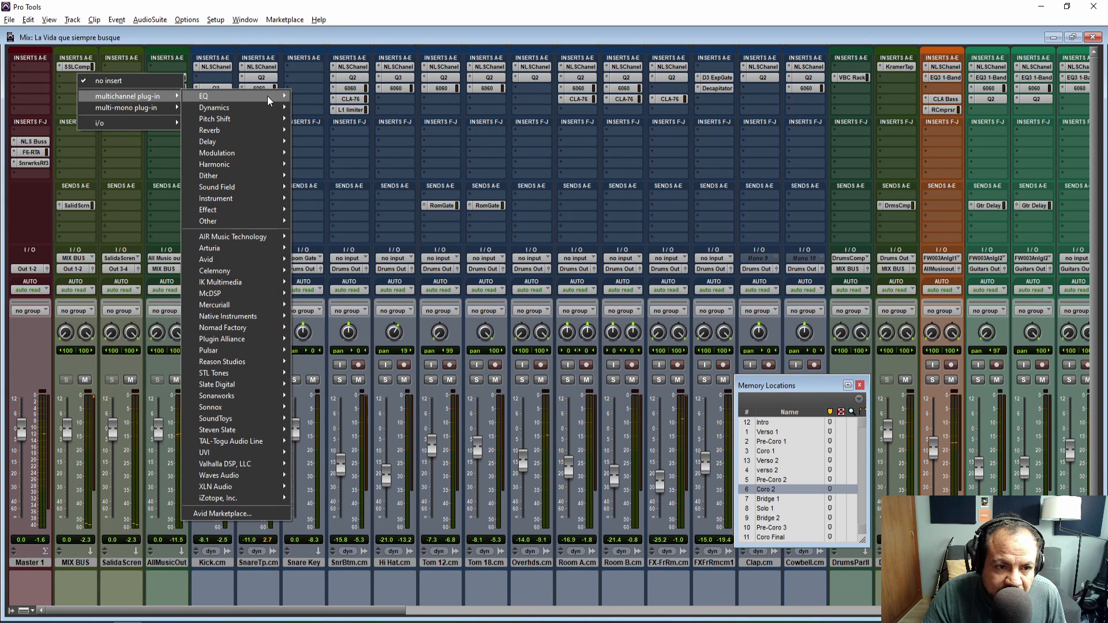
mouse_move(242, 96)
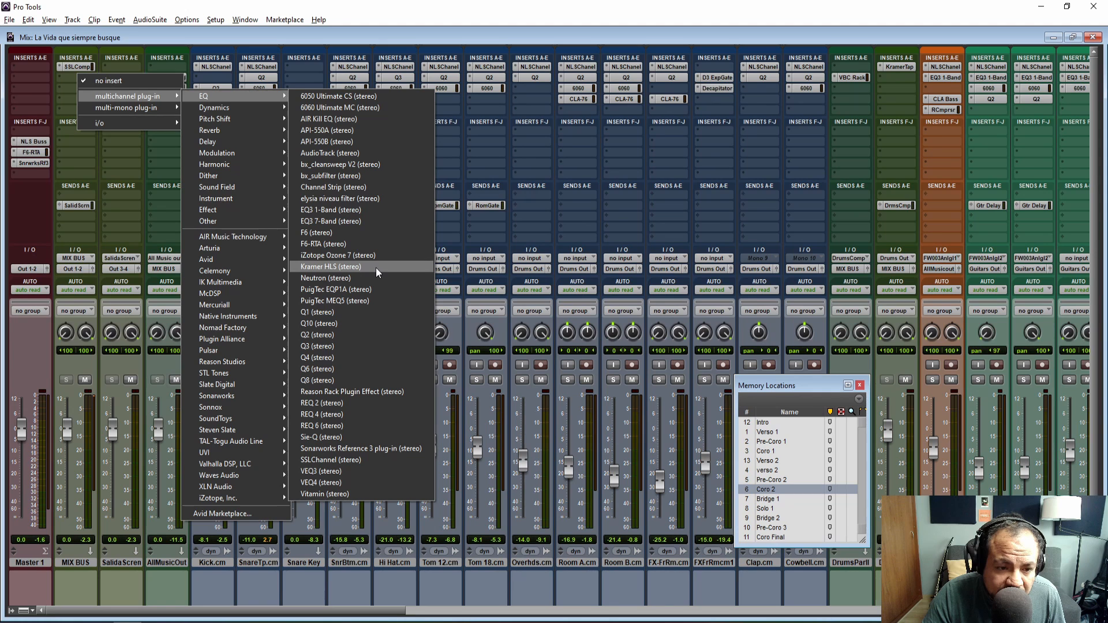
click(356, 302)
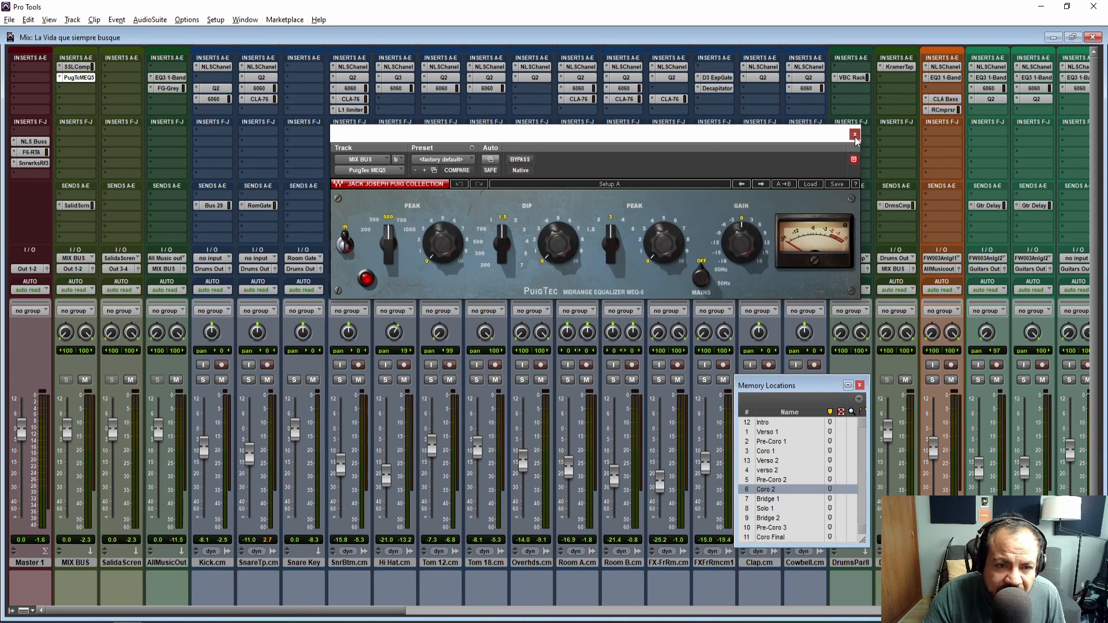
click(855, 134)
Set the second insert slot of MIX BUS to the stereo multichannel PuigTec EQP1A equalizer.
click(83, 79)
mouse_move(103, 98)
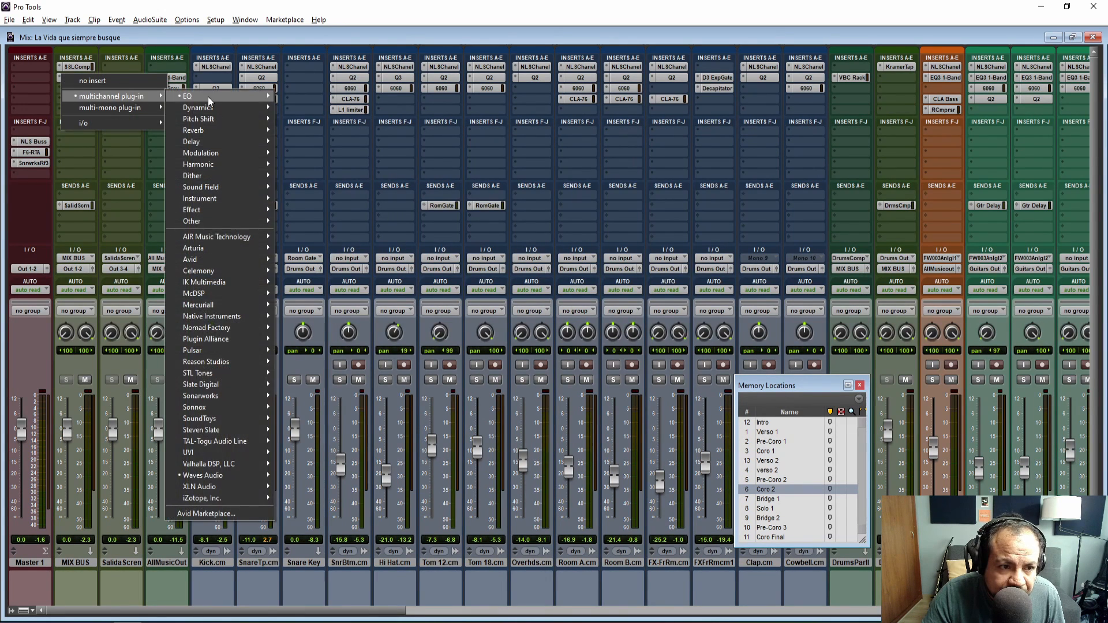
mouse_move(190, 95)
click(336, 290)
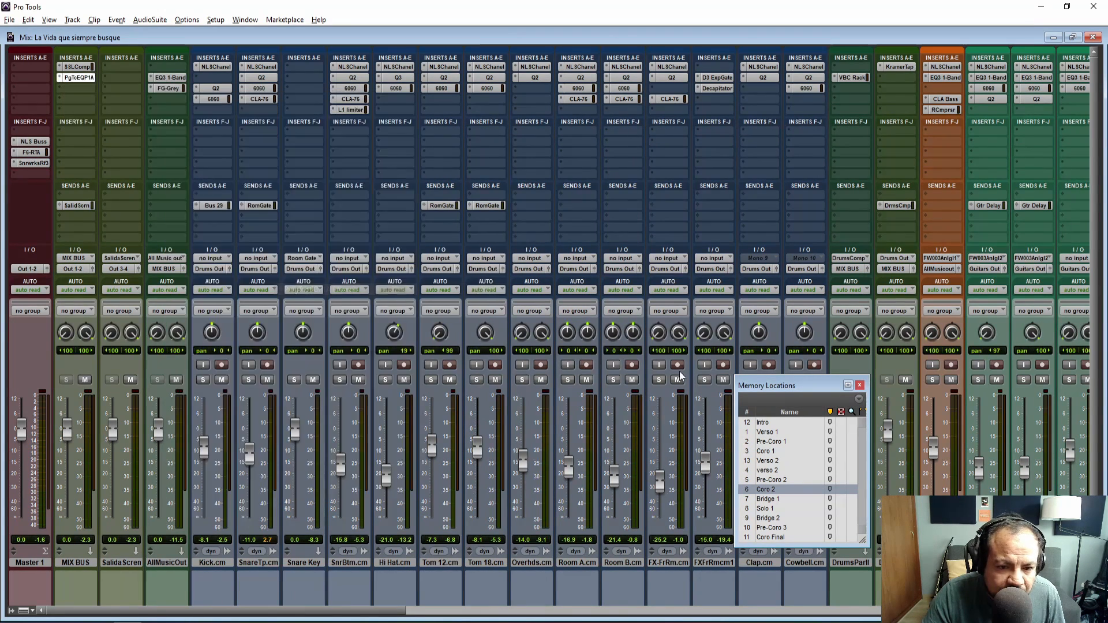
Set the EQP1A's low-frequency boost and low-frequency attenuation to about 2 each, at 100 CPS.
drag(456, 261, 456, 254)
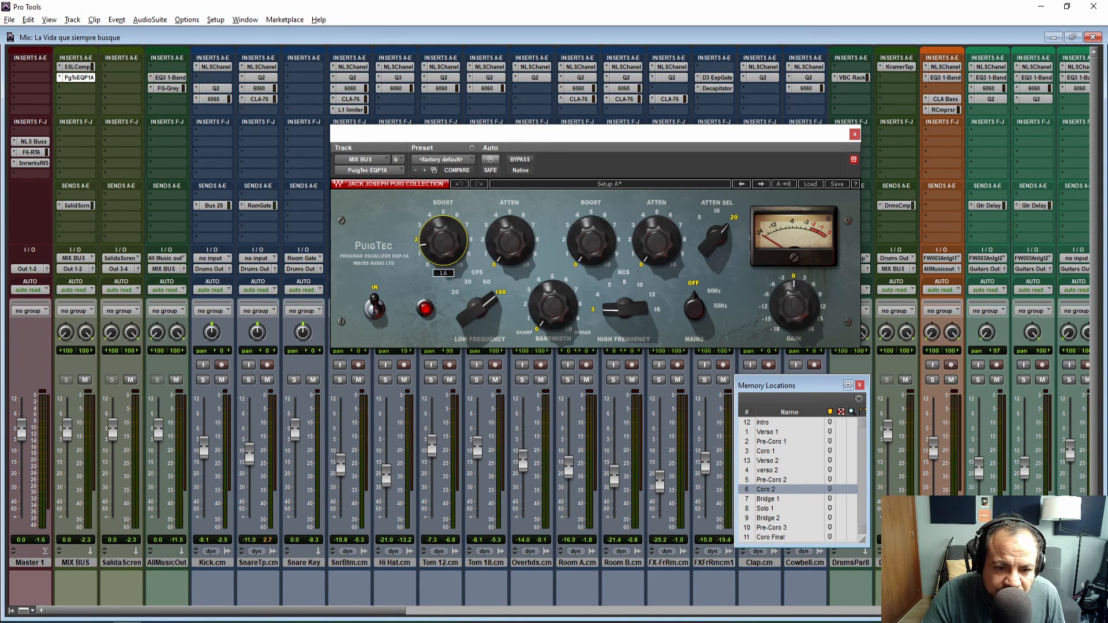
drag(443, 242, 443, 239)
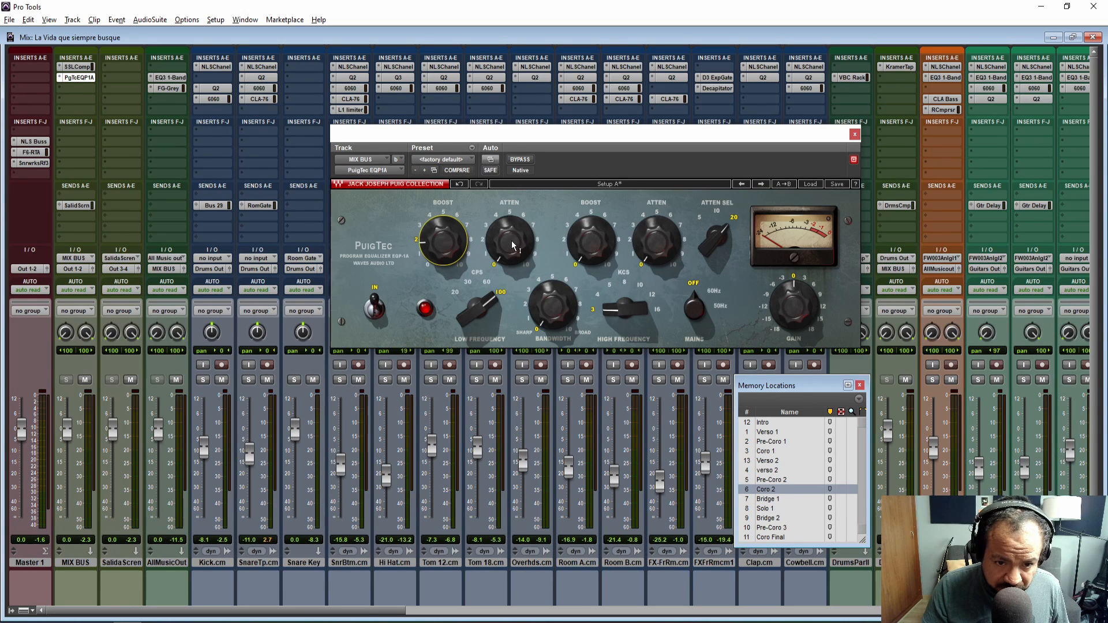
mouse_move(511, 249)
drag(513, 253, 513, 238)
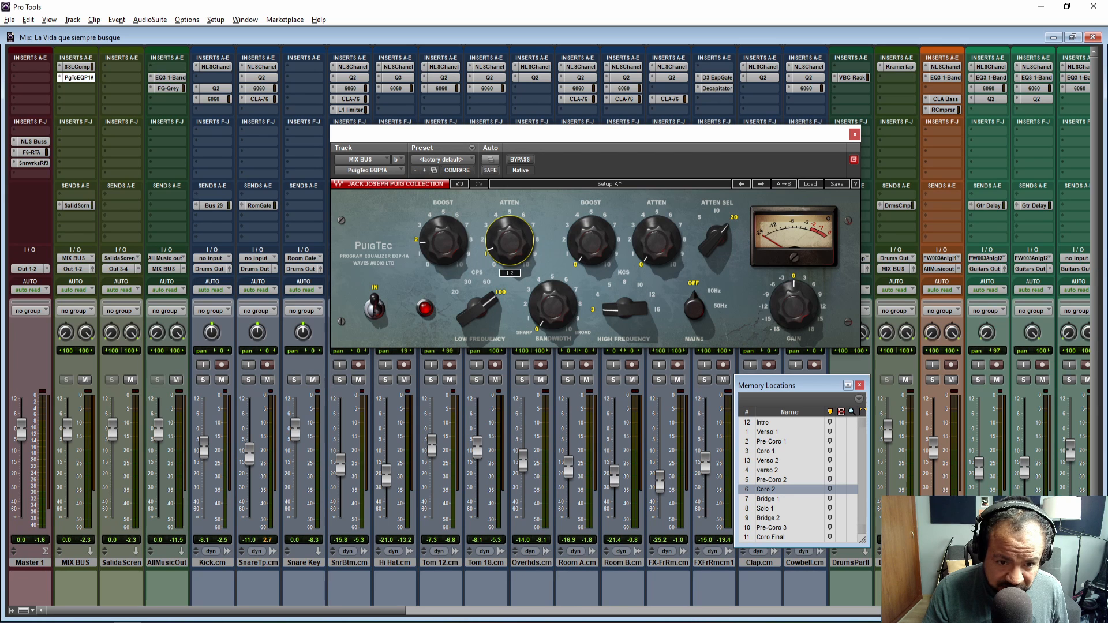
drag(513, 237, 513, 231)
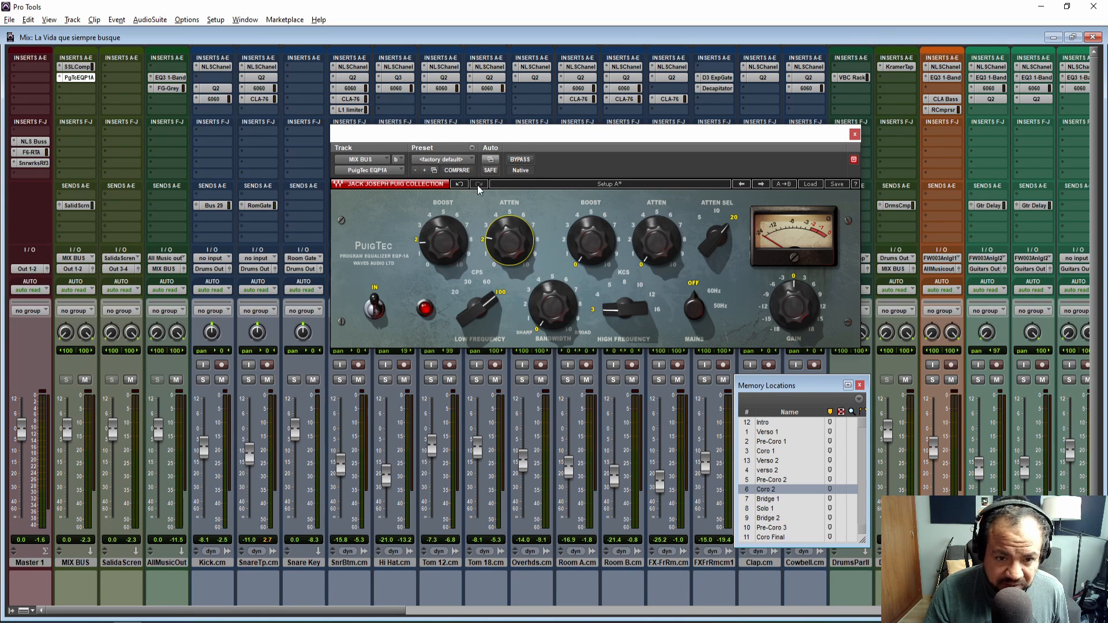
Lower the EQP1A's low-frequency boost slightly during playback, comparing the mix with the equalizer bypassed and active.
key(space)
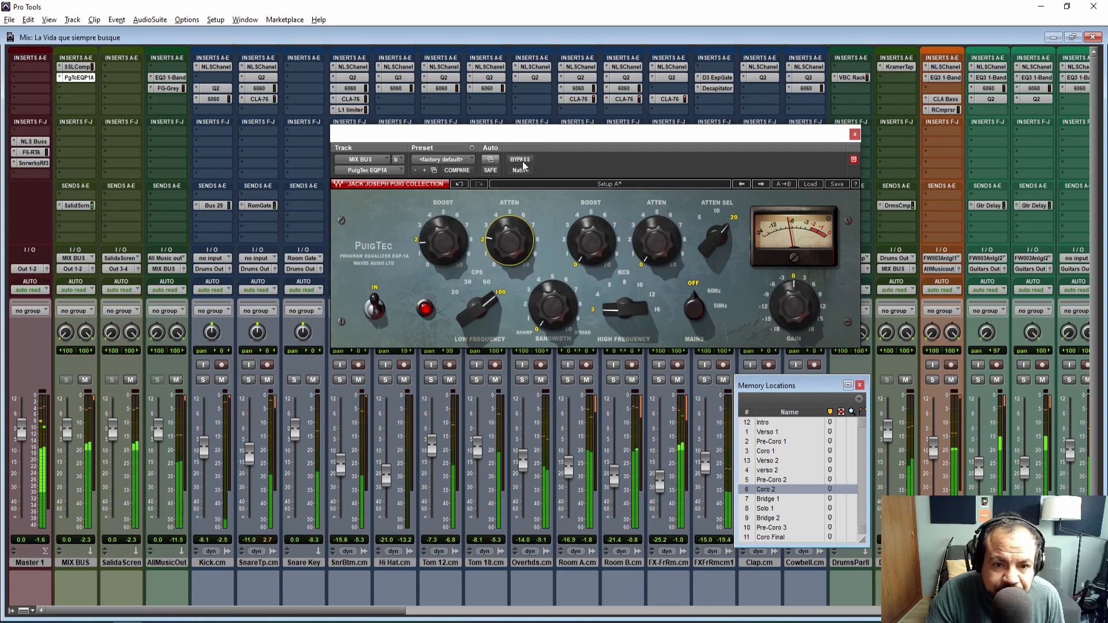
click(523, 161)
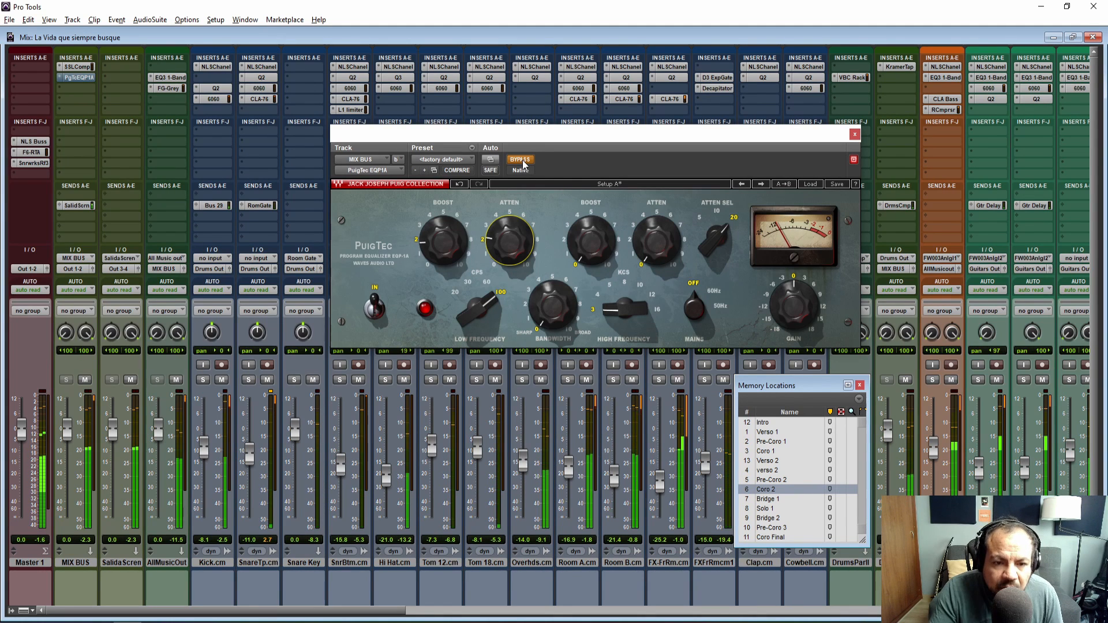
click(522, 161)
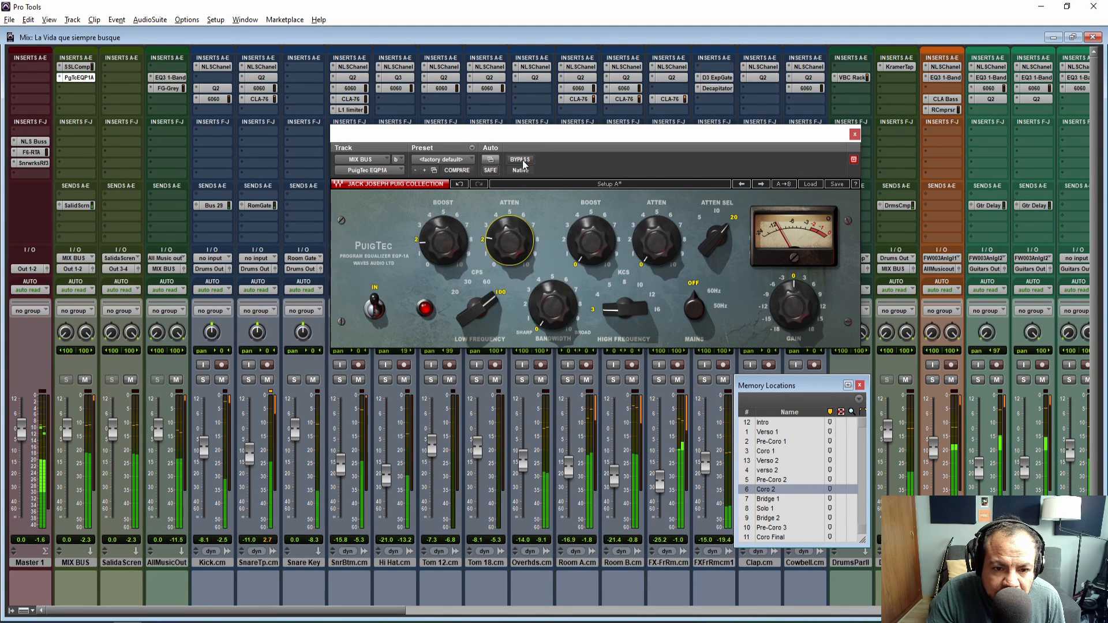
drag(444, 240, 444, 248)
click(521, 161)
click(521, 162)
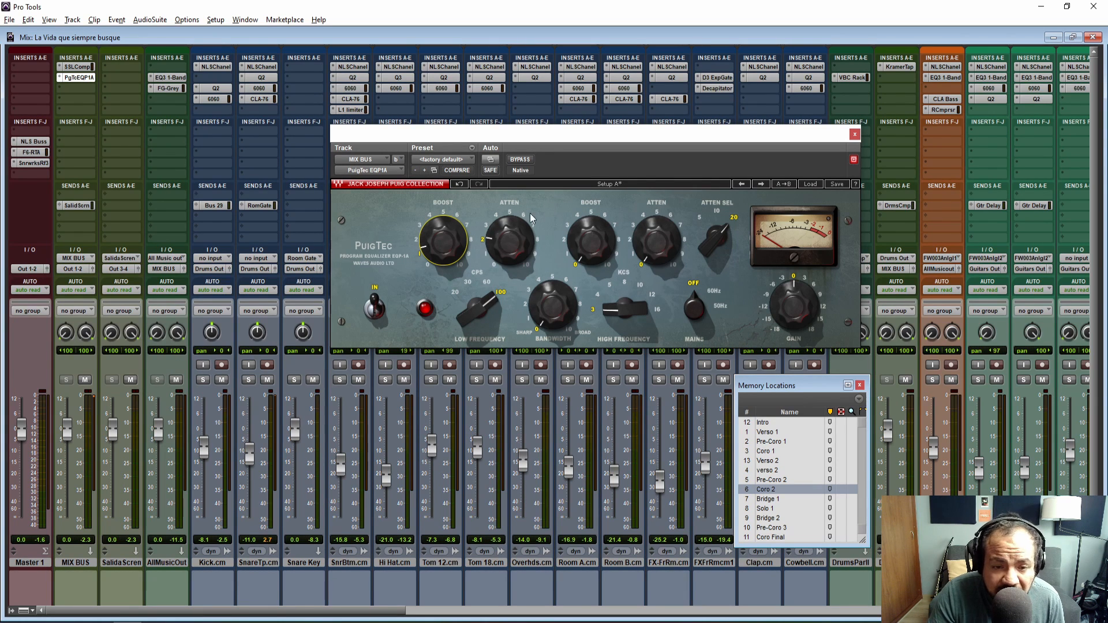
Compare the mix again with the EQP1A bypassed and active, and close the equalizer window.
click(520, 161)
click(520, 160)
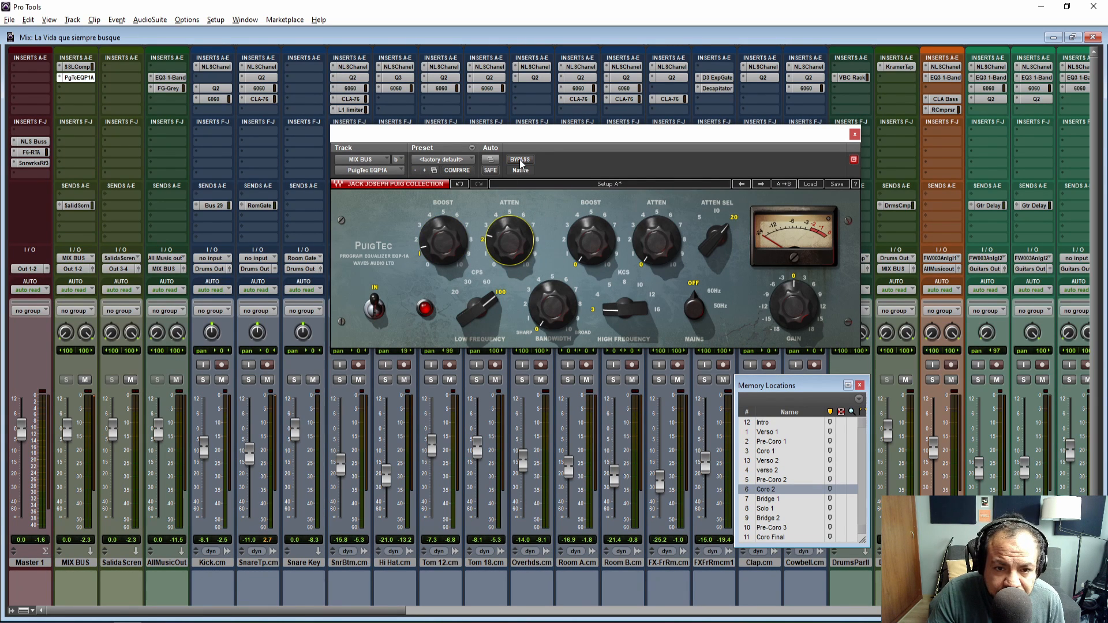
click(520, 161)
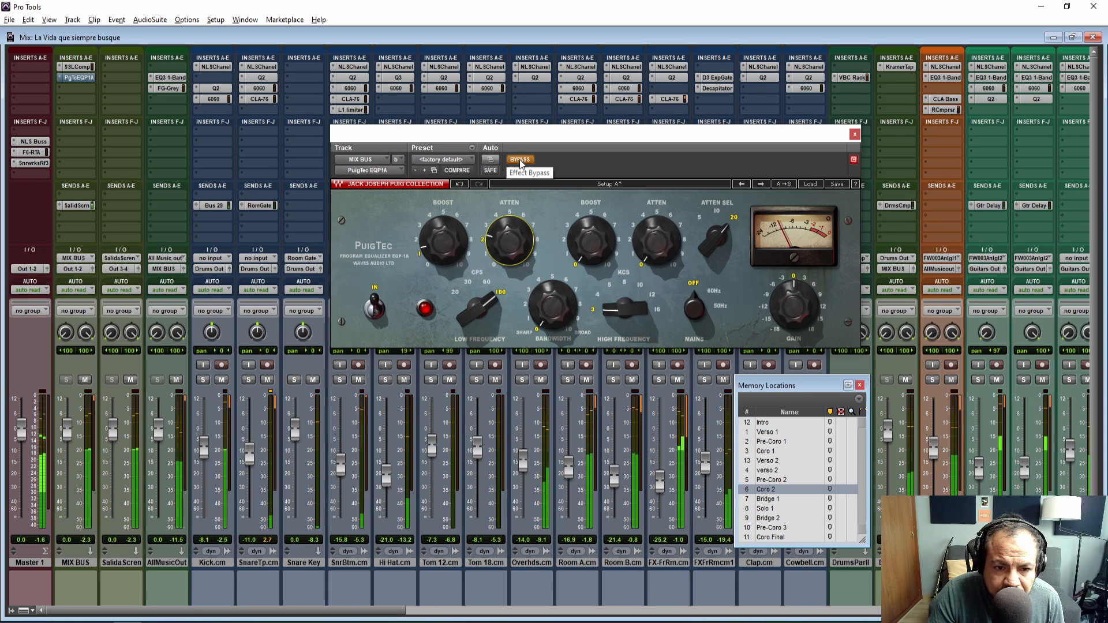
click(520, 160)
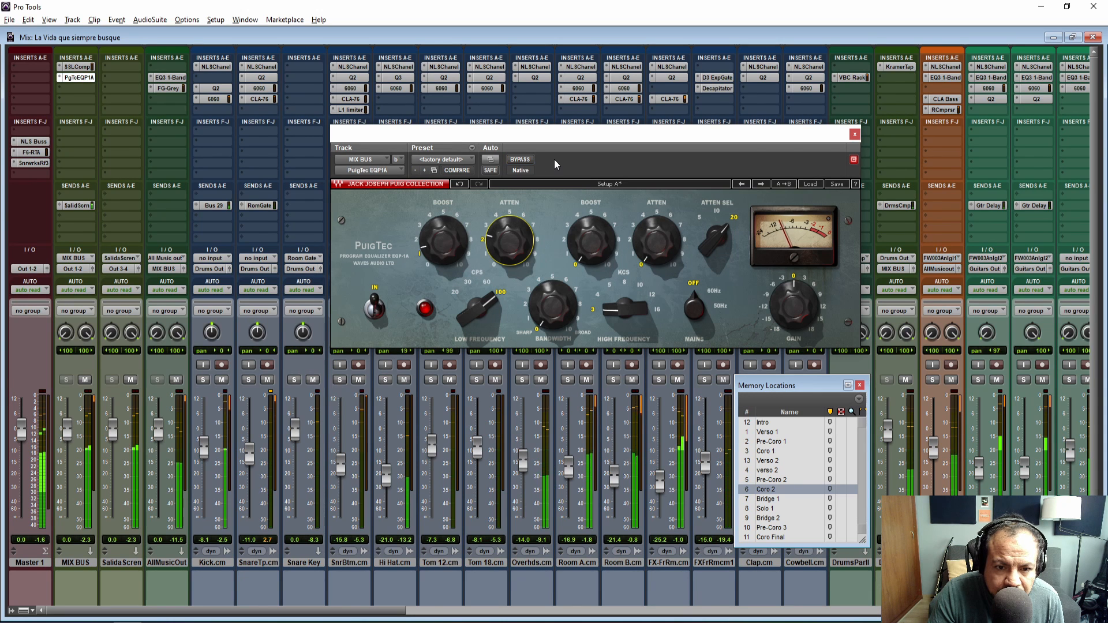
mouse_move(509, 240)
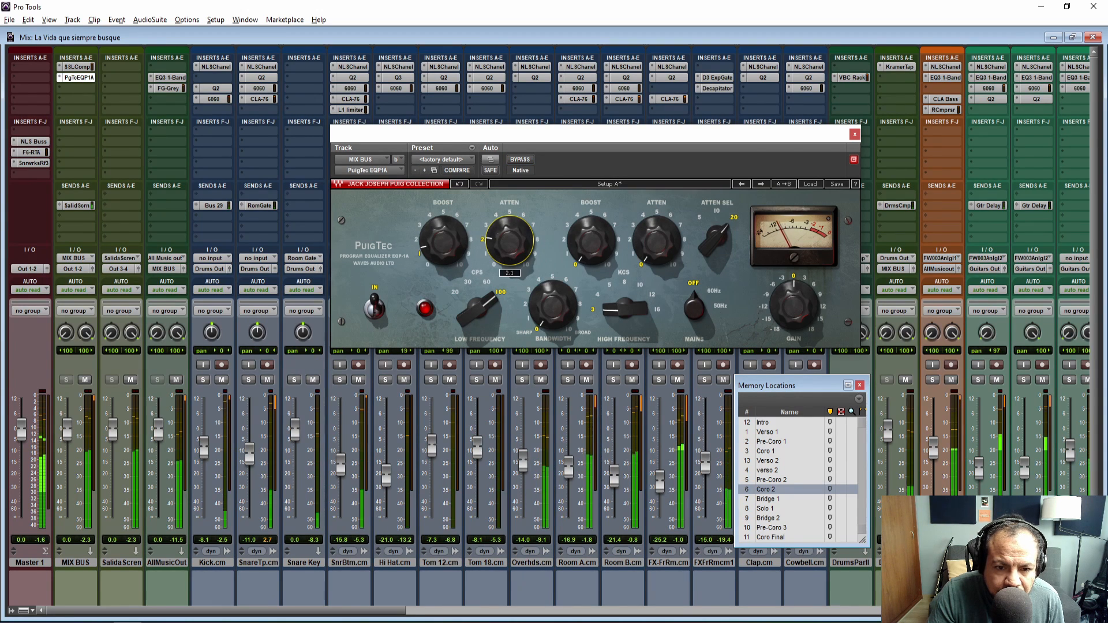
click(521, 160)
click(524, 161)
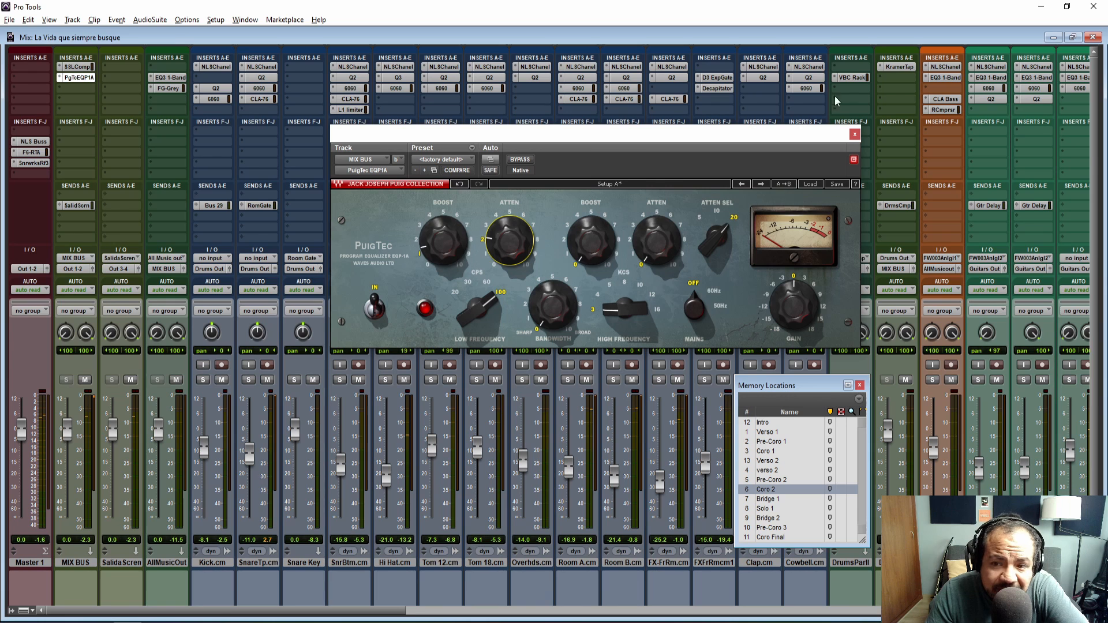
click(854, 134)
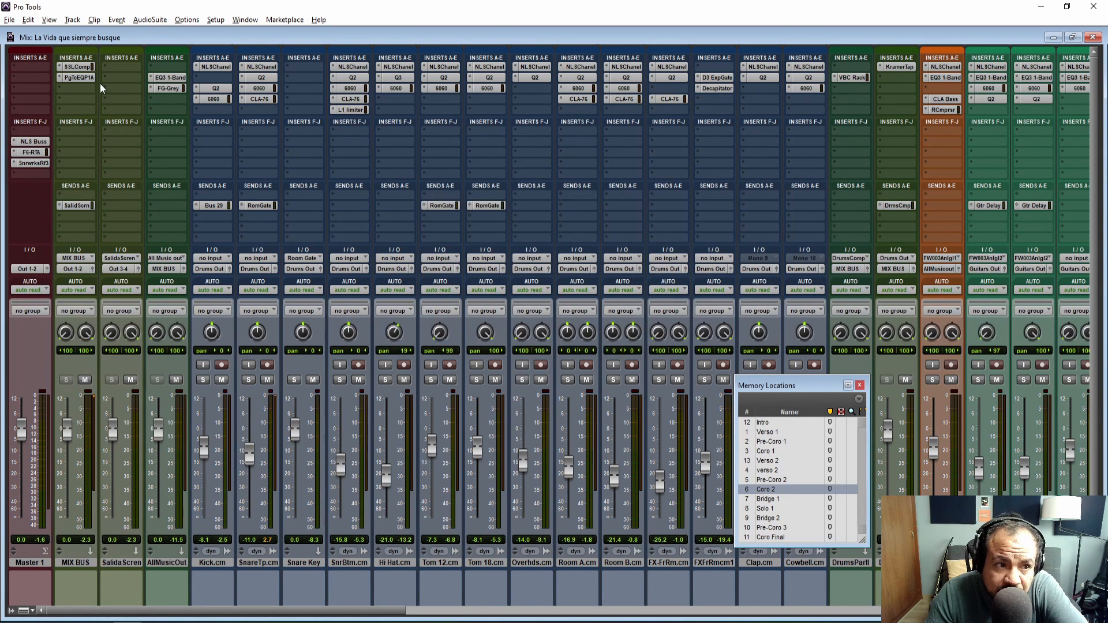
Set the third insert slot of MIX BUS to the stereo multichannel SSLComp and adjust its attack and release times.
click(79, 87)
mouse_move(116, 106)
mouse_move(243, 118)
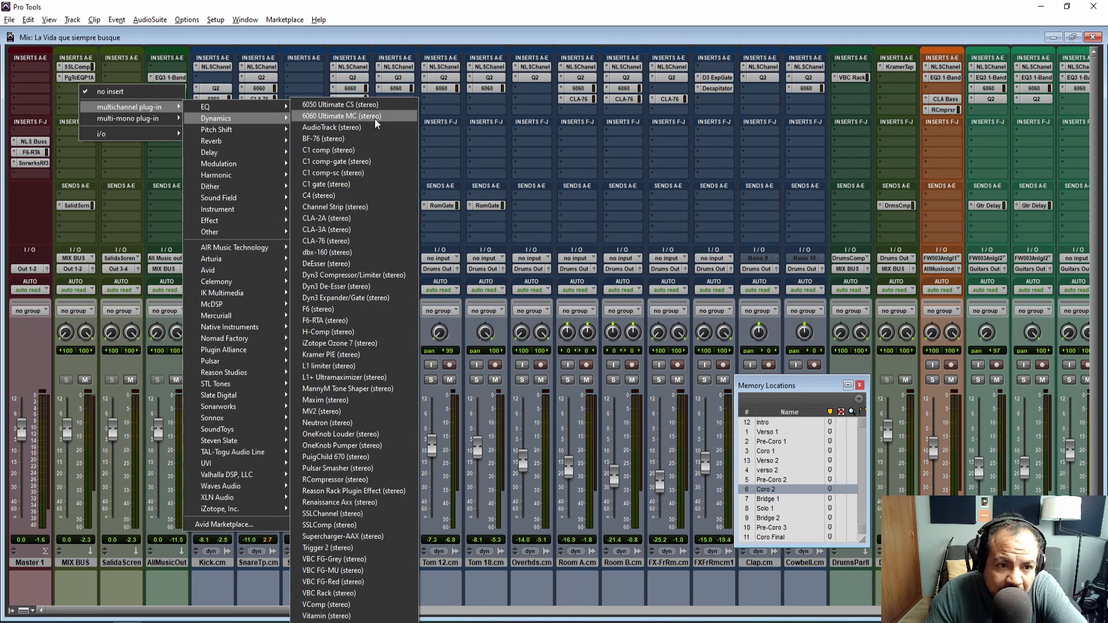
click(347, 525)
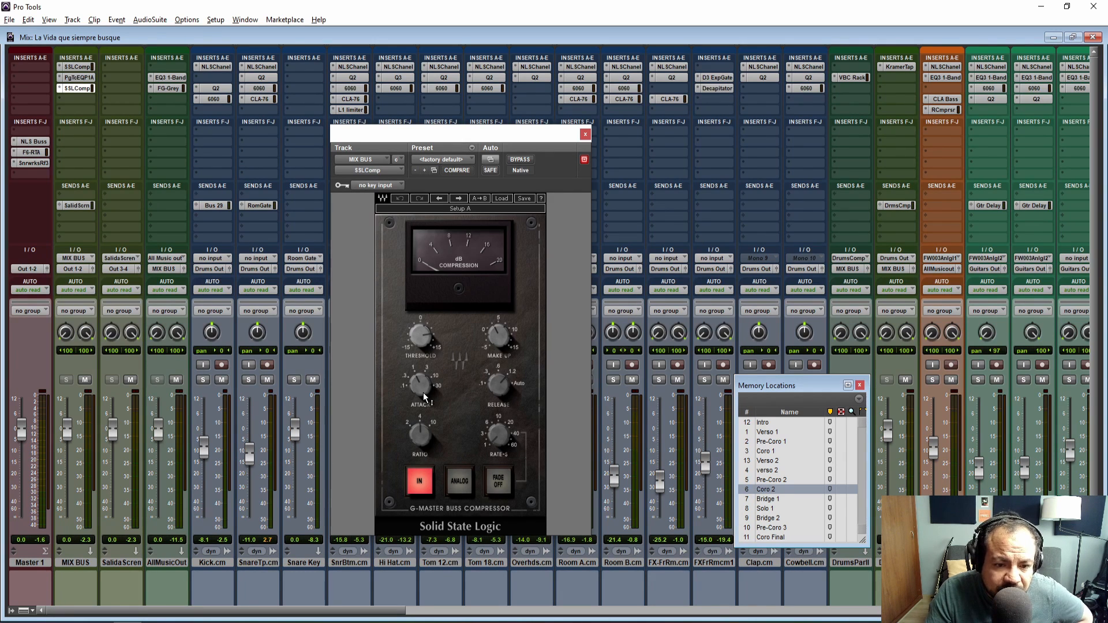
drag(421, 384, 420, 376)
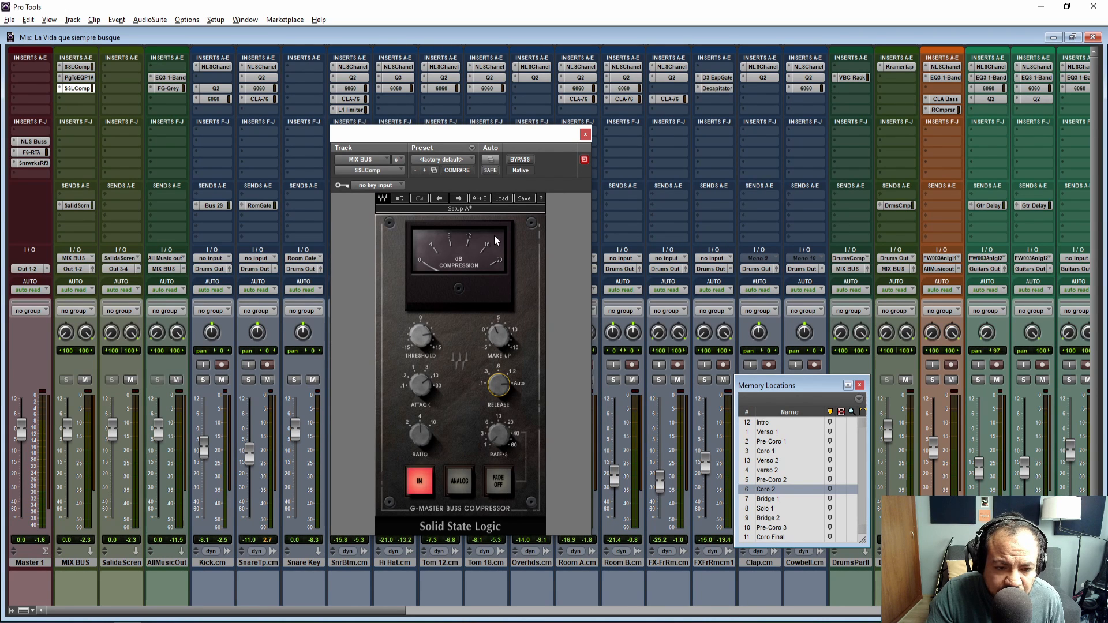
Lower the second SSLComp's threshold to about -5 during playback and compare it bypassed and active.
key(space)
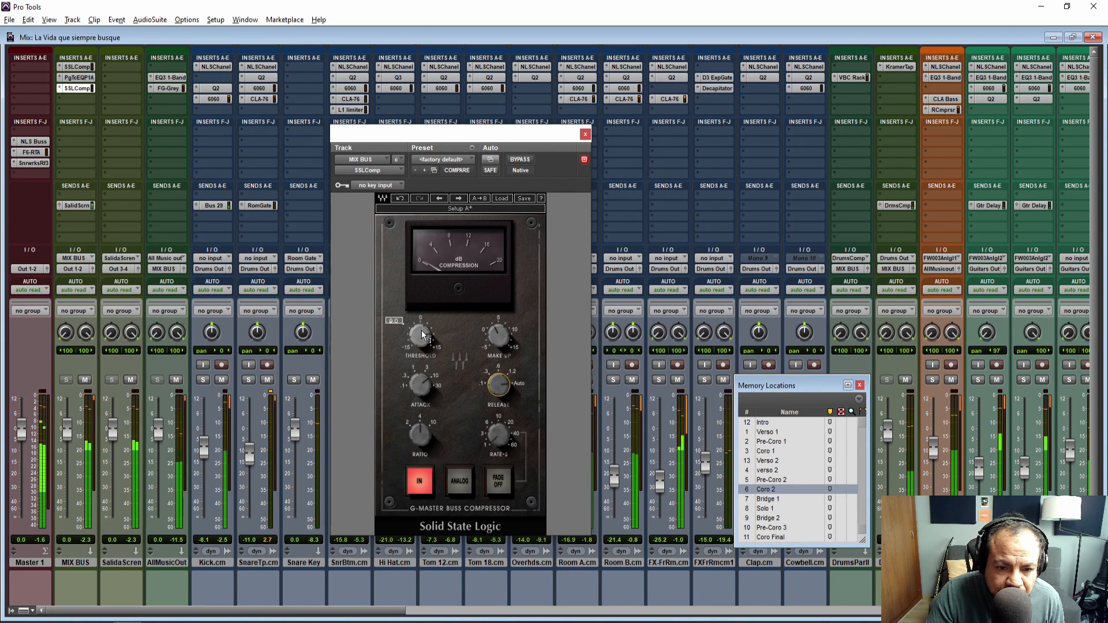
click(498, 335)
click(430, 332)
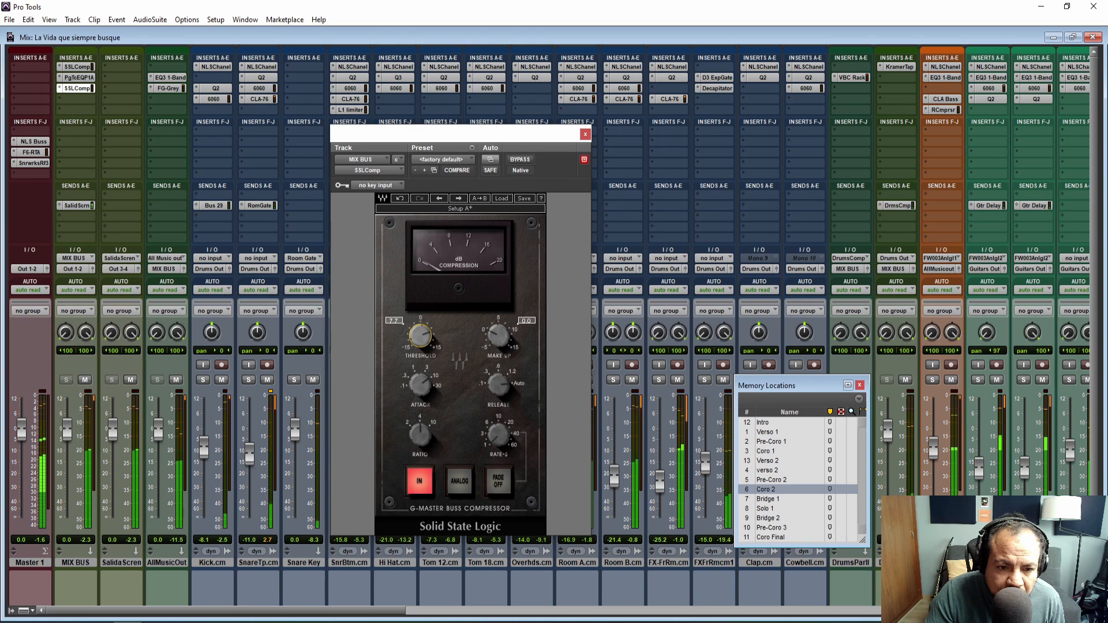
drag(431, 332, 493, 220)
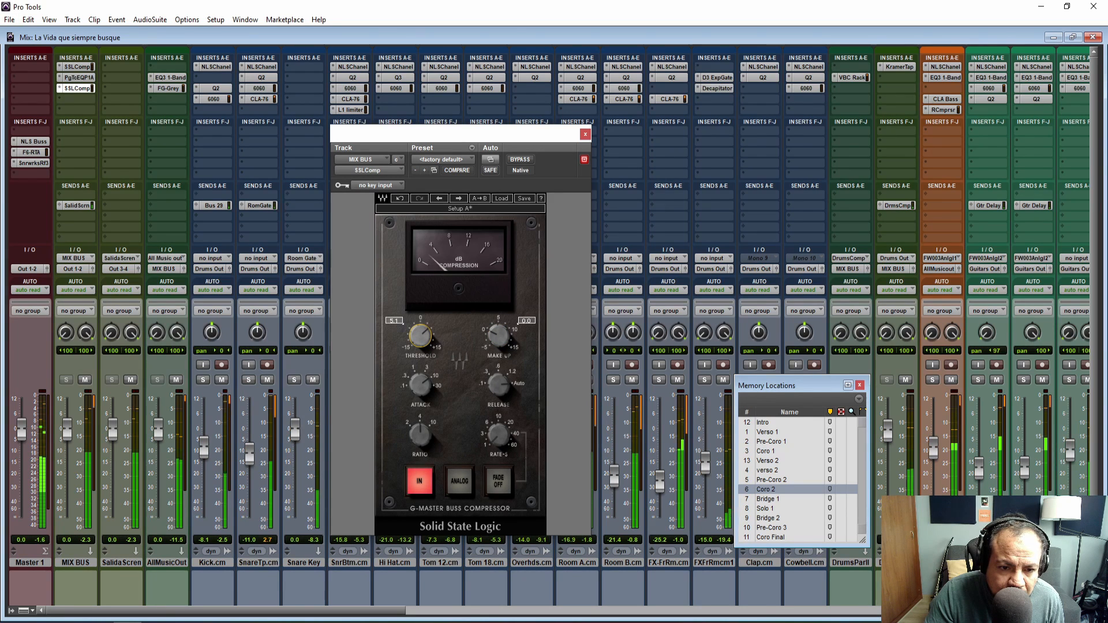
click(521, 160)
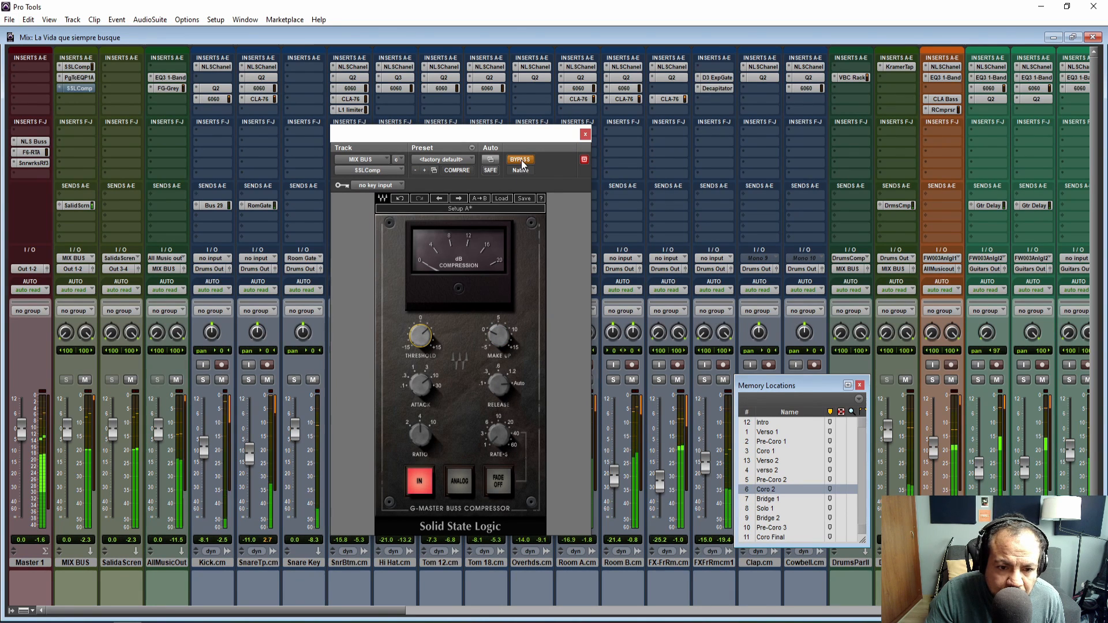
click(521, 161)
Raise the second SSLComp's make-up gain slightly and compare the level bypassed and active.
click(499, 335)
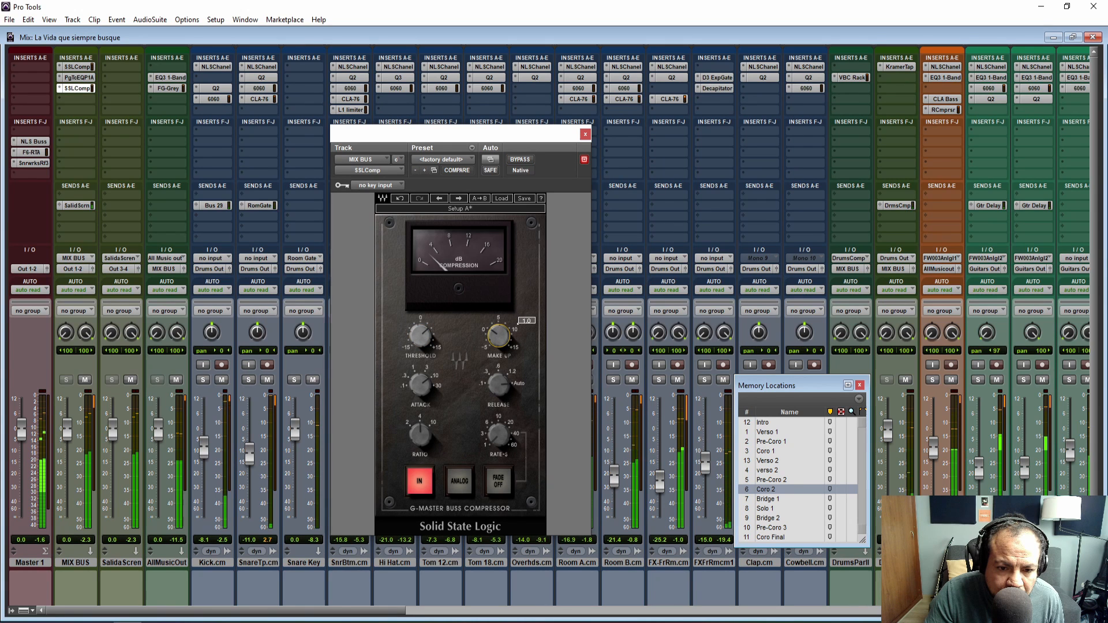
click(522, 161)
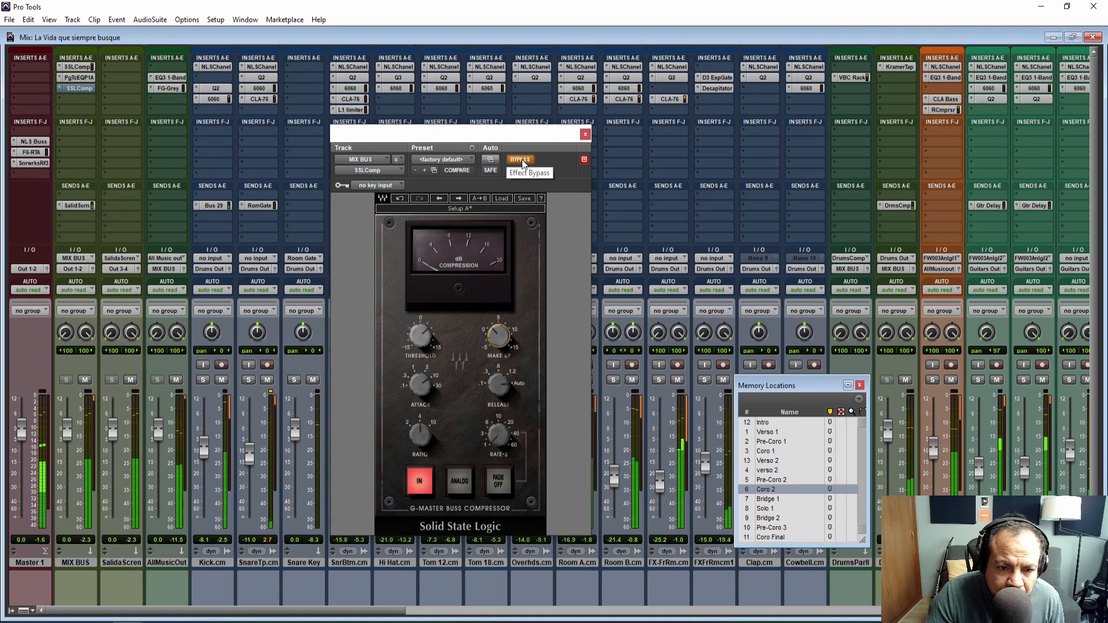
click(522, 160)
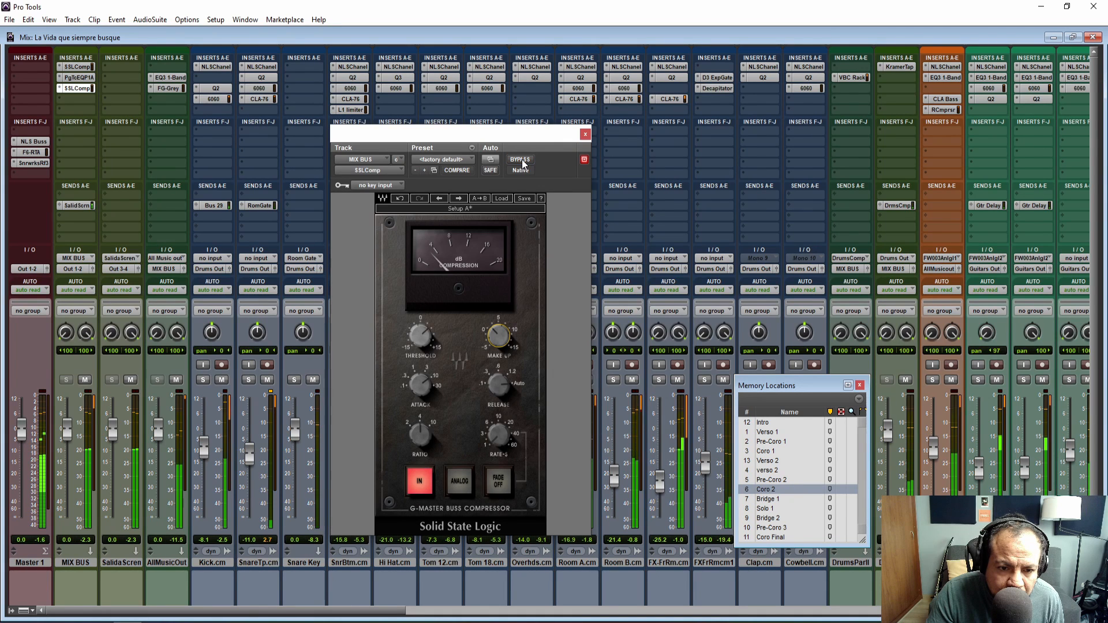
Fine-tune the second SSLComp's threshold around -5 to -6 and compare the compression repeatedly bypassed and active.
click(420, 336)
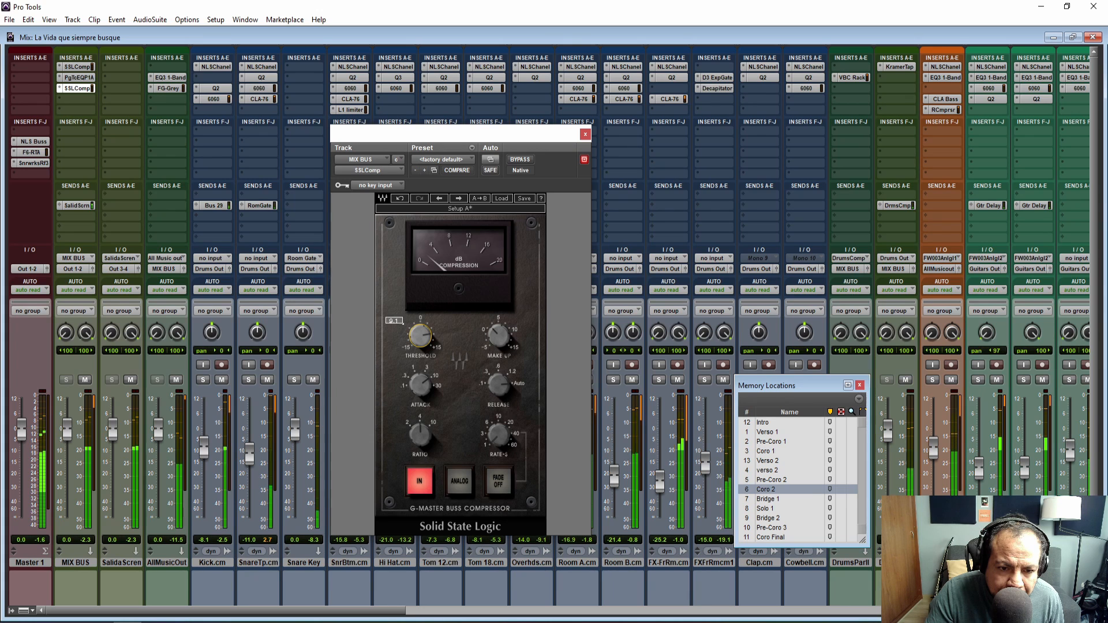
drag(421, 331, 421, 334)
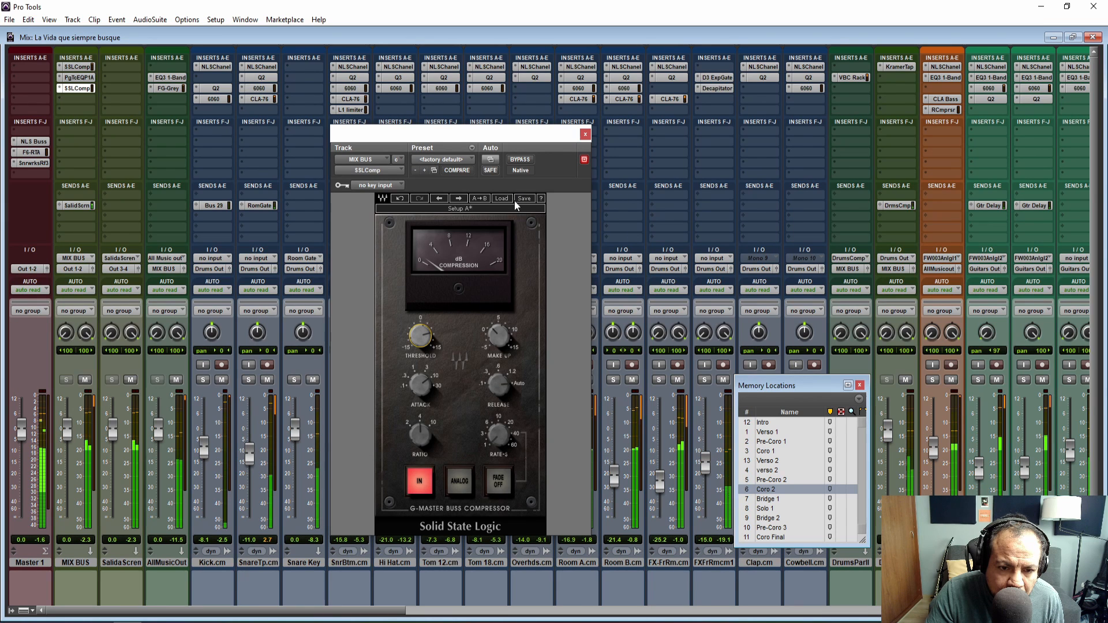
drag(416, 340, 416, 334)
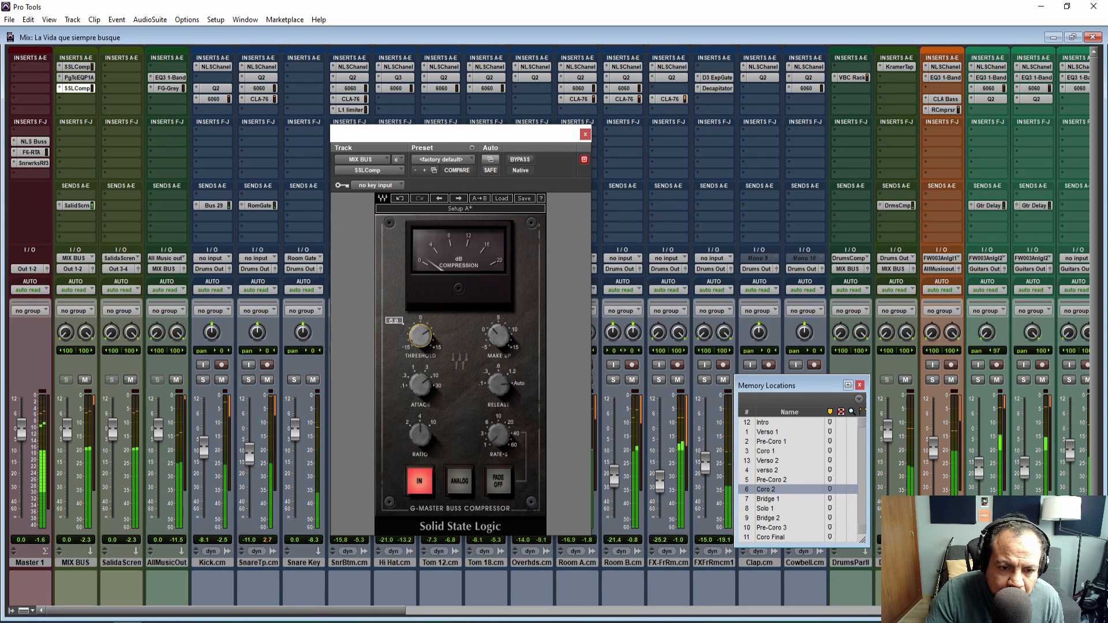
drag(421, 332, 422, 330)
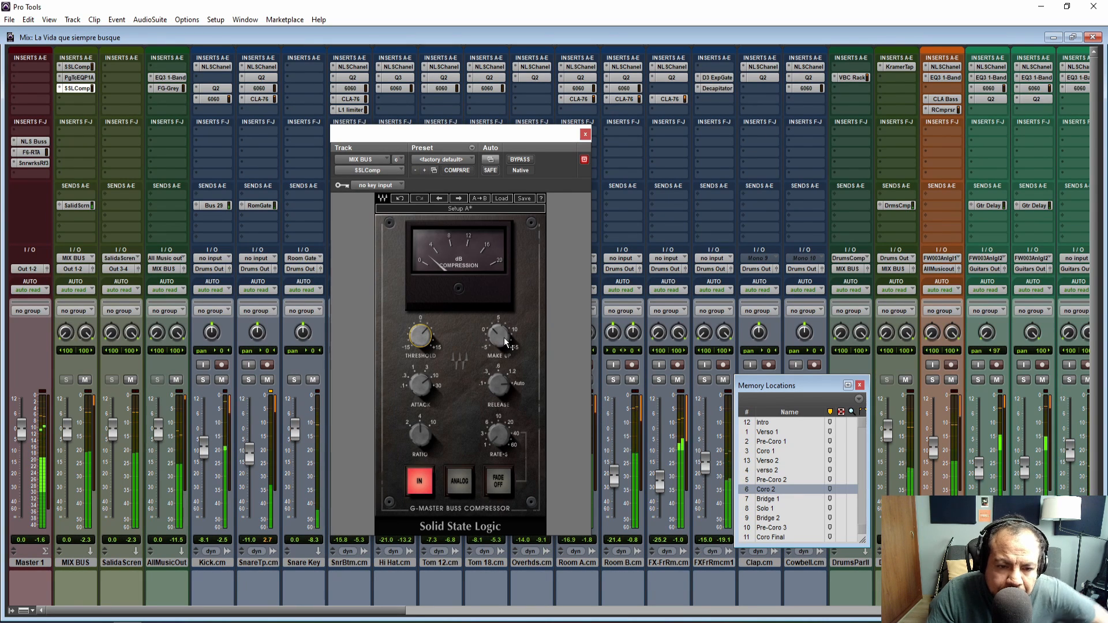
click(520, 159)
click(521, 160)
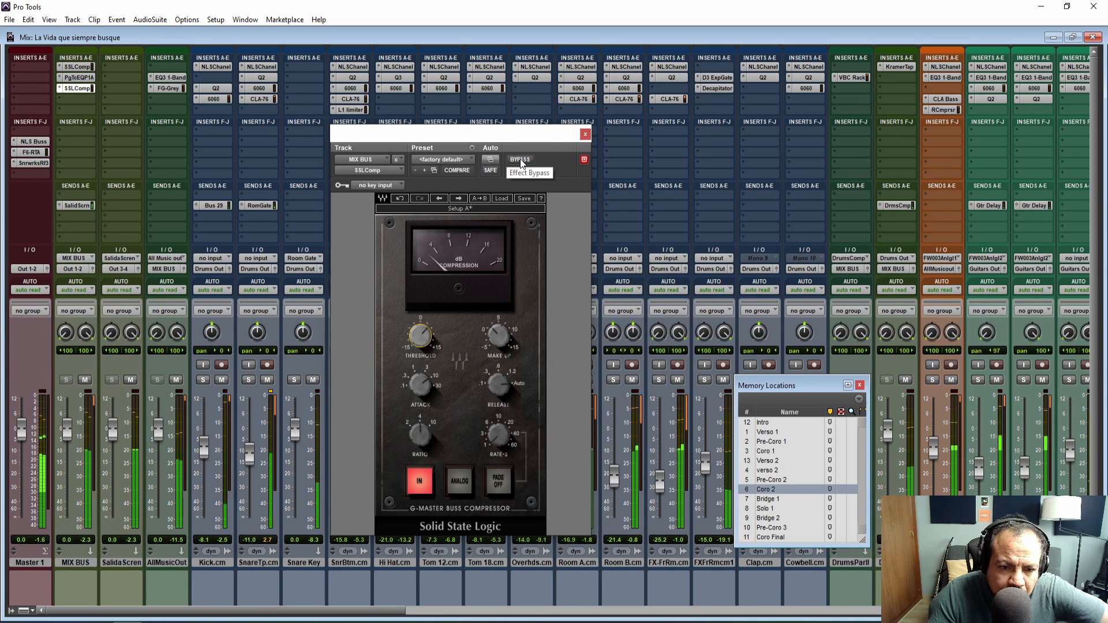
click(520, 160)
click(521, 160)
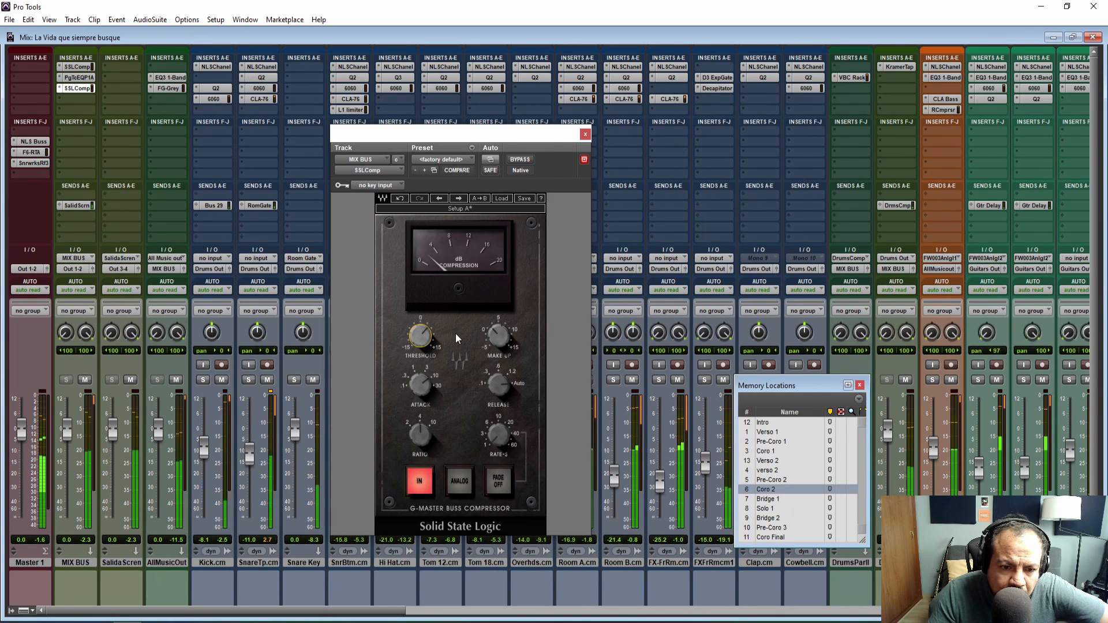
Nudge the second SSLComp's threshold once more, compare it bypassed and active, and close the compressor window.
mouse_move(420, 337)
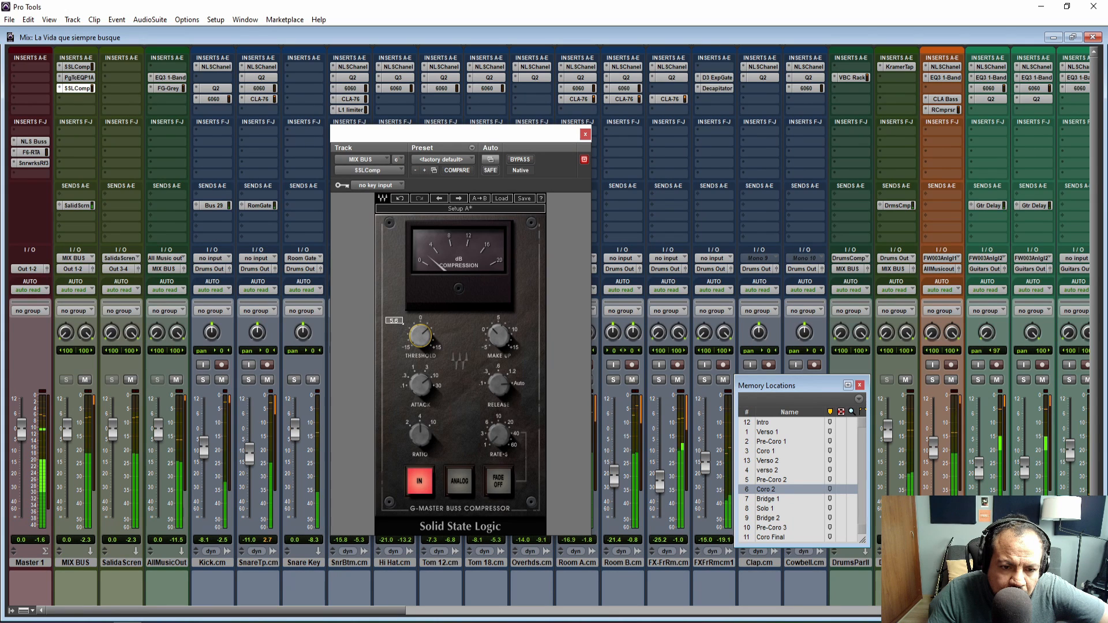
mouse_move(421, 379)
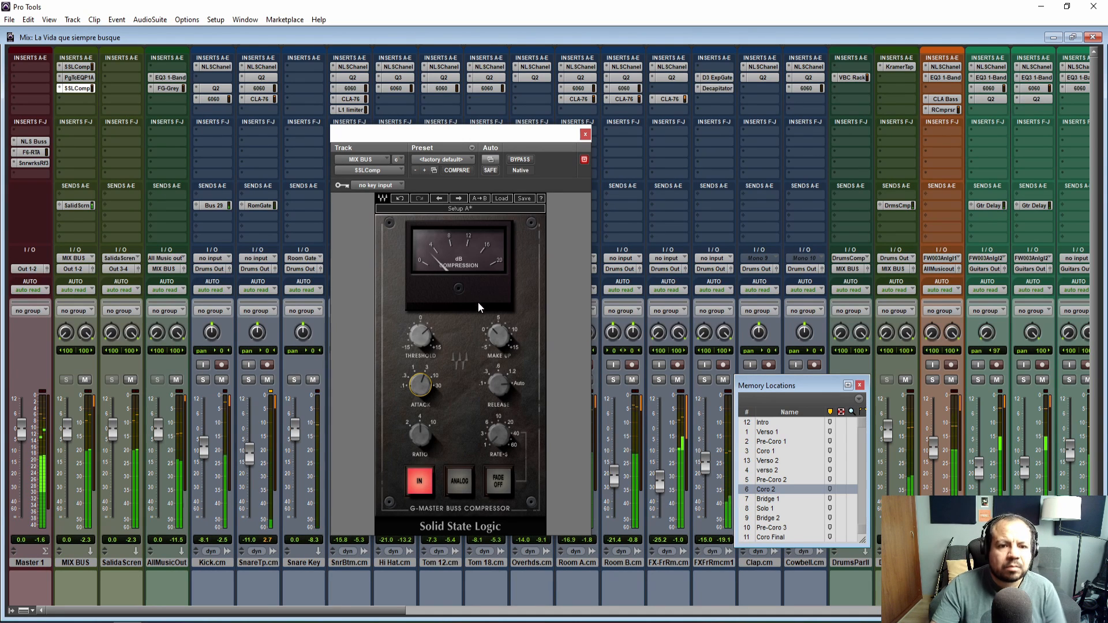
drag(425, 334, 425, 331)
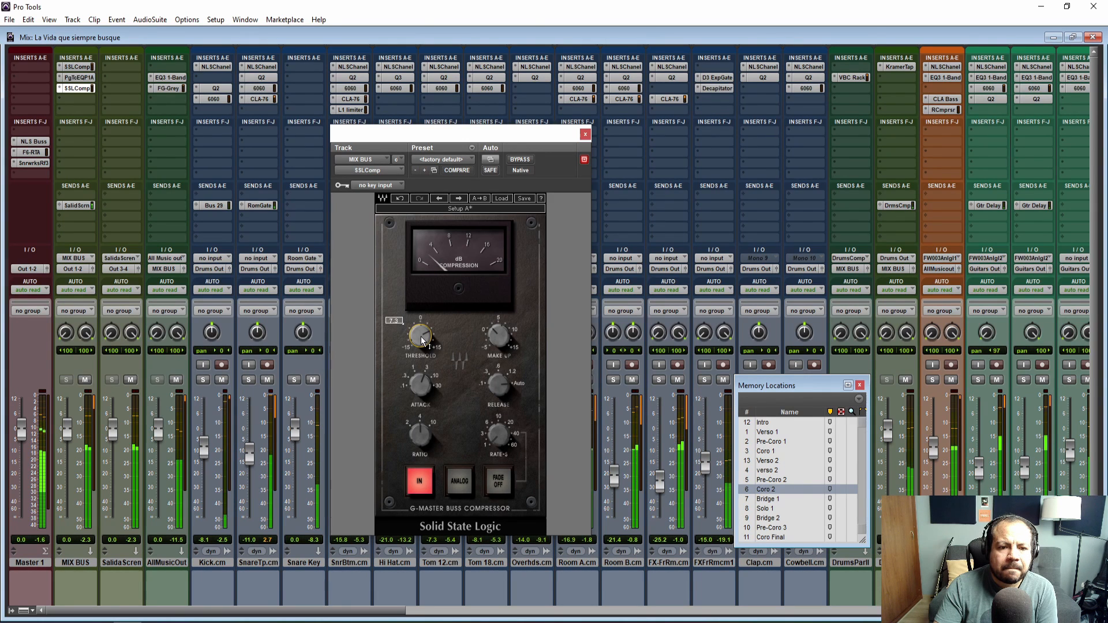
click(522, 160)
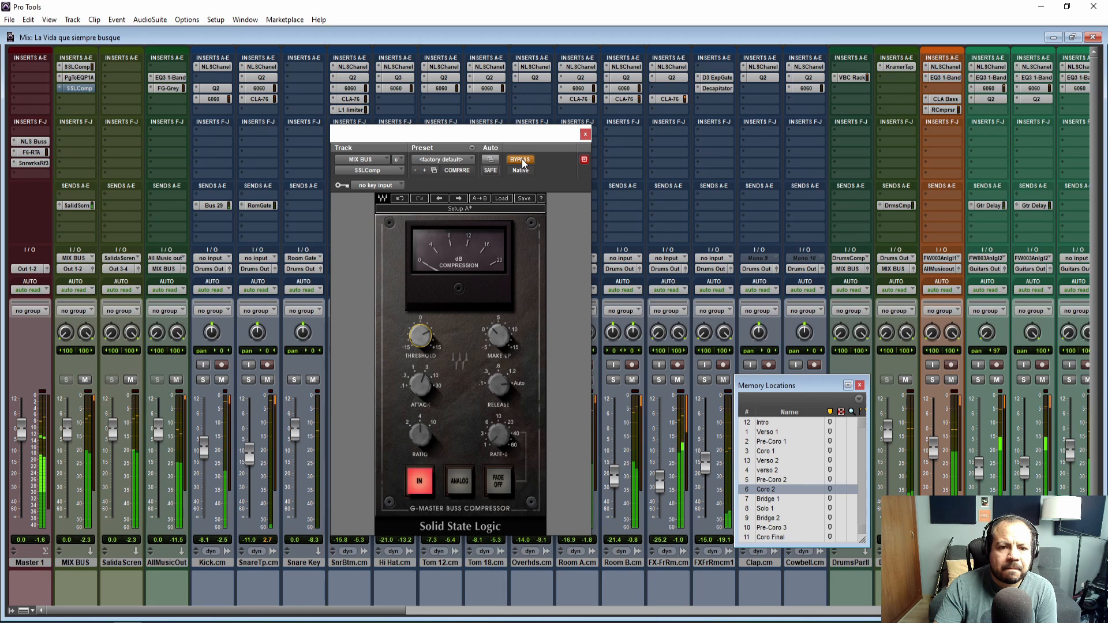
click(522, 160)
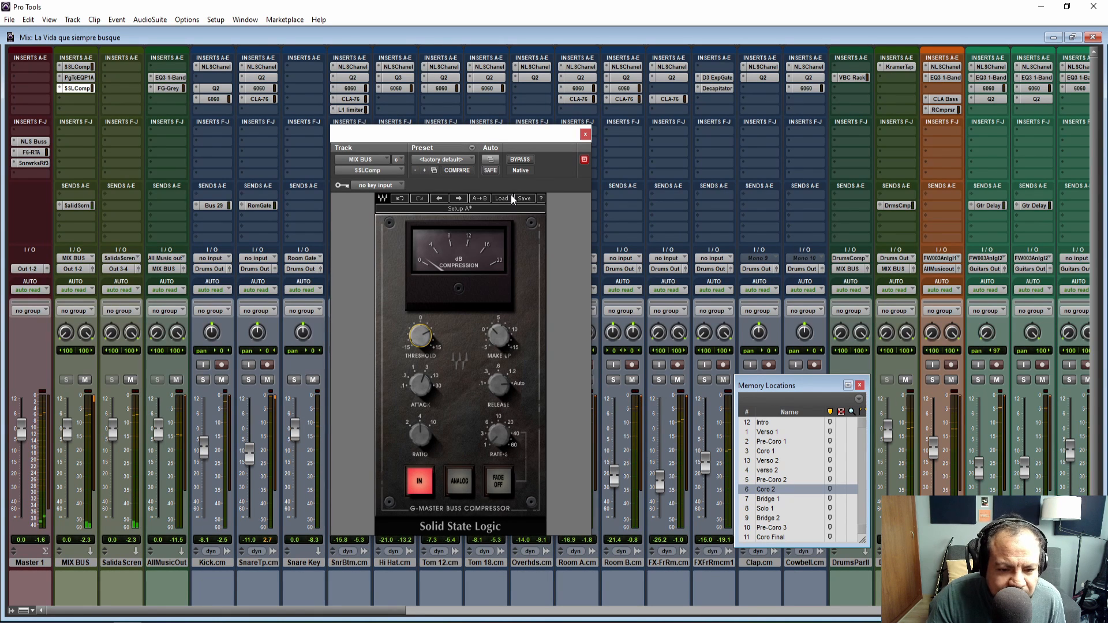
click(585, 152)
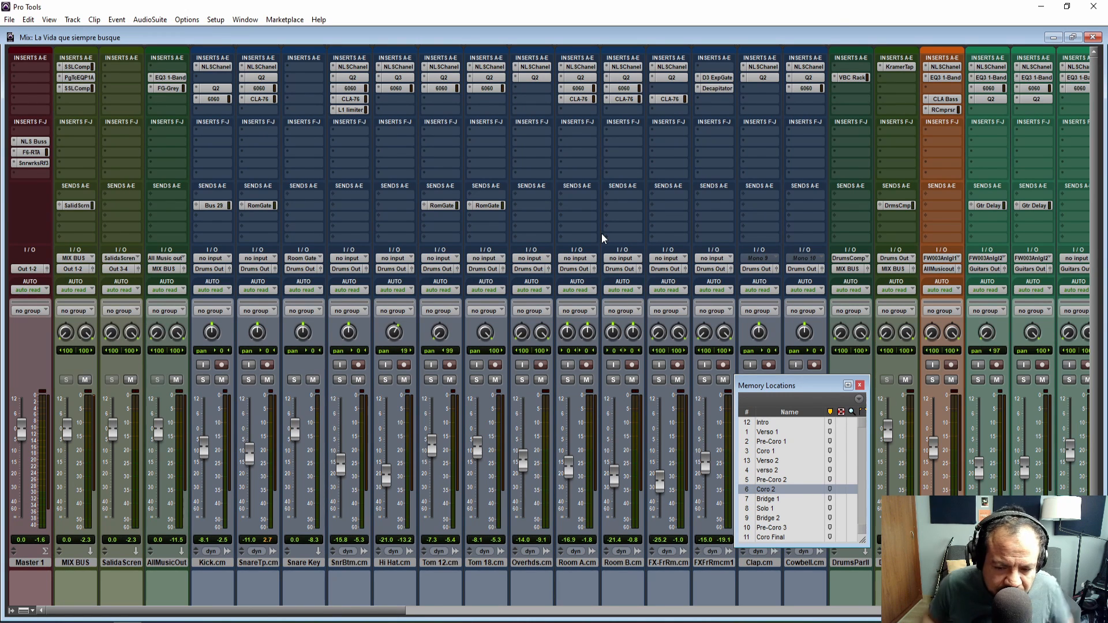
Play the mix from the Verso 1 marker, move to Bridge 2, and look over the mixer channels through the vocal harmonies.
click(773, 434)
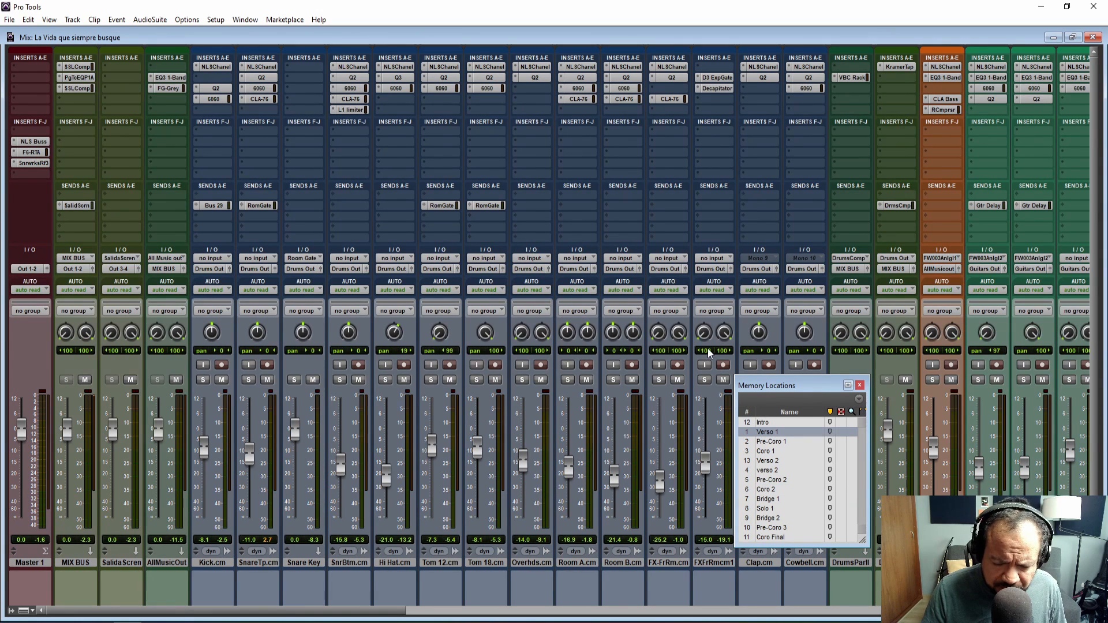
key(space)
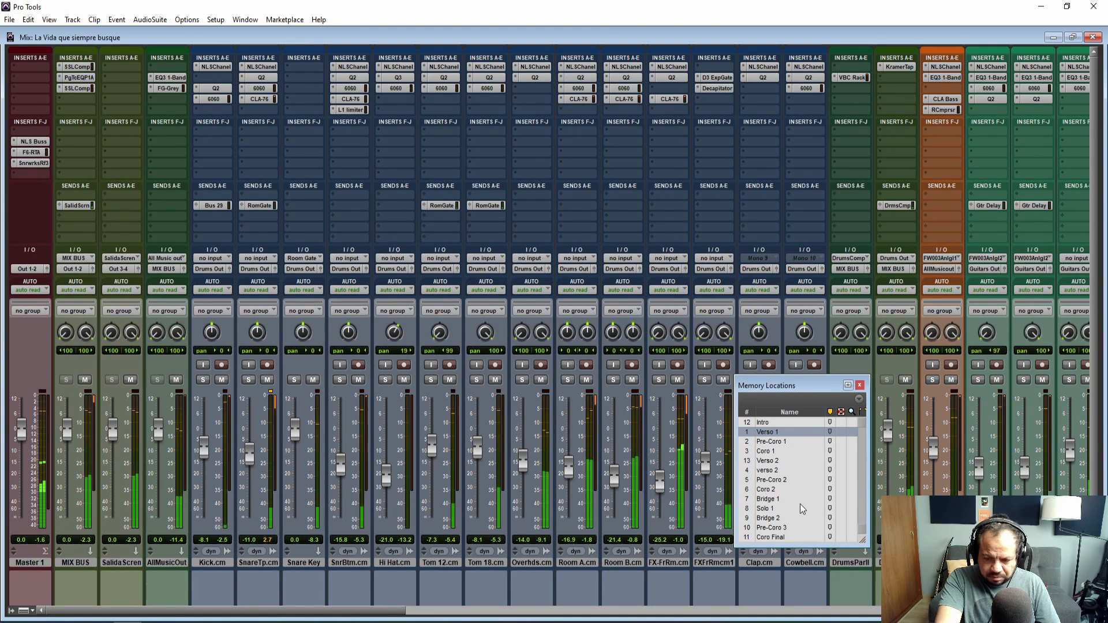
click(773, 519)
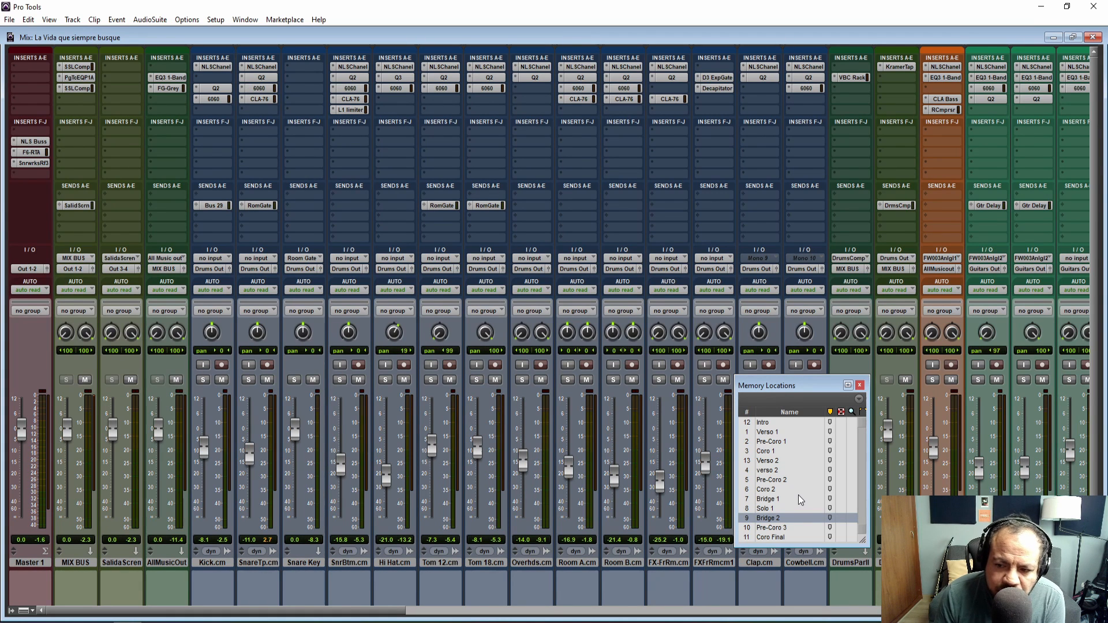
drag(348, 613, 646, 616)
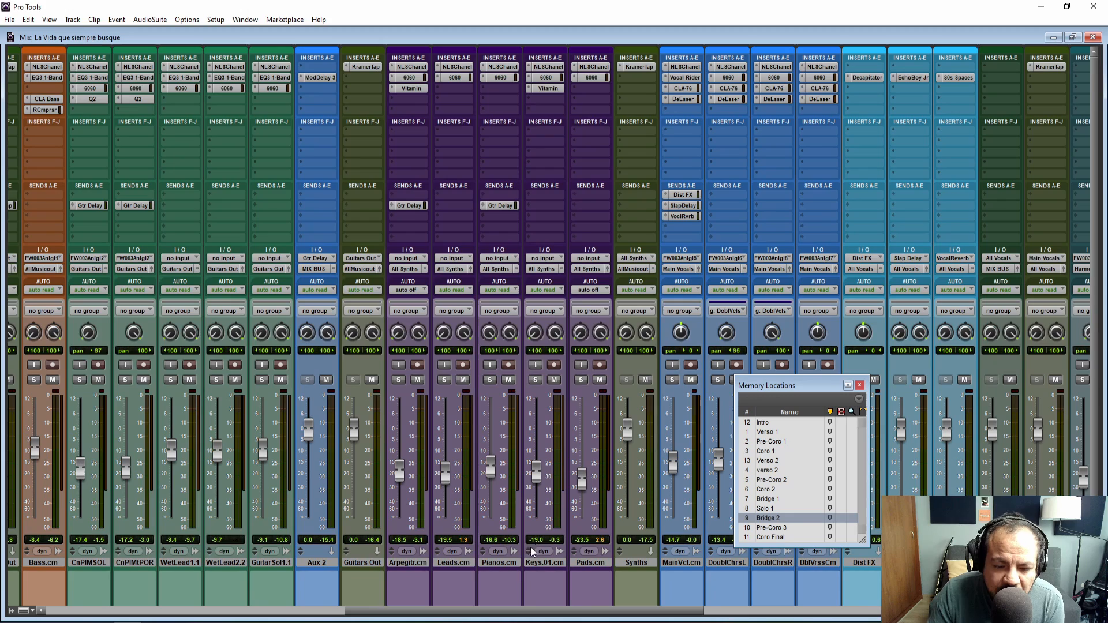
drag(511, 616, 722, 612)
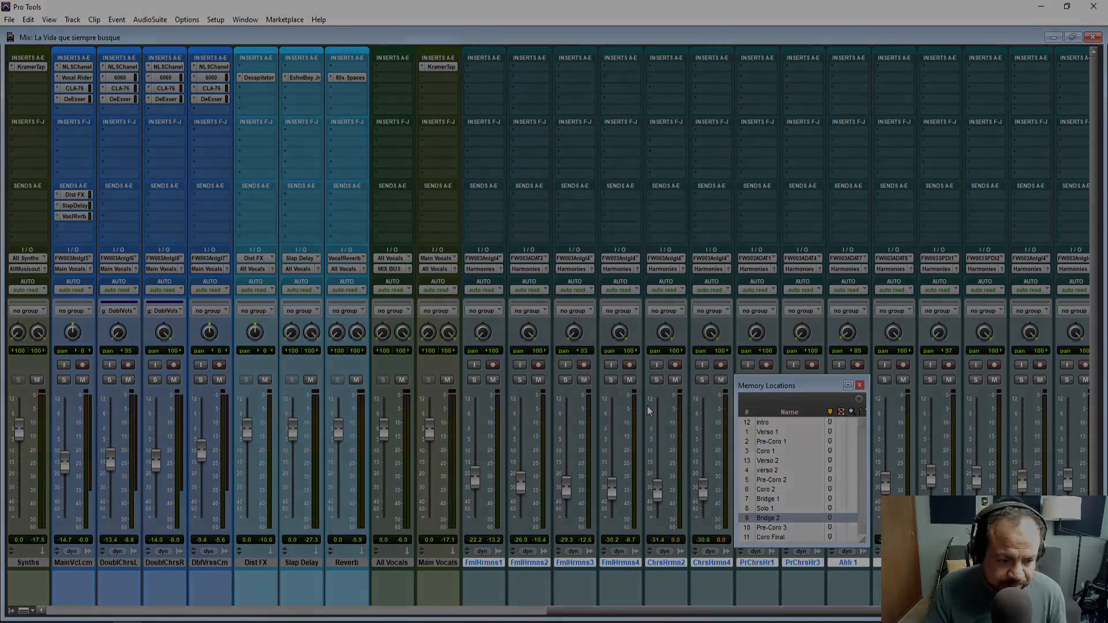